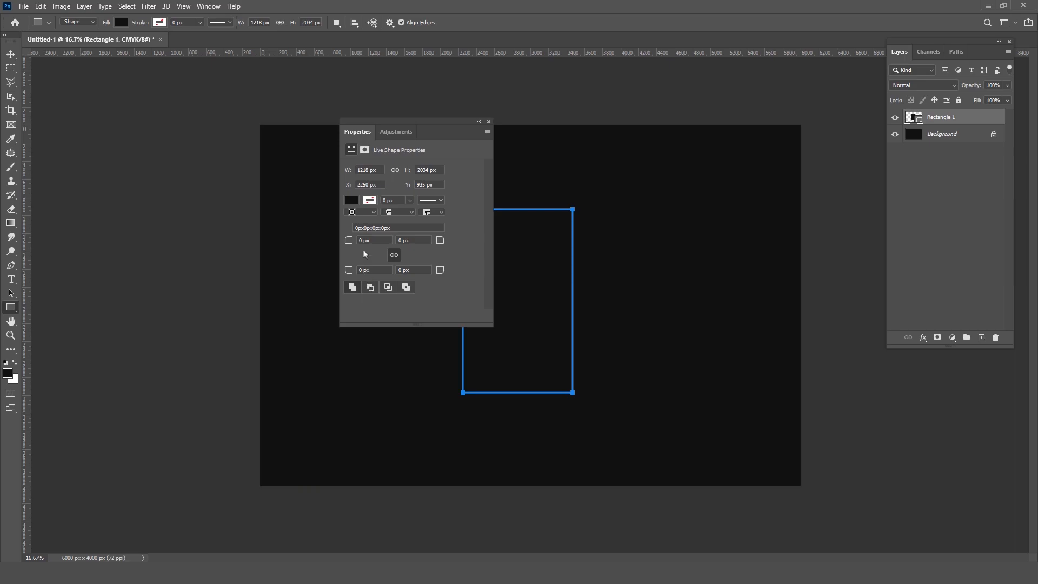
Fill the rectangle with white and set all four corner radii to 100 px.
left_click(350, 199)
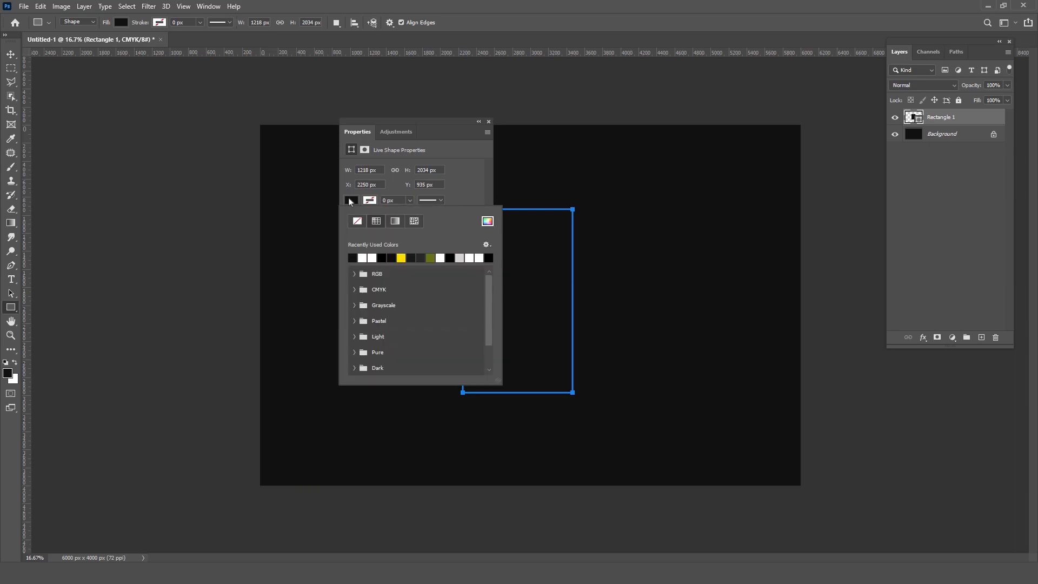
left_click(366, 258)
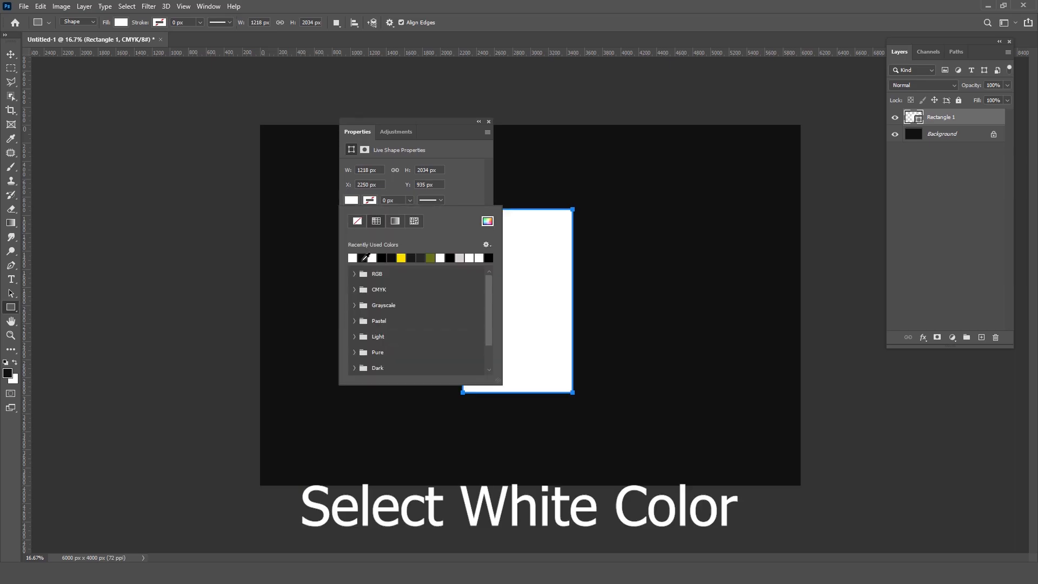
left_click(468, 193)
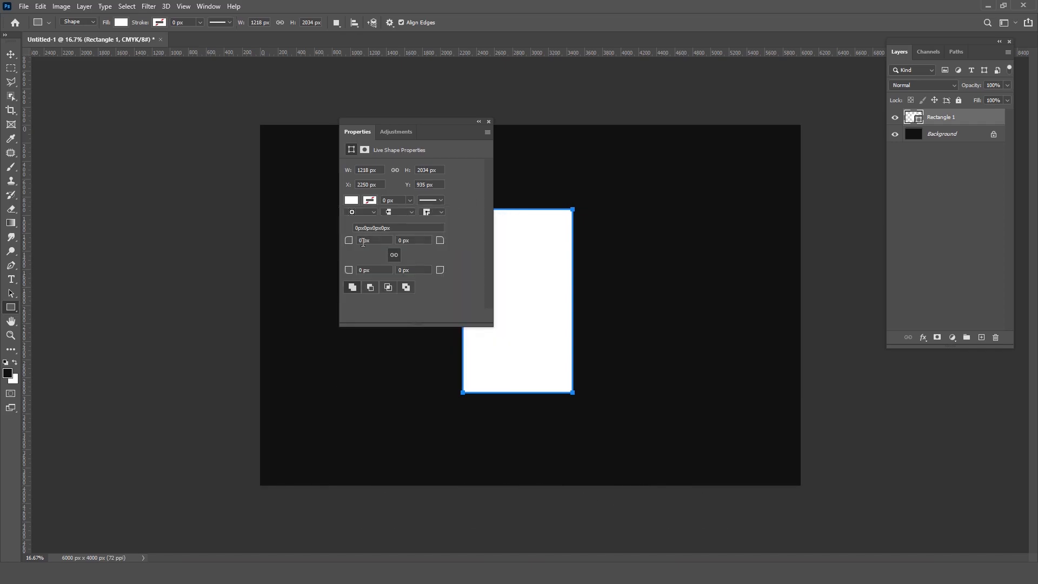
type("10")
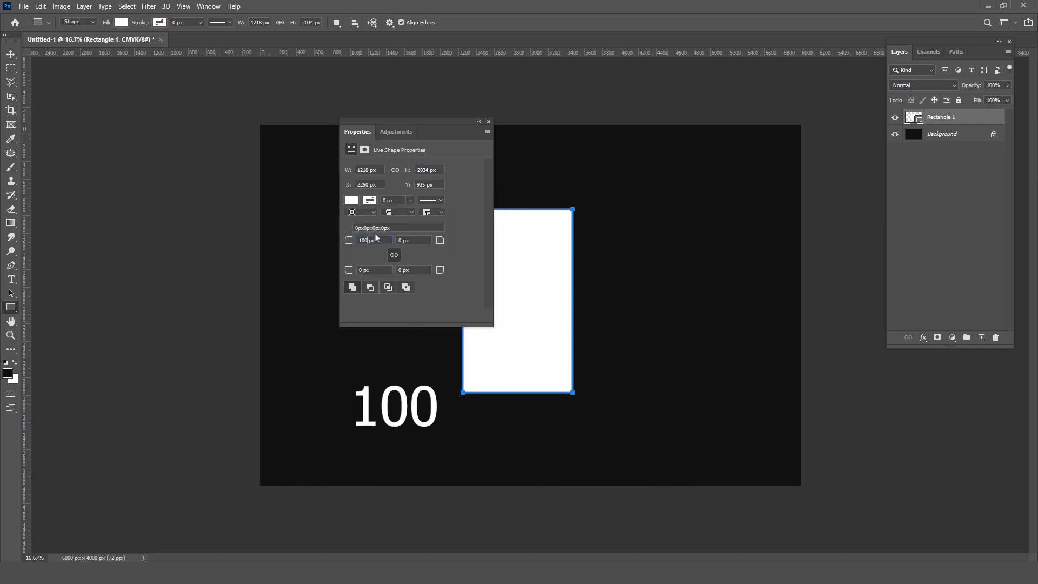
key("Return")
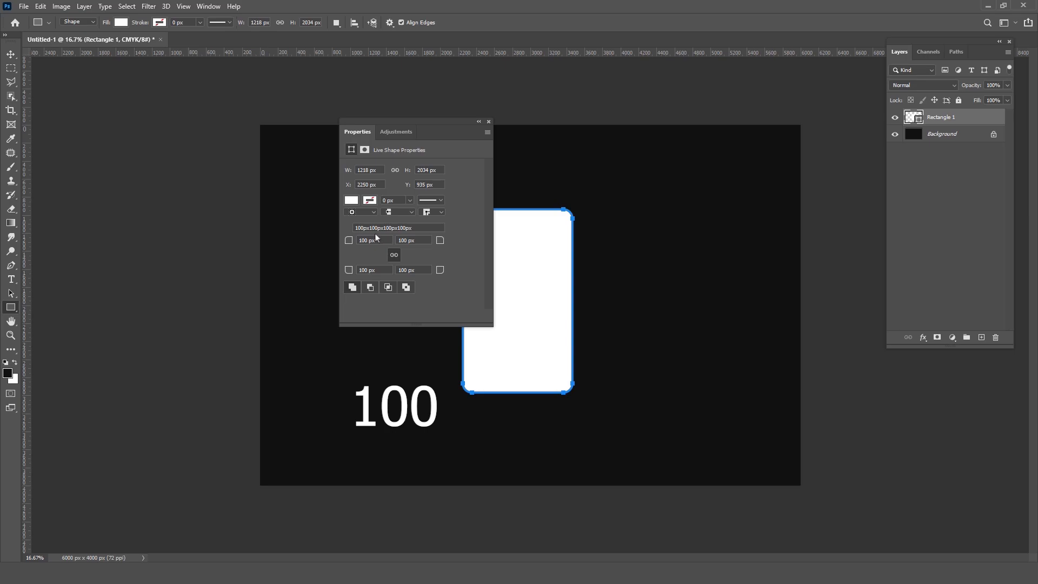
left_click(489, 123)
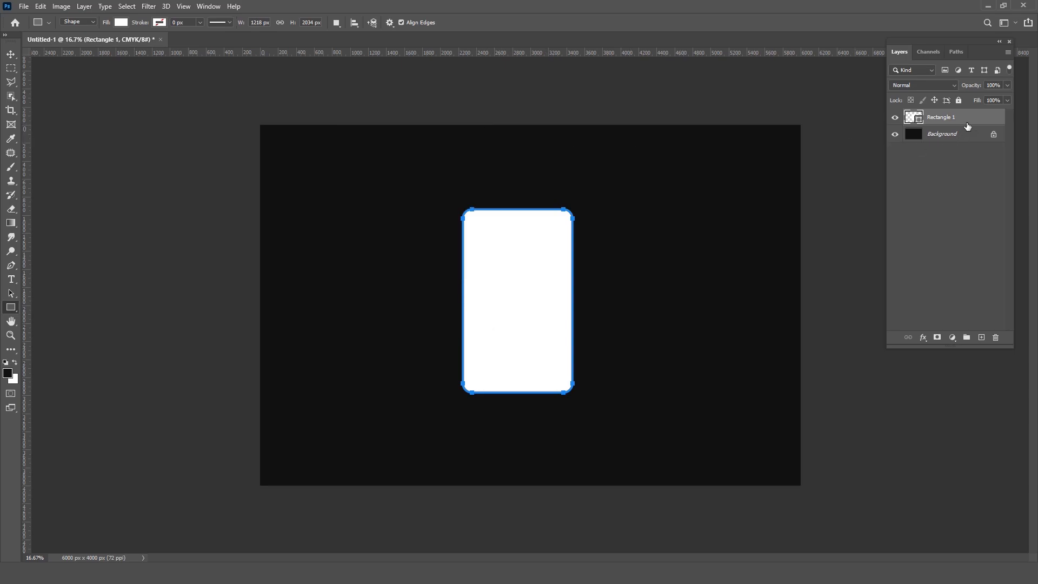
Duplicate the Rectangle 1 layer, hide the original and rasterize the copy.
key("ctrl+j")
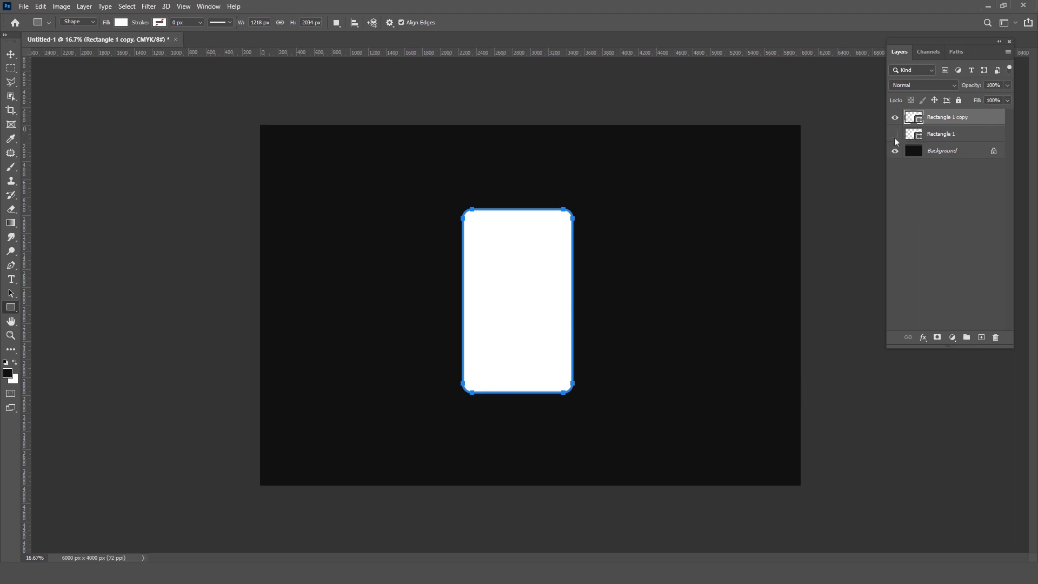
right_click(968, 120)
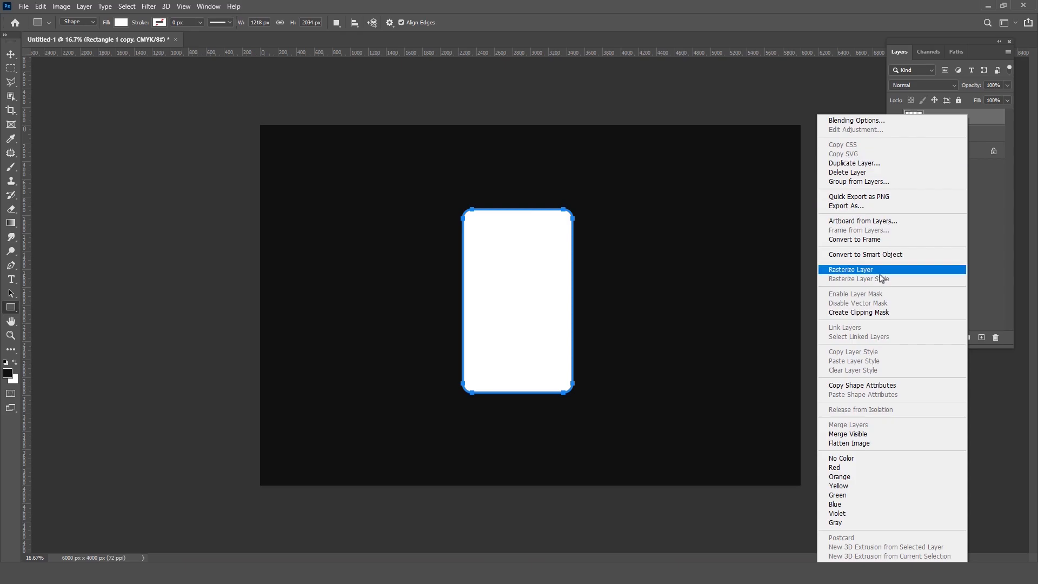
left_click(861, 270)
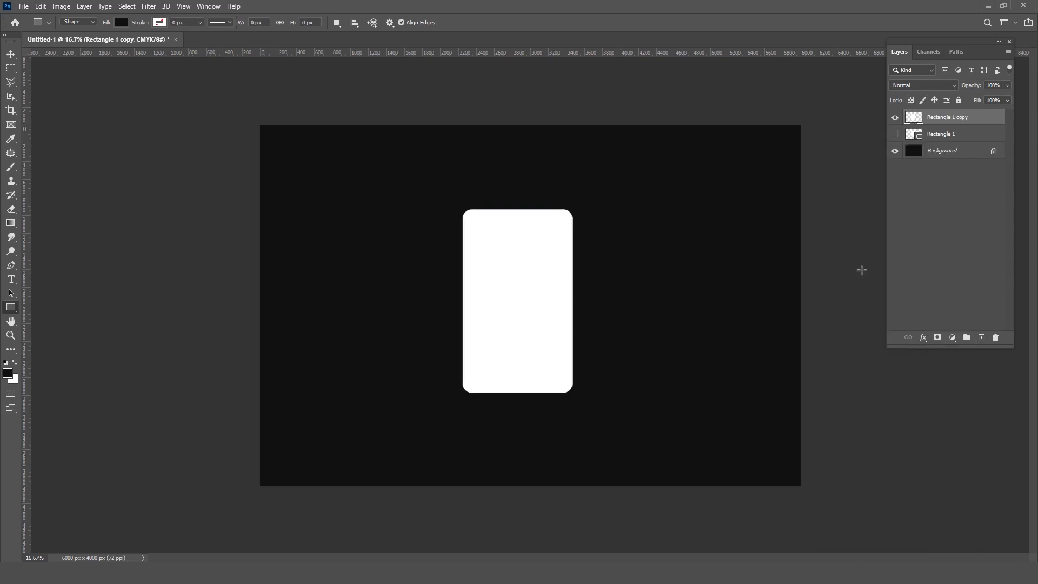
Select the outline of the Rectangle 1 copy and apply a black-to-transparent linear gradient from its lower-right to its upper-left corner.
left_click(913, 118, "ctrl")
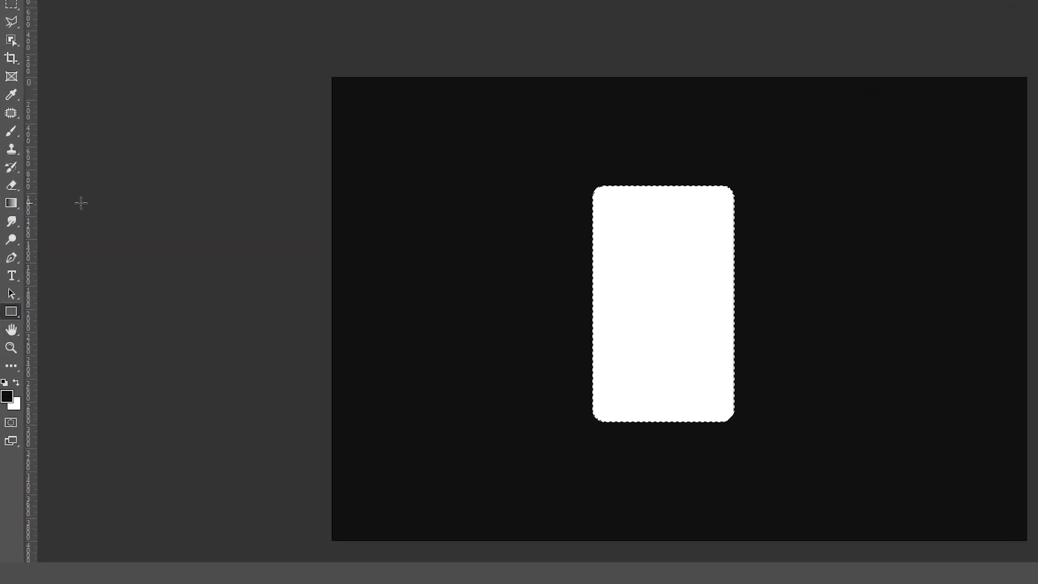
right_click(10, 204)
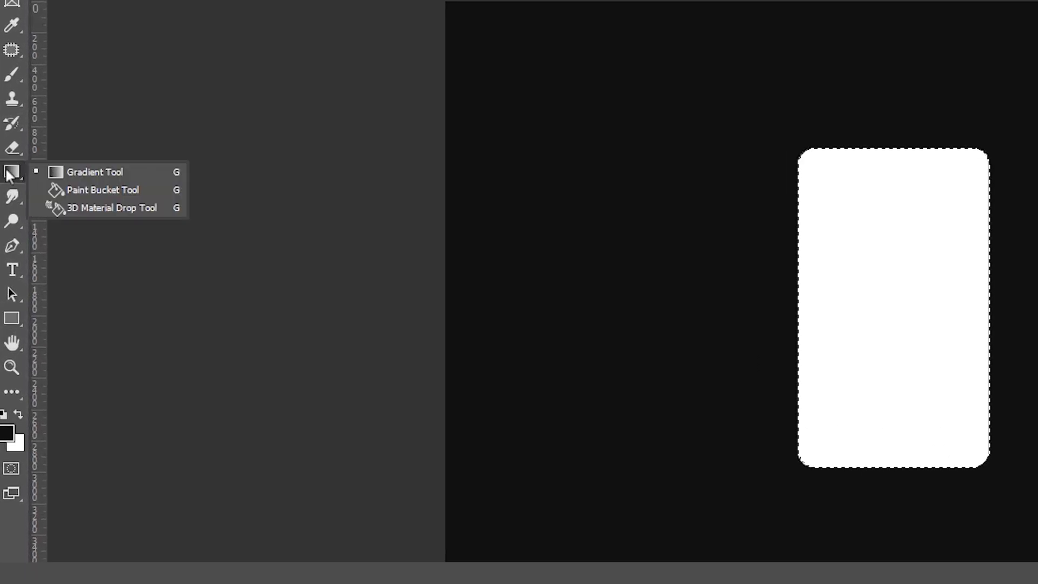
left_click(83, 170)
left_click_drag(1022, 531, 845, 201)
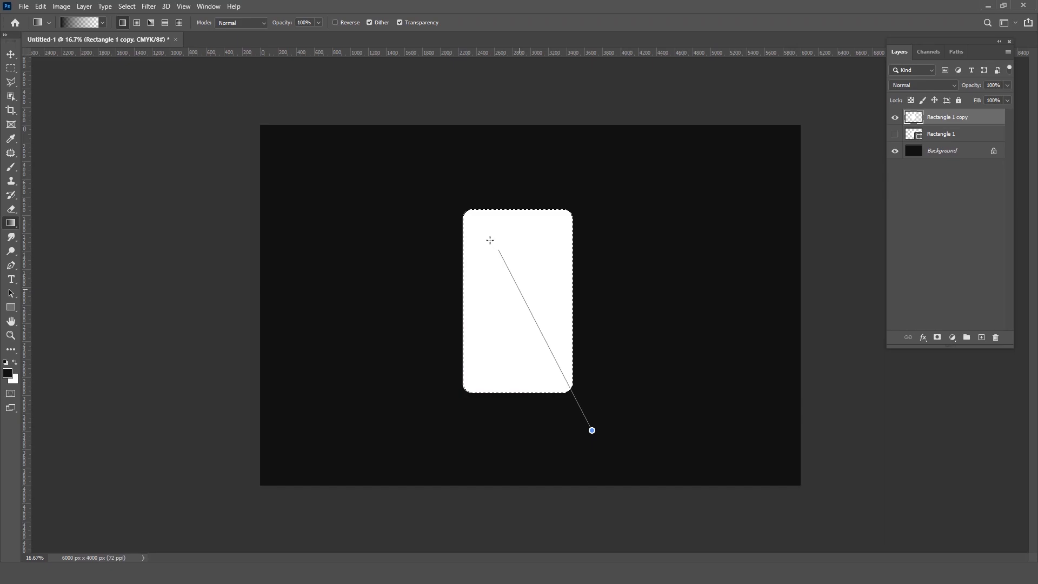
left_click_drag(490, 240, 461, 202)
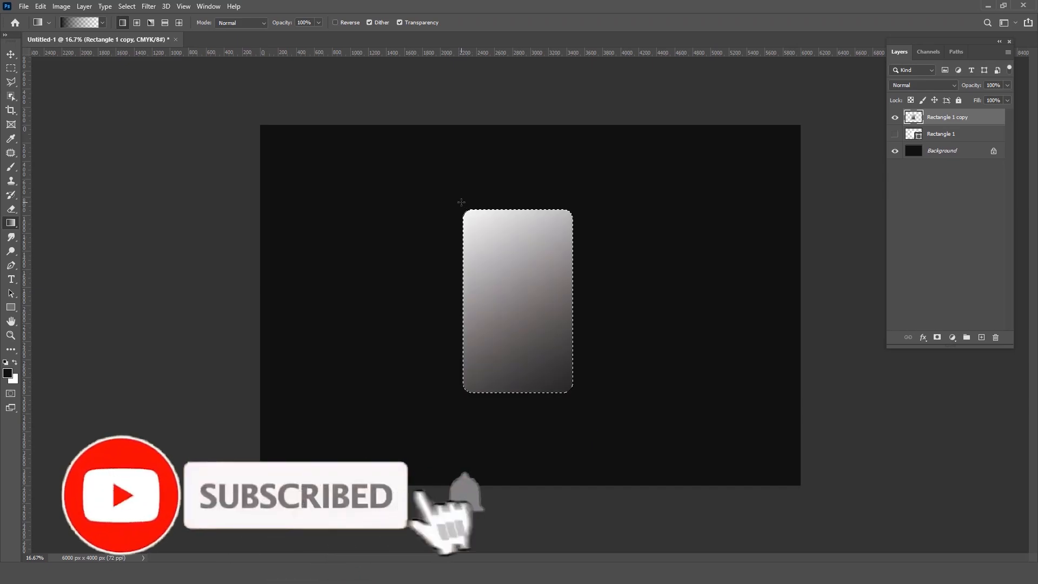
Lower the opacity of the Rectangle 1 copy layer to 54%.
left_click_drag(508, 237, 530, 236)
left_click_drag(969, 88, 942, 89)
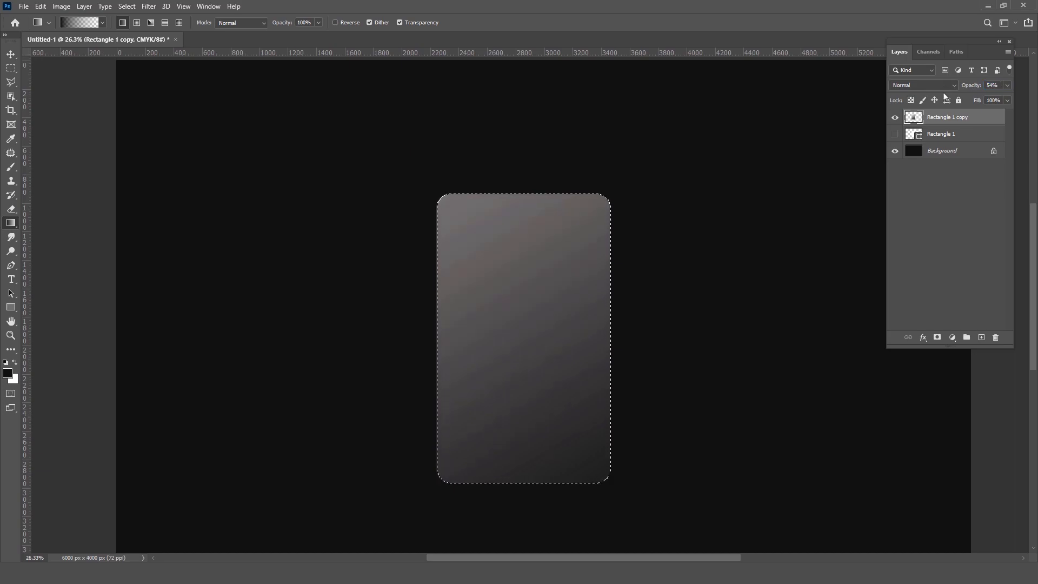
Add a new layer above the Rectangle 1 copy and expand the card-shaped selection by 5 pixels.
left_click(980, 338)
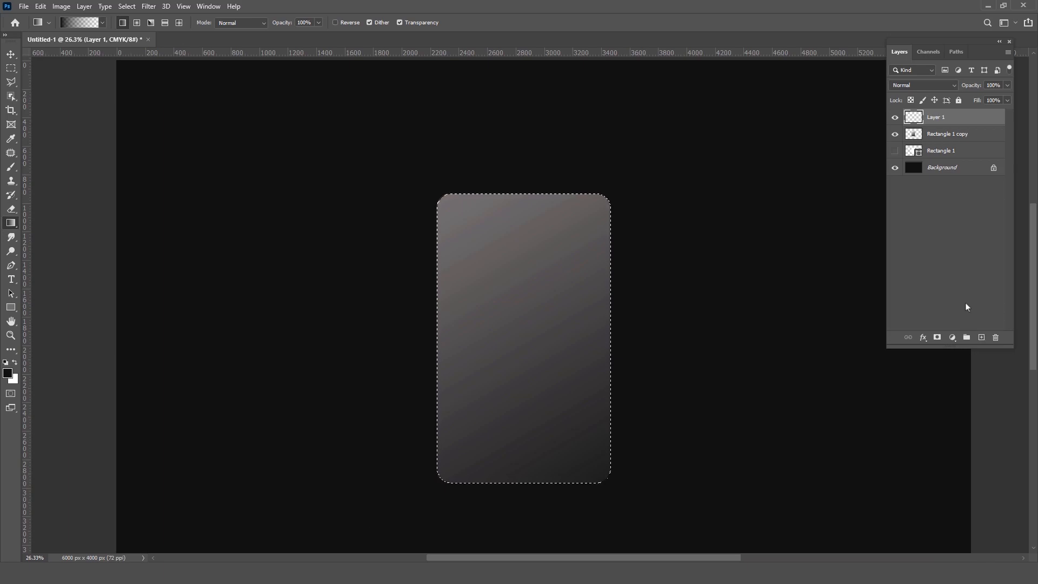
left_click_drag(510, 204, 510, 269)
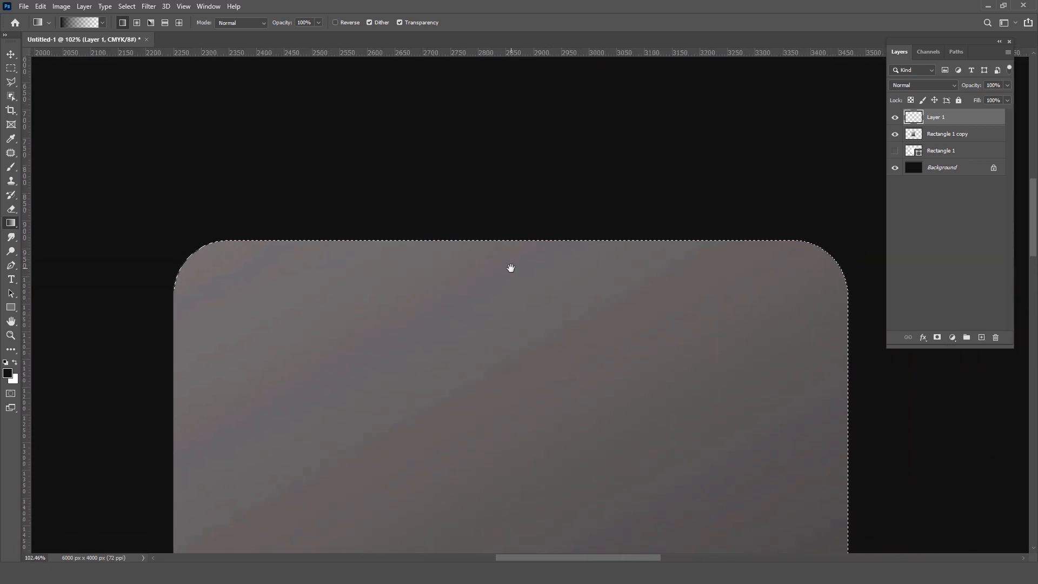
left_click(127, 7)
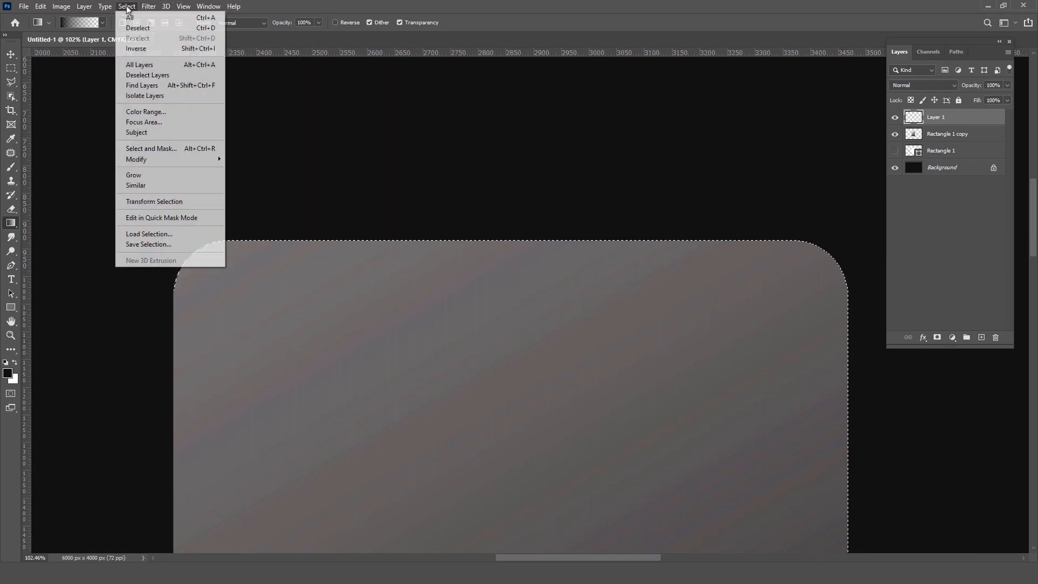
mouse_move(161, 160)
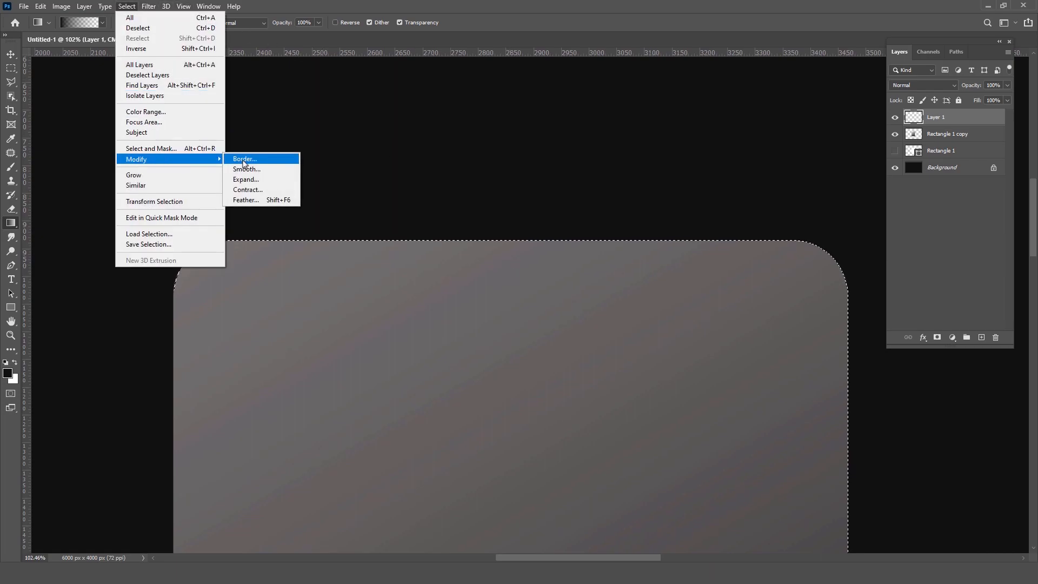
left_click(248, 179)
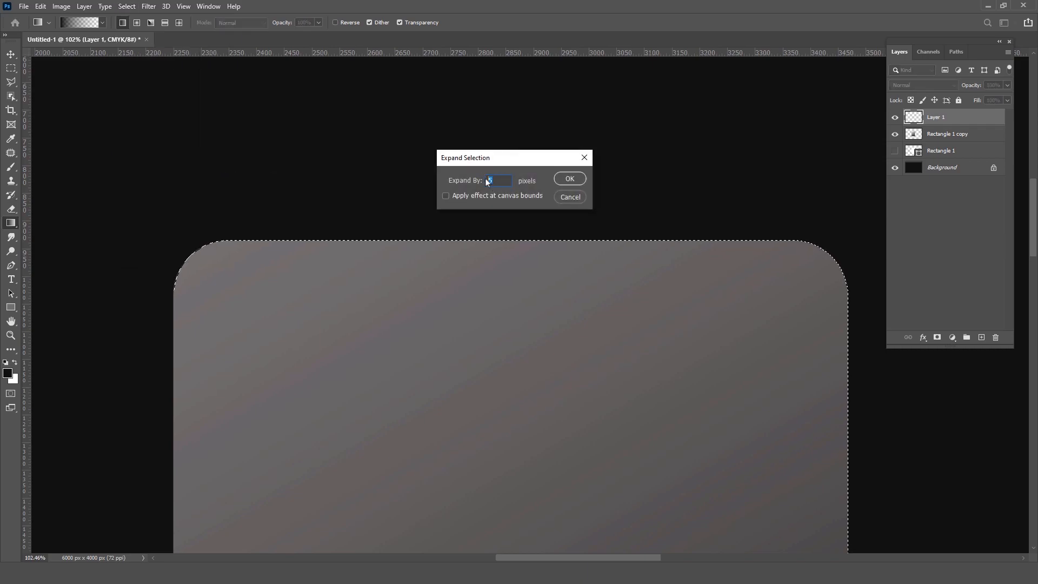
left_click(567, 180)
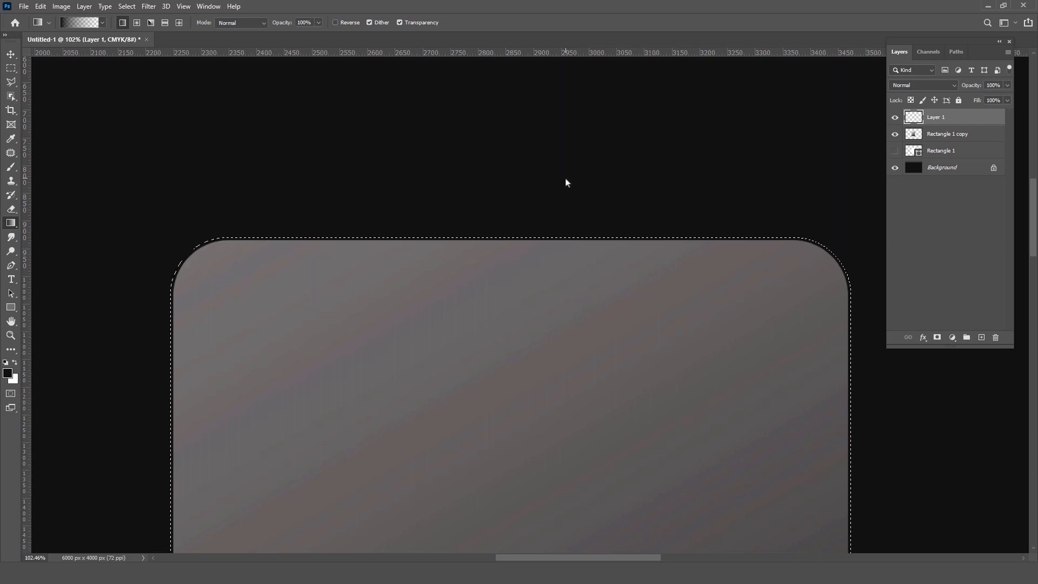
Fill the expanded selection with white, delete the area inside the Rectangle 1 copy's outline to leave a thin border, and deselect.
key("ctrl+Delete")
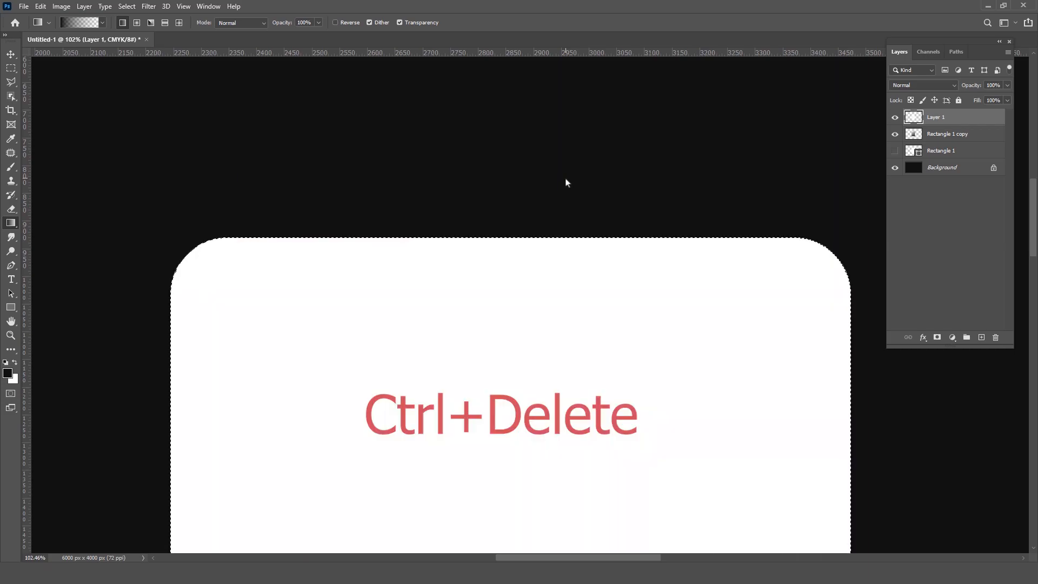
left_click(913, 136, "ctrl")
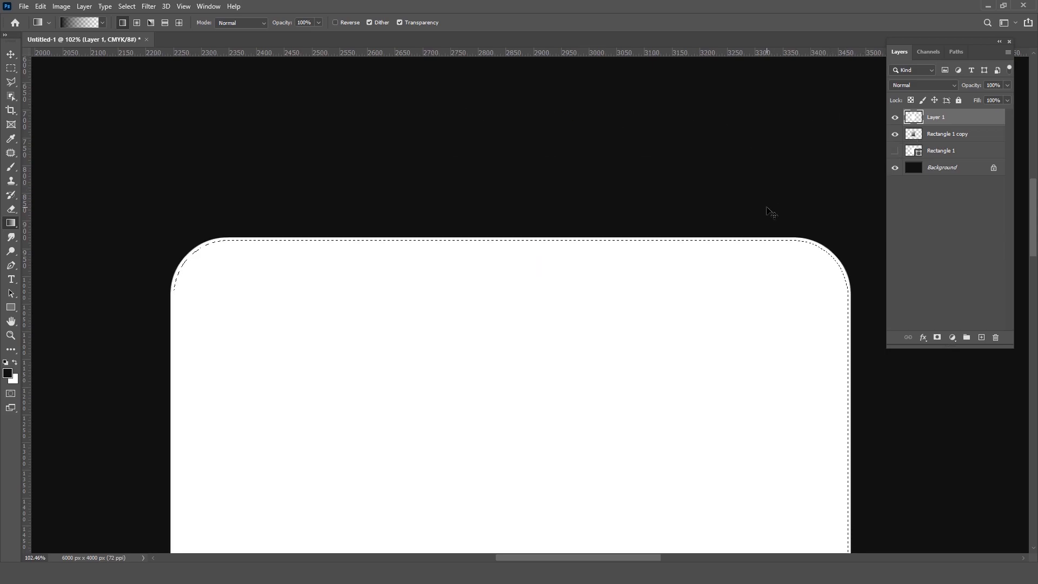
key("Delete")
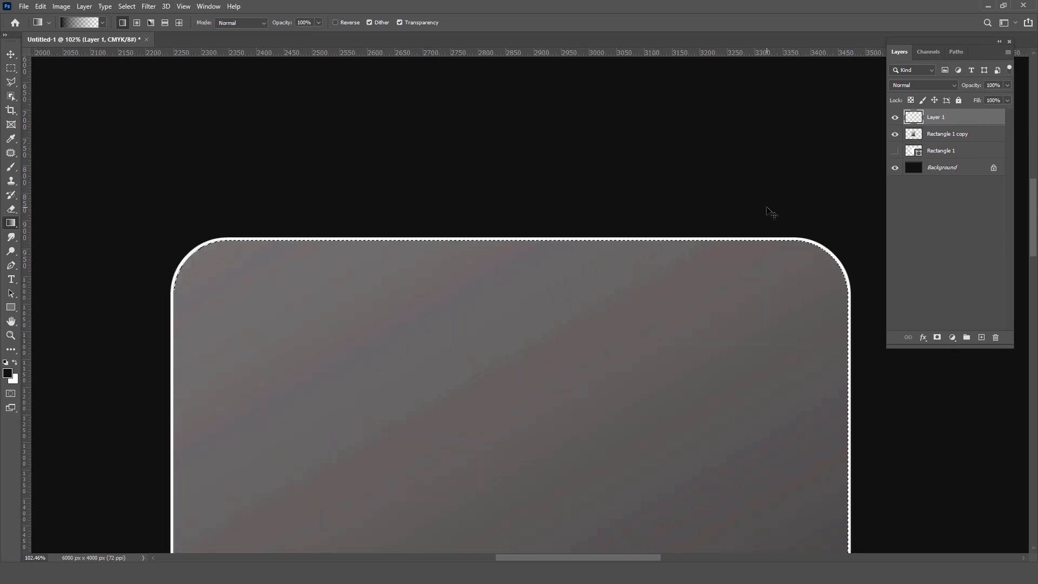
key("ctrl+d")
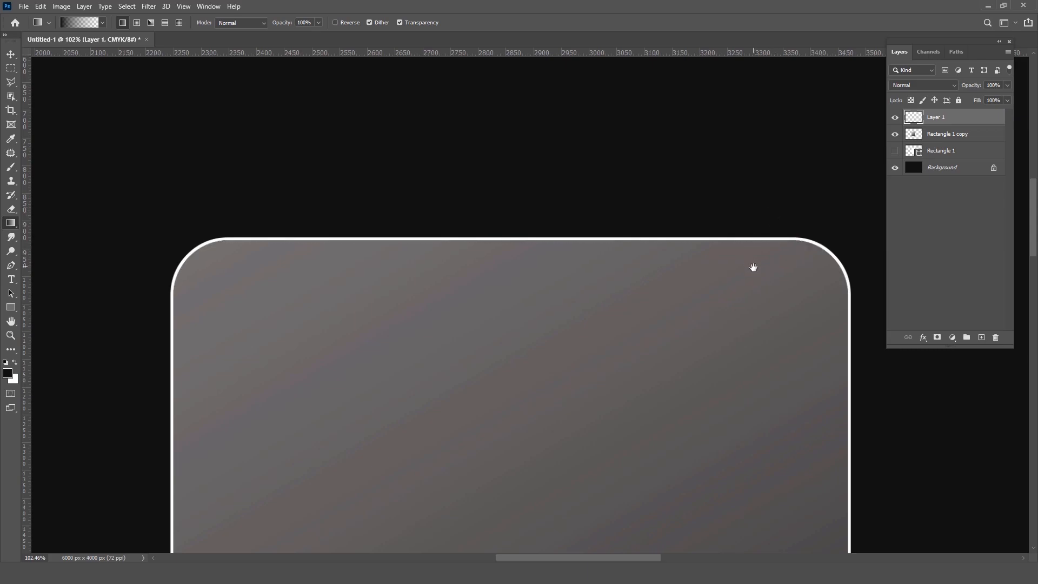
Examine the white border along the card's edges up close, then view the whole card.
scroll(754, 267, "down", 2)
left_click_drag(754, 316, 681, 207)
left_click_drag(727, 328, 726, 208)
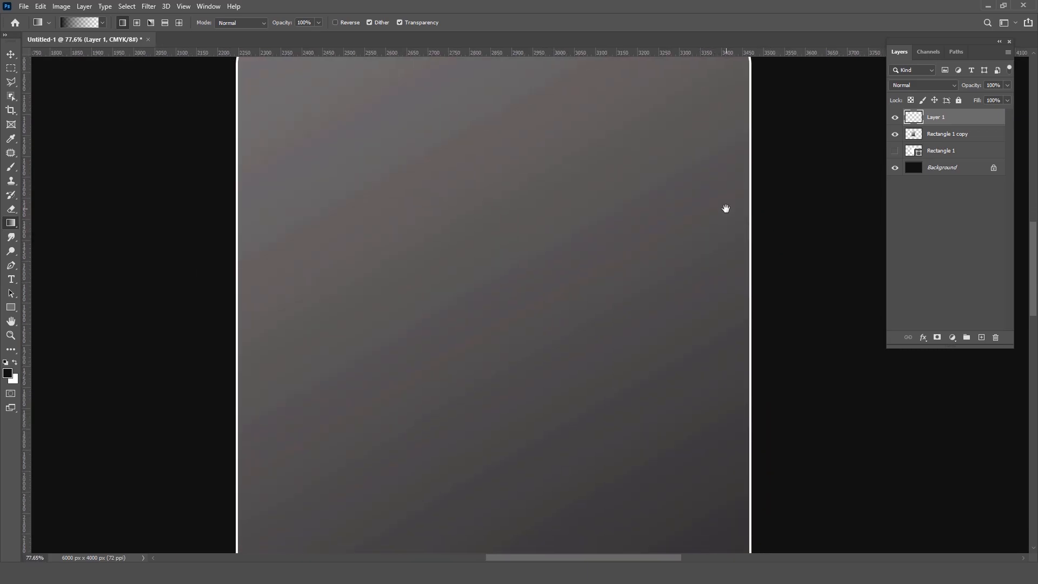
scroll(726, 208, "down", 2)
left_click_drag(690, 291, 672, 206)
scroll(708, 427, "up", 2)
scroll(741, 465, "up", 2)
left_click_drag(746, 475, 722, 375)
scroll(765, 414, "up", 3)
scroll(762, 412, "down", 2)
left_click_drag(727, 318, 704, 491)
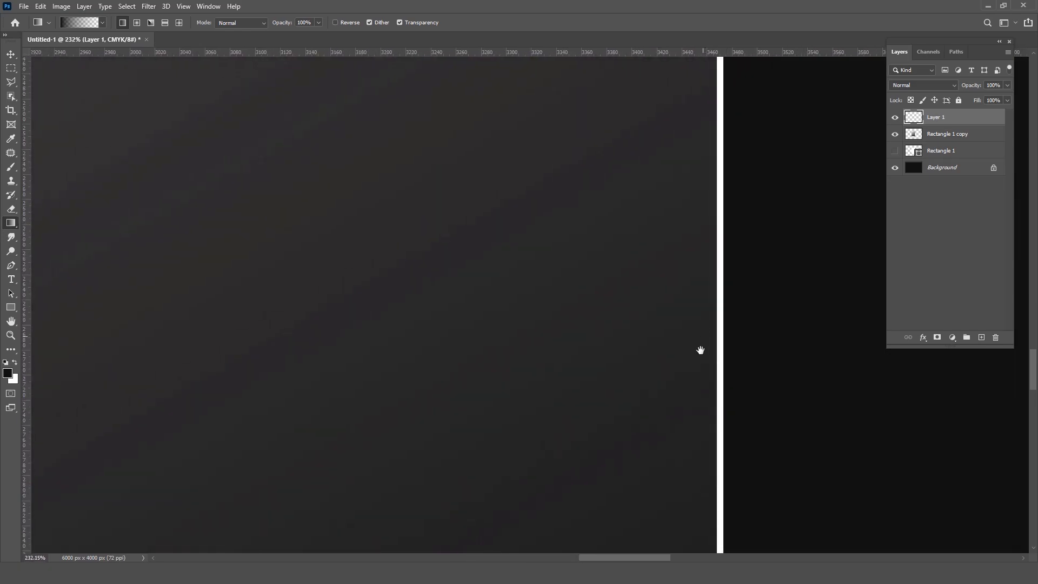
scroll(683, 351, "down", 3)
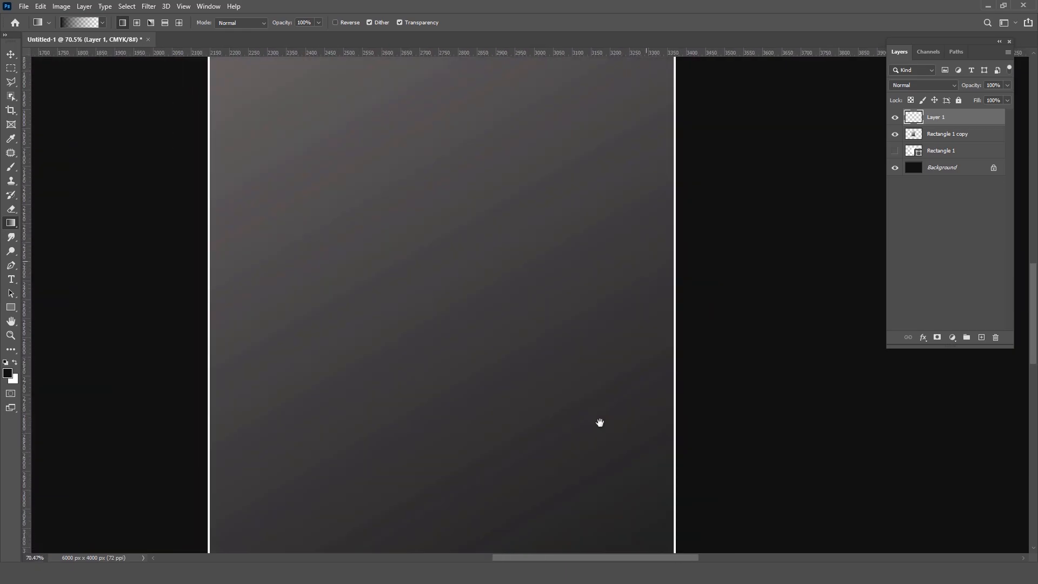
scroll(627, 423, "down", 3)
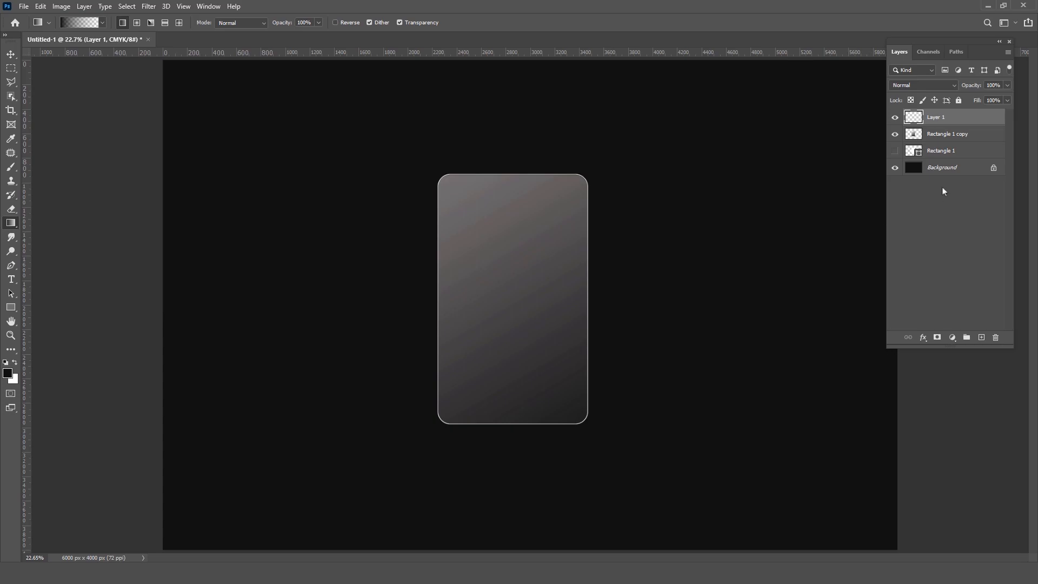
Draw a circle about 1576 px in diameter with the Ellipse tool, directly above the Background layer and behind the card.
left_click(950, 171)
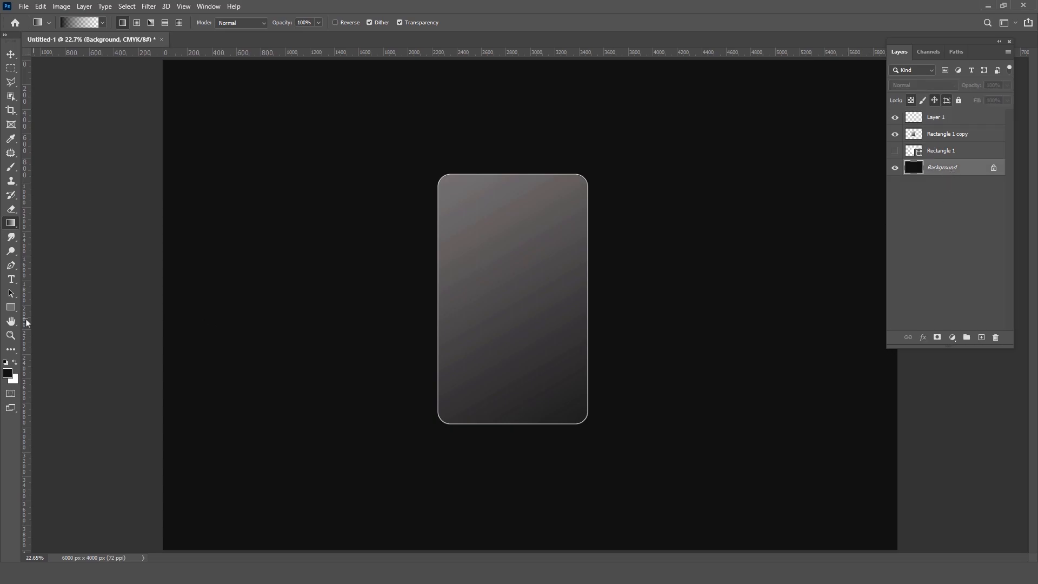
left_click(11, 307)
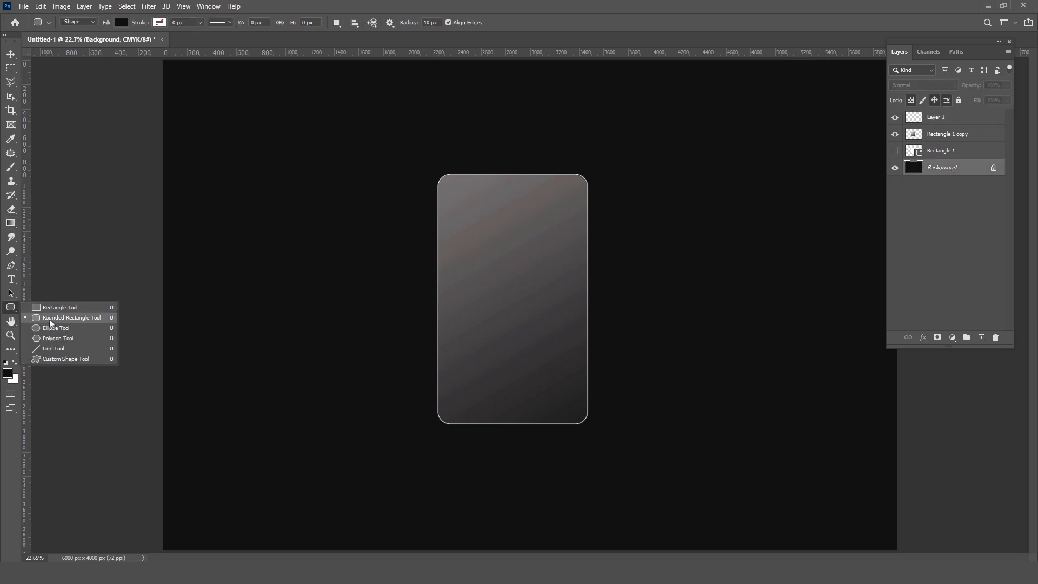
left_click(51, 328)
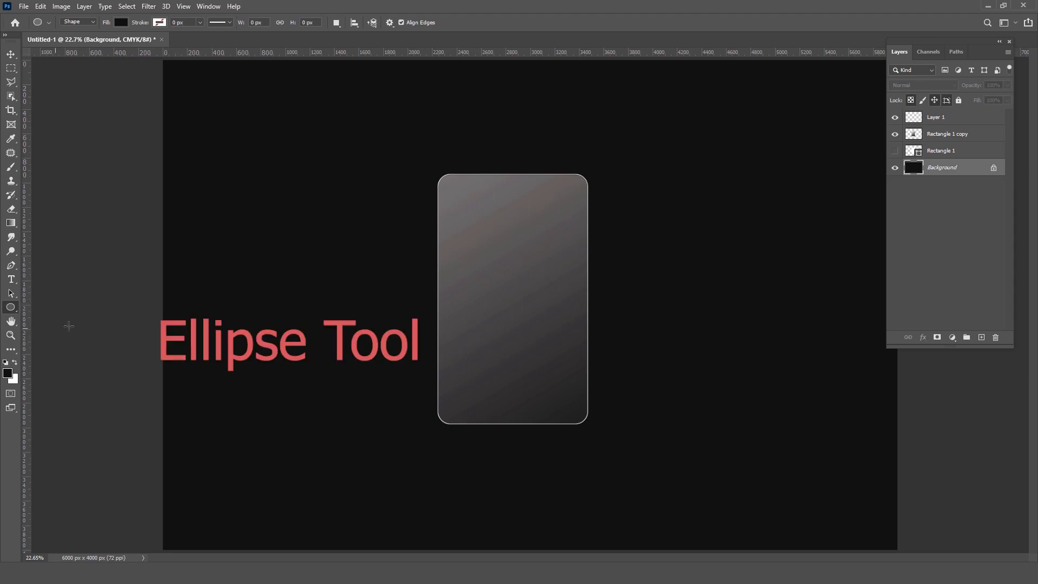
left_click_drag(424, 245, 678, 396)
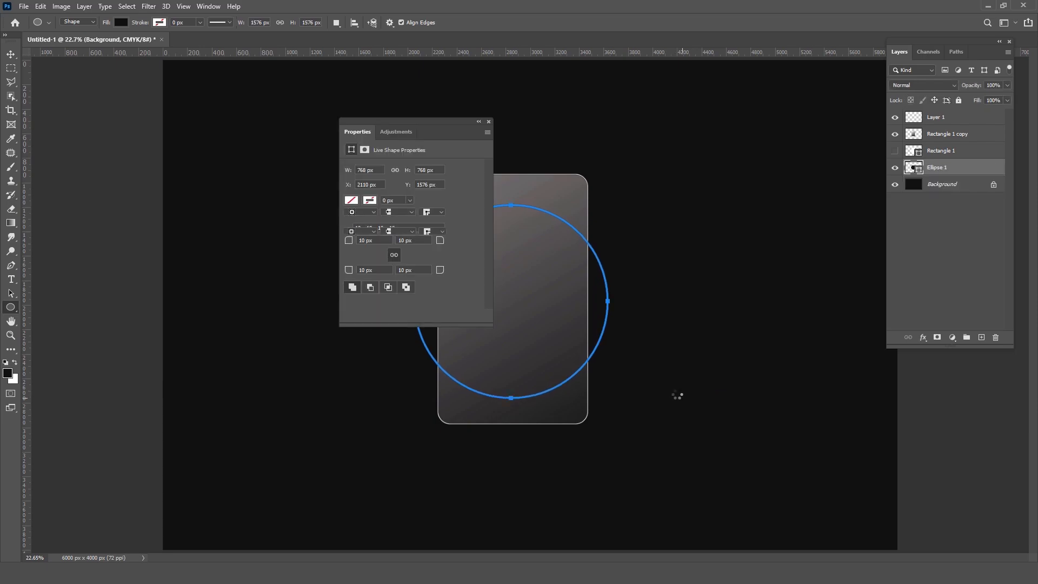
Set the circle's fill colour to orange #ffae00.
left_click(350, 217)
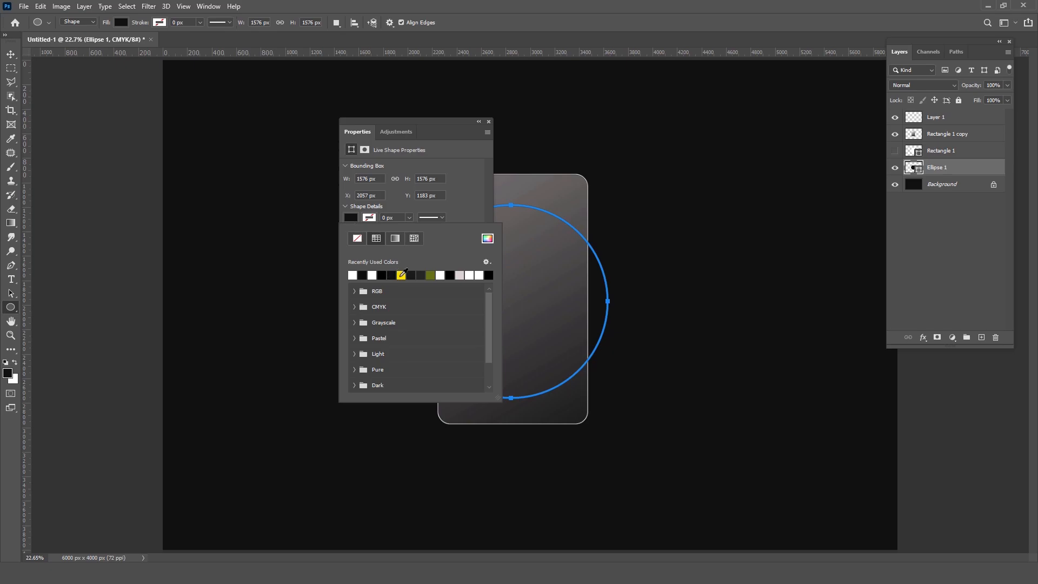
left_click(401, 274)
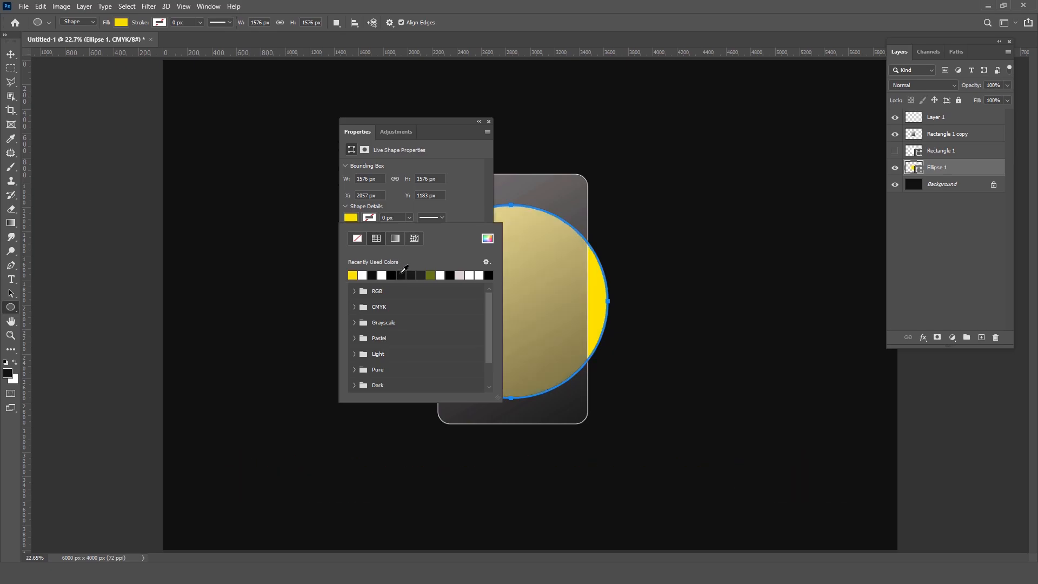
left_click(487, 240)
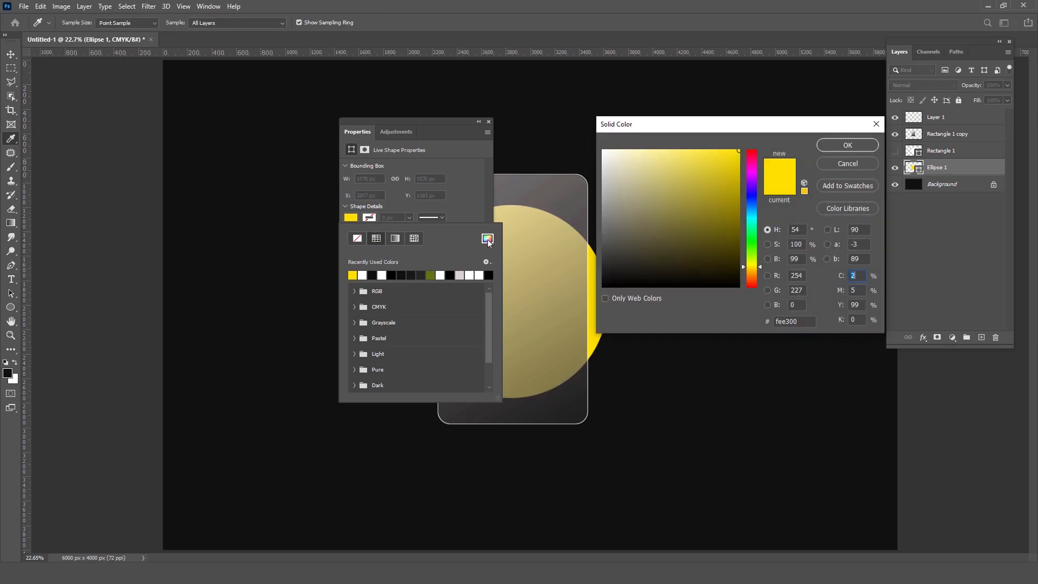
left_click_drag(752, 265, 752, 271)
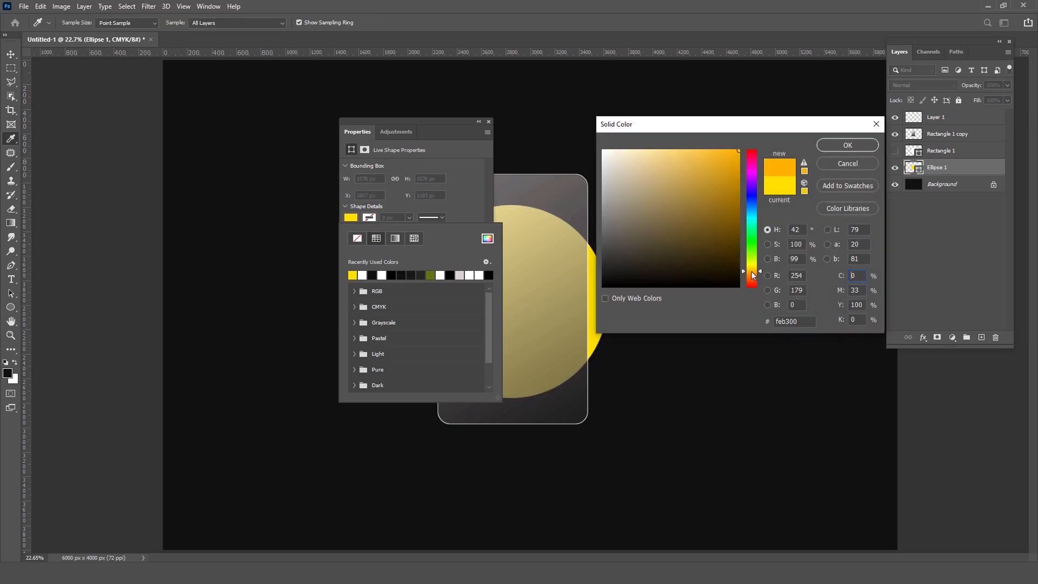
left_click(741, 149)
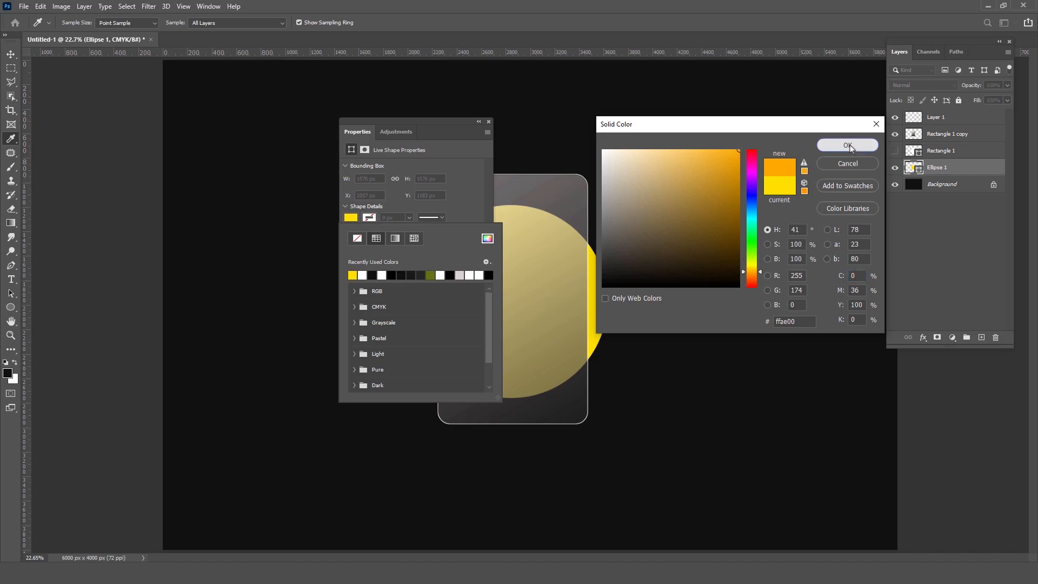
left_click(851, 146)
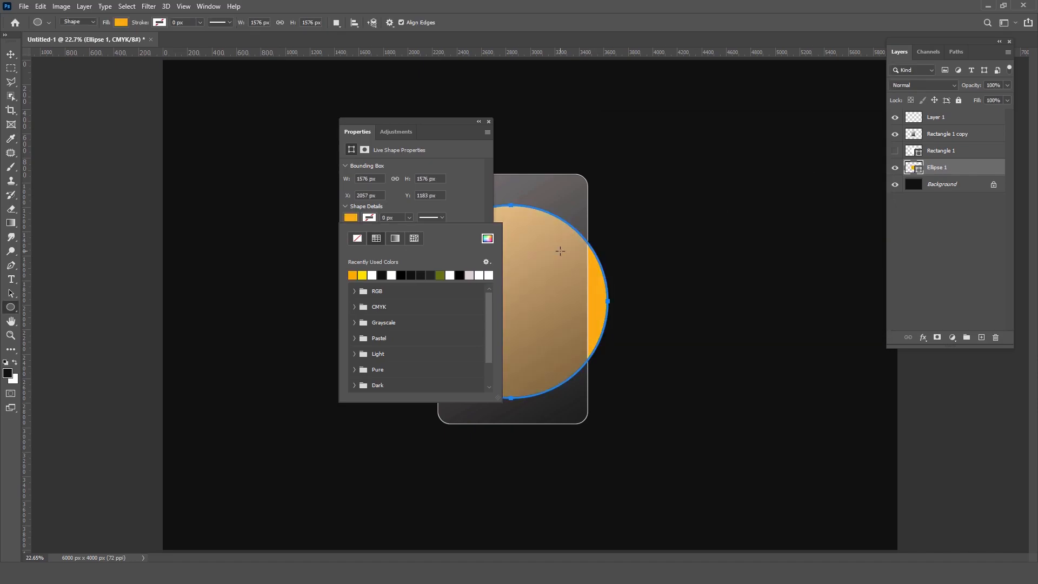
left_click(473, 205)
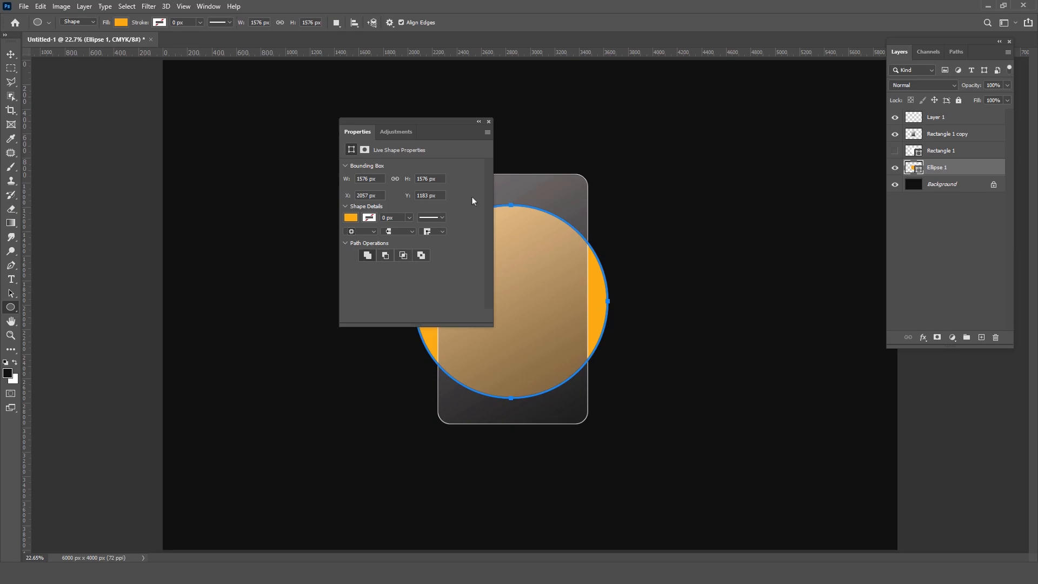
left_click(489, 122)
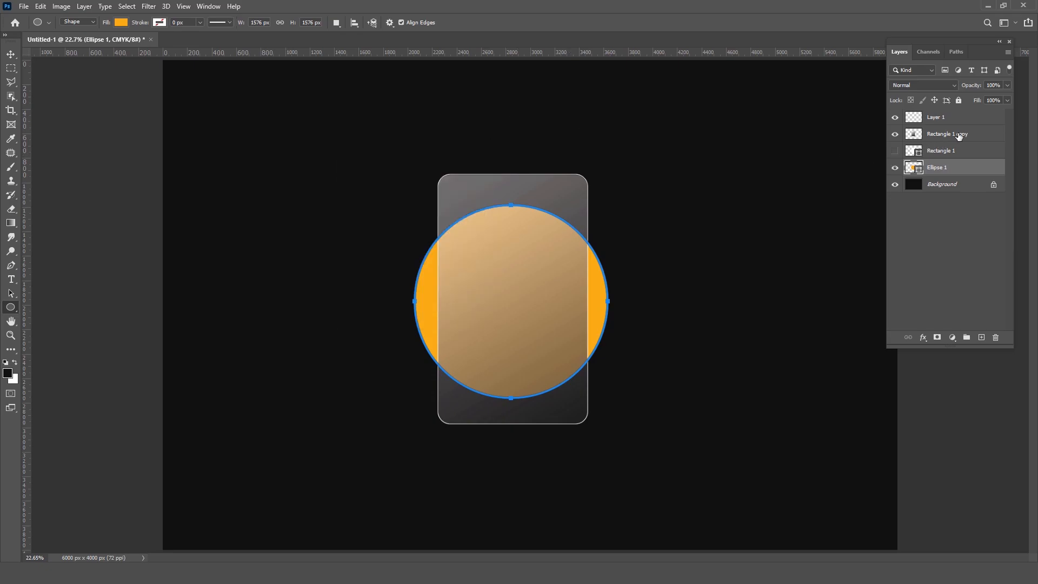
Stretch Layer 1, Rectangle 1 copy and Rectangle 1 together vertically to about 2433 px high and centre the card over the circle.
left_click(950, 117)
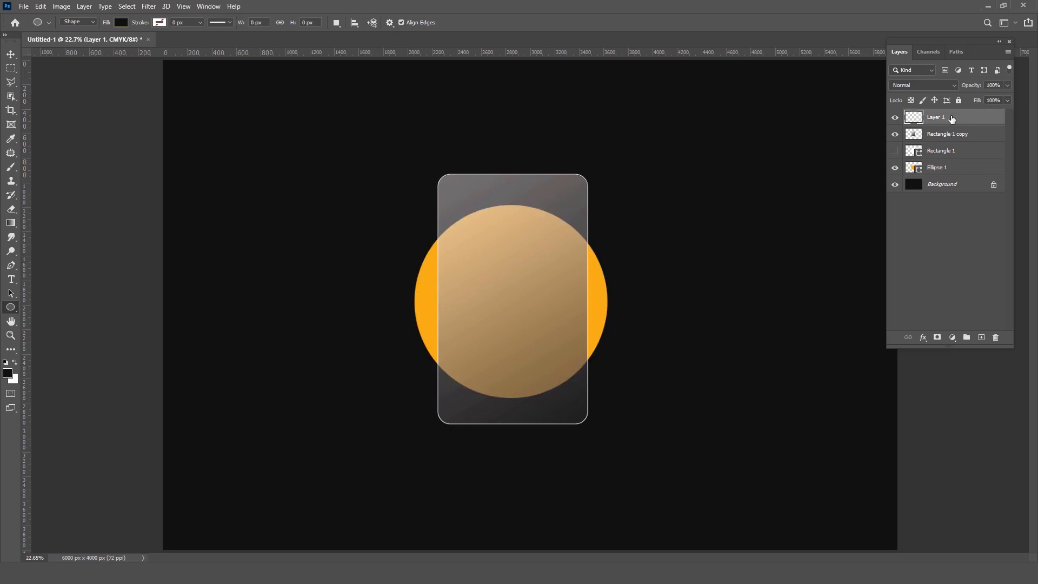
left_click(958, 155, "shift")
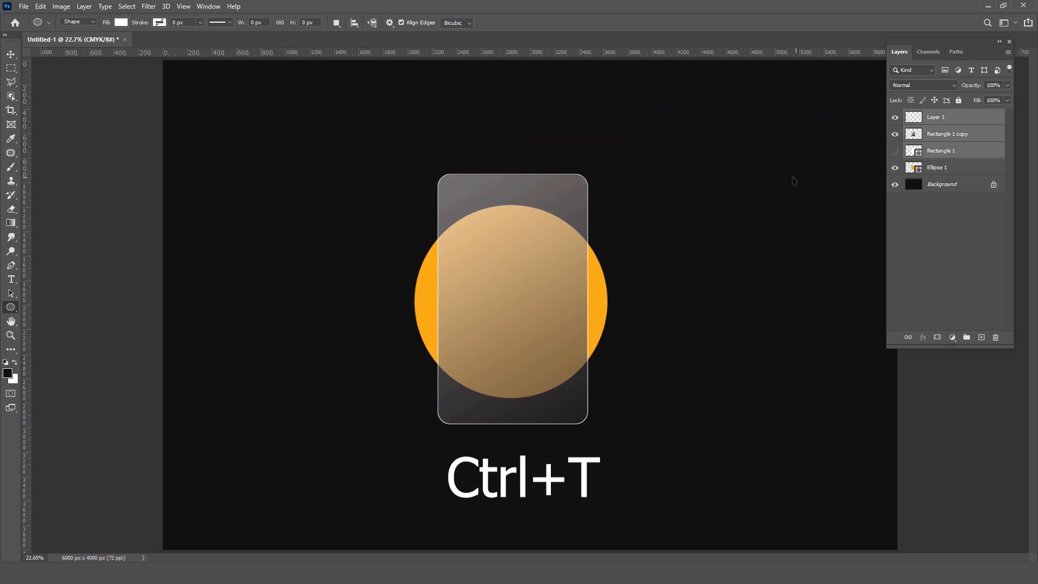
key("ctrl+t")
left_click_drag(513, 423, 512, 447)
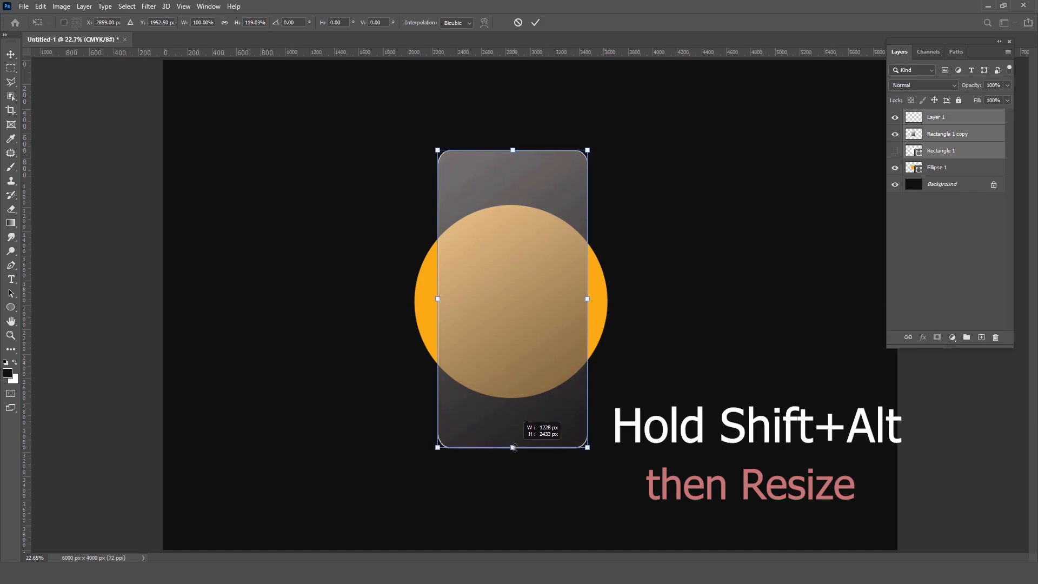
left_click_drag(514, 378, 512, 373)
key("Return")
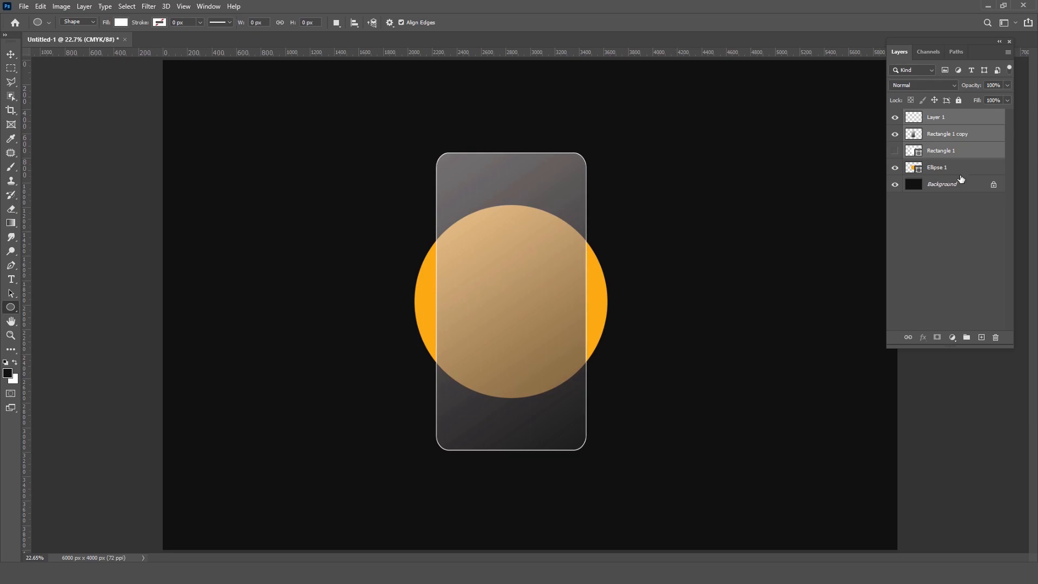
Rasterize the Ellipse 1 layer and duplicate it.
left_click(958, 171)
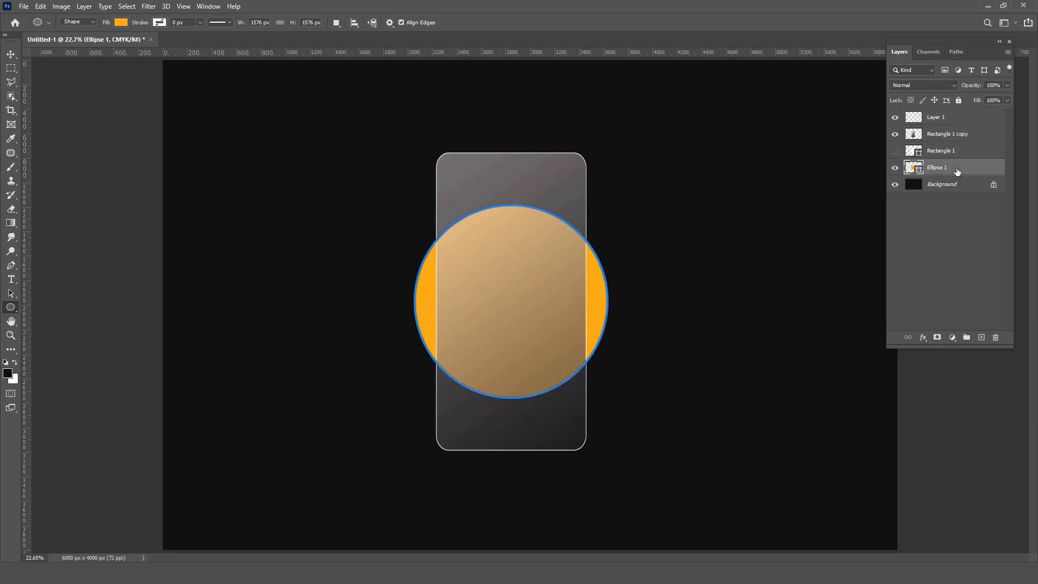
right_click(957, 171)
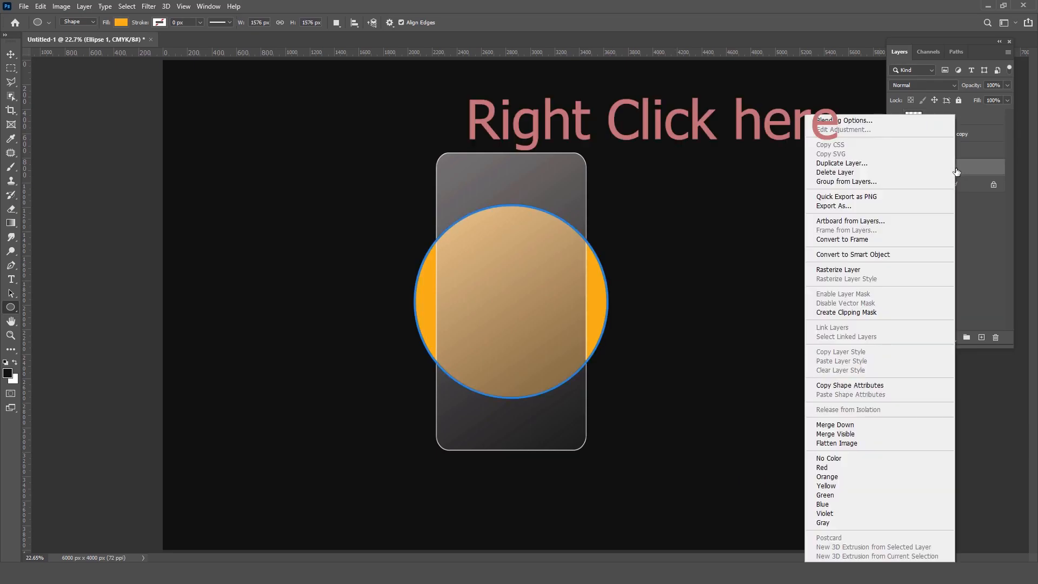
left_click(863, 271)
key("ctrl+j")
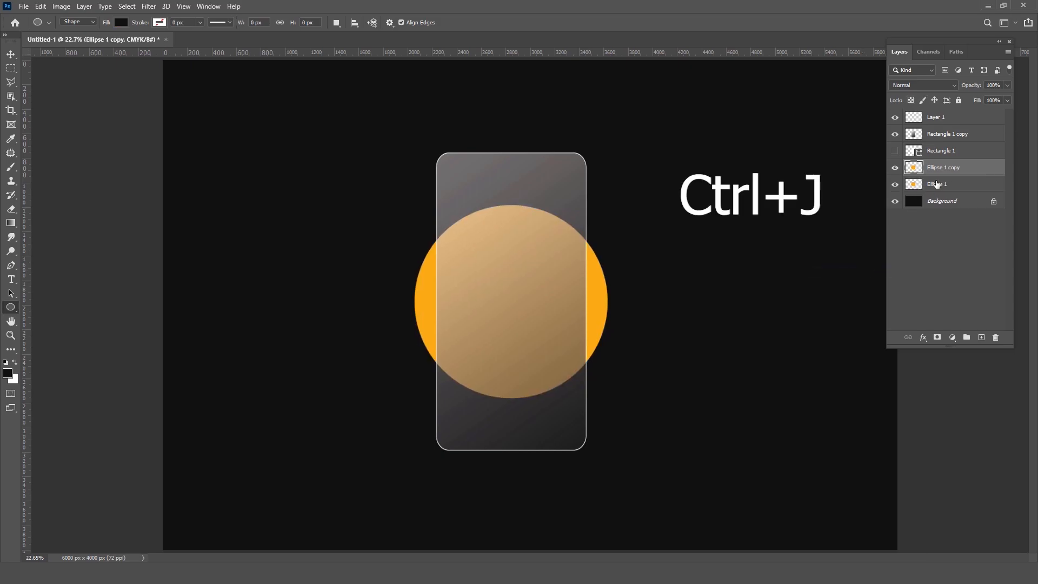
Apply a Gaussian Blur with a radius of 84.1 pixels to Ellipse 1 copy and compare it with Ellipse 1 hidden and shown.
left_click(149, 7)
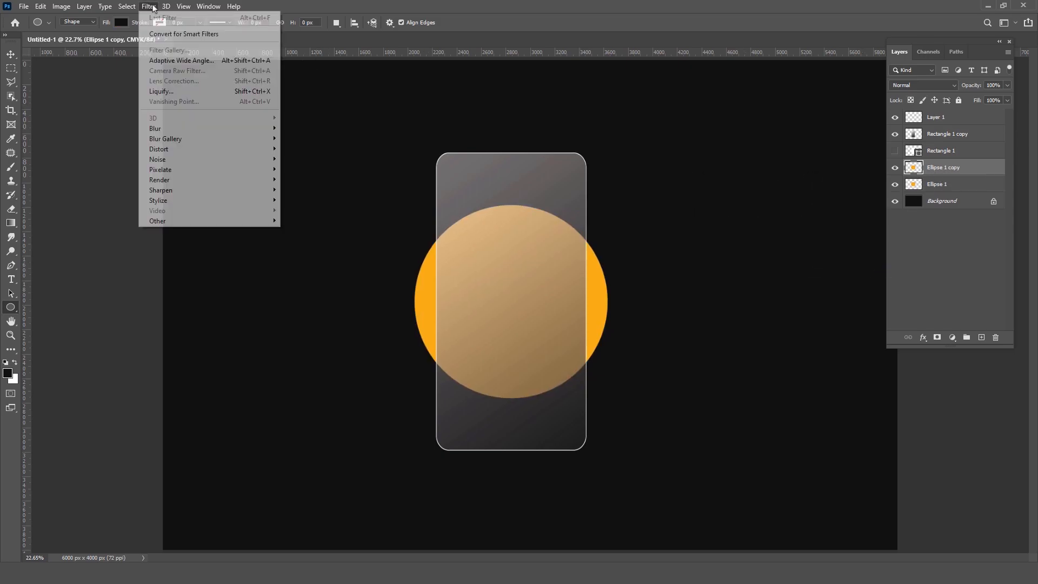
mouse_move(169, 130)
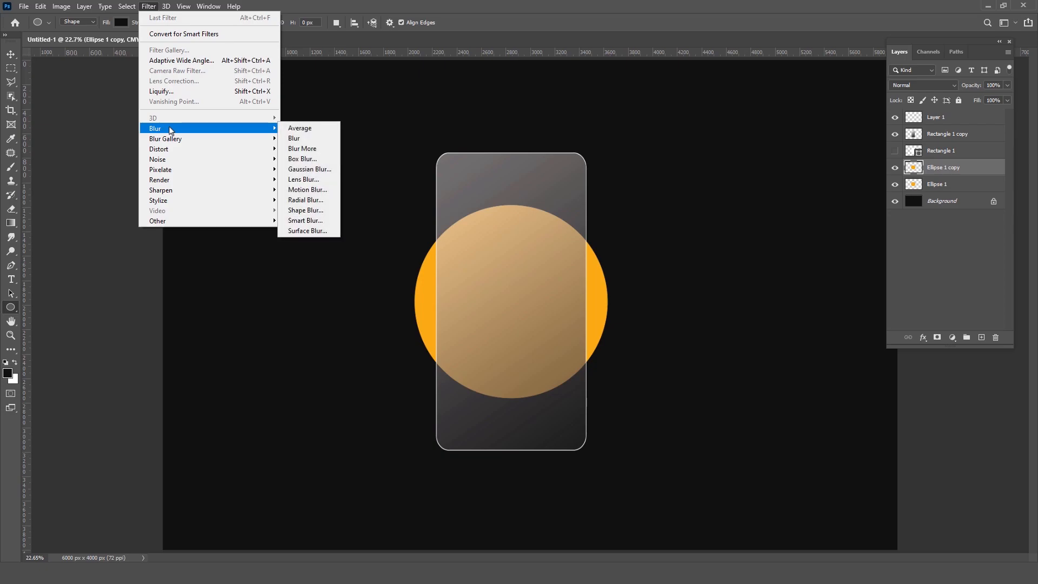
left_click(307, 169)
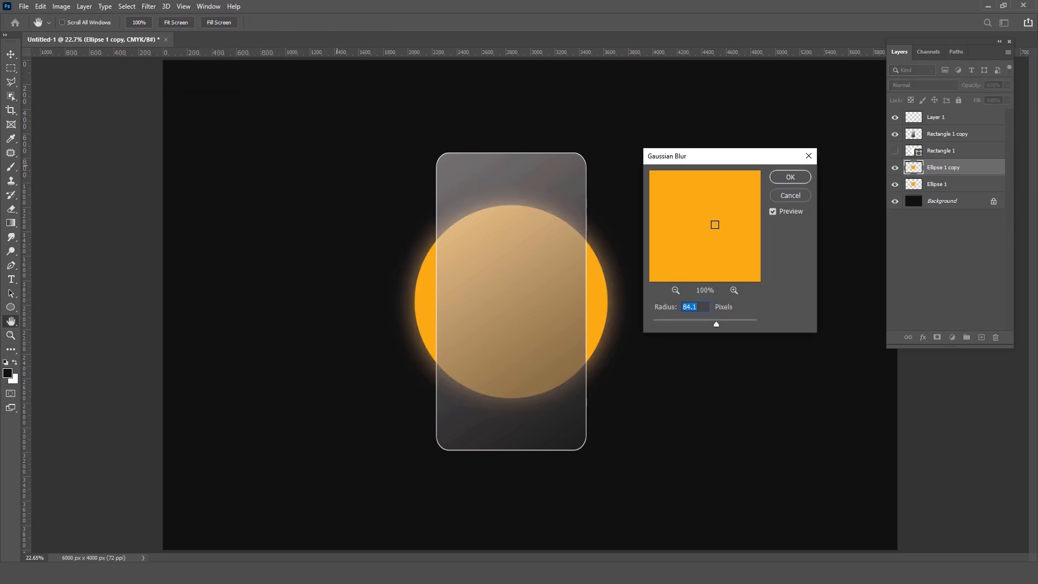
mouse_move(716, 327)
left_mouse_down()
mouse_move(753, 324)
mouse_move(703, 322)
mouse_move(713, 321)
left_mouse_up()
left_click(803, 181)
left_click(894, 185)
left_click(895, 185)
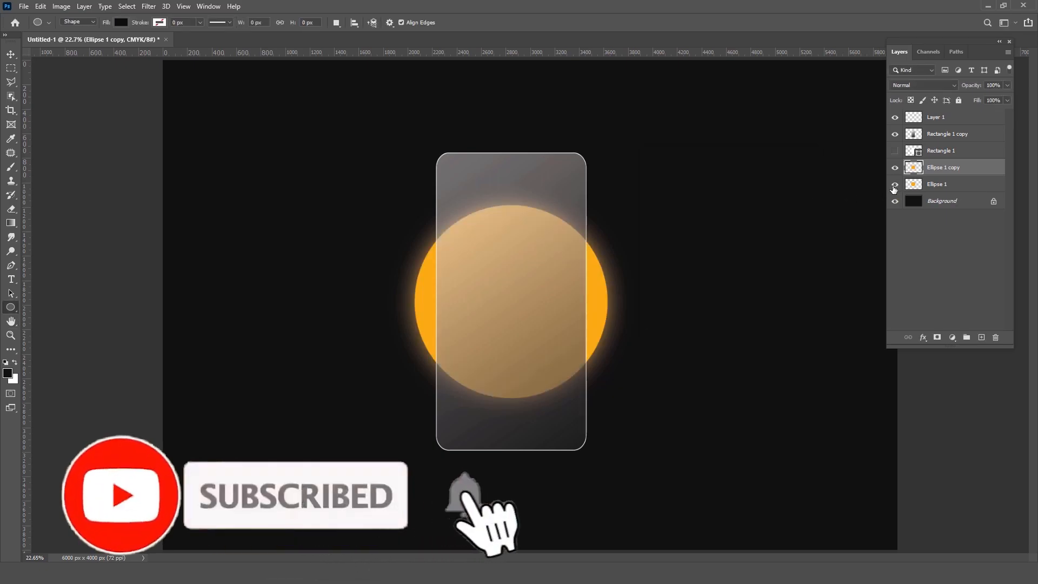
Scale the sharp circle on Ellipse 1 down slightly around its centre so the blurred copy extends beyond it.
left_click(940, 186)
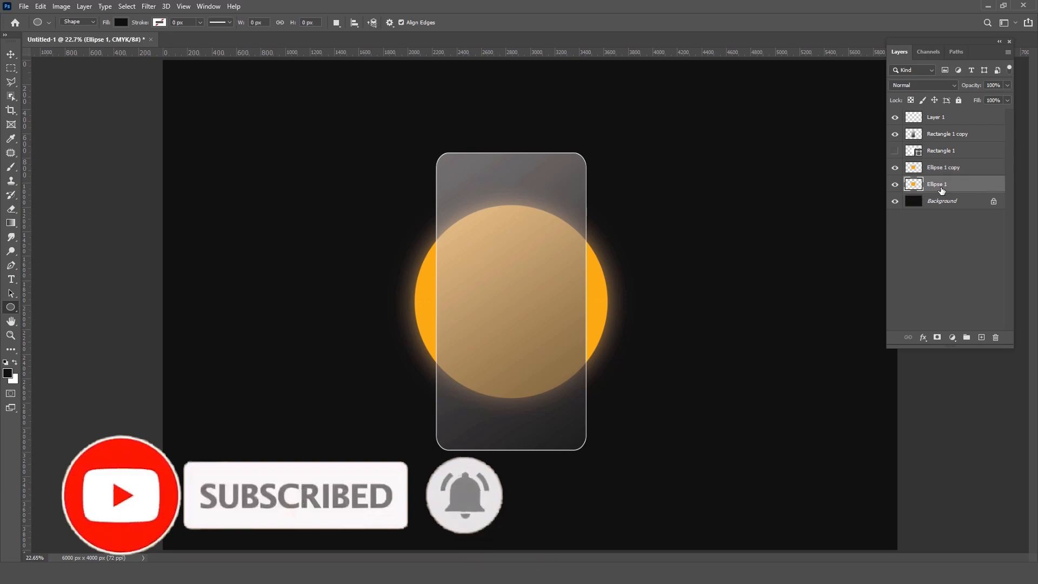
key("ctrl+t")
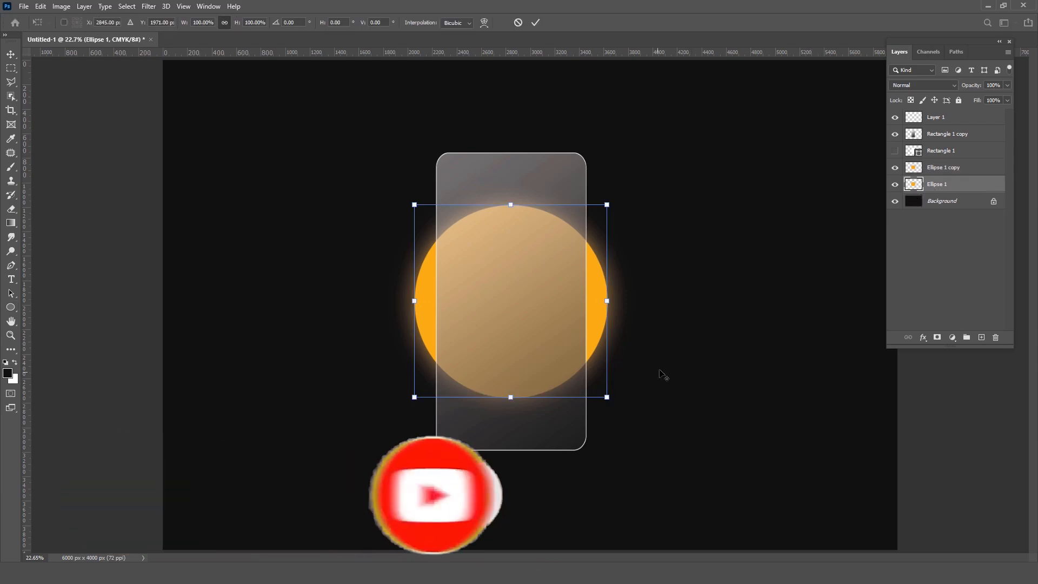
left_click_drag(606, 397, 601, 391)
key("Return")
key("u")
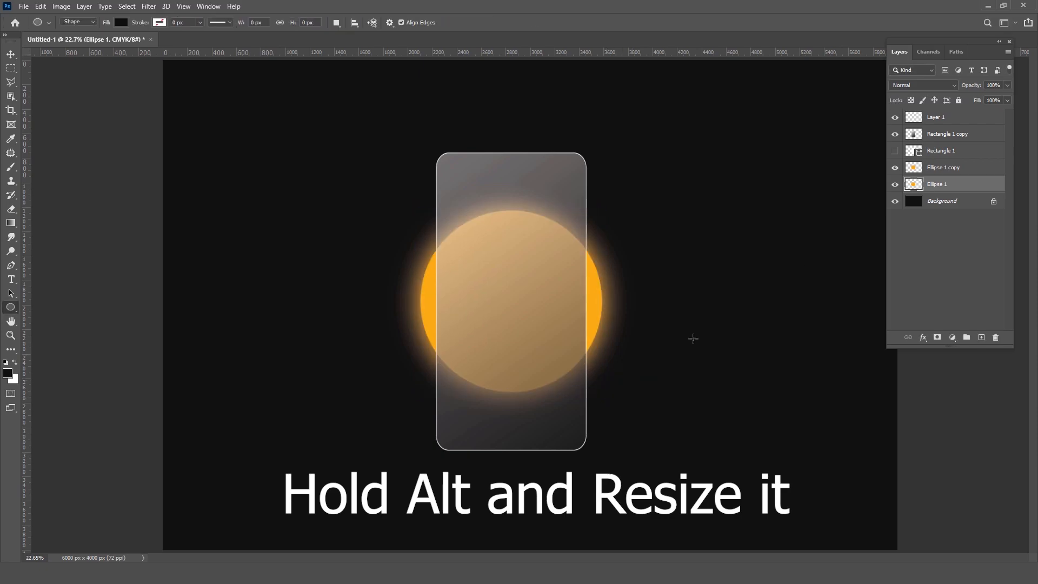
Duplicate the blurred Ellipse 1 copy and apply a Gaussian Blur of 2.9 pixels to the duplicate.
left_click(961, 168)
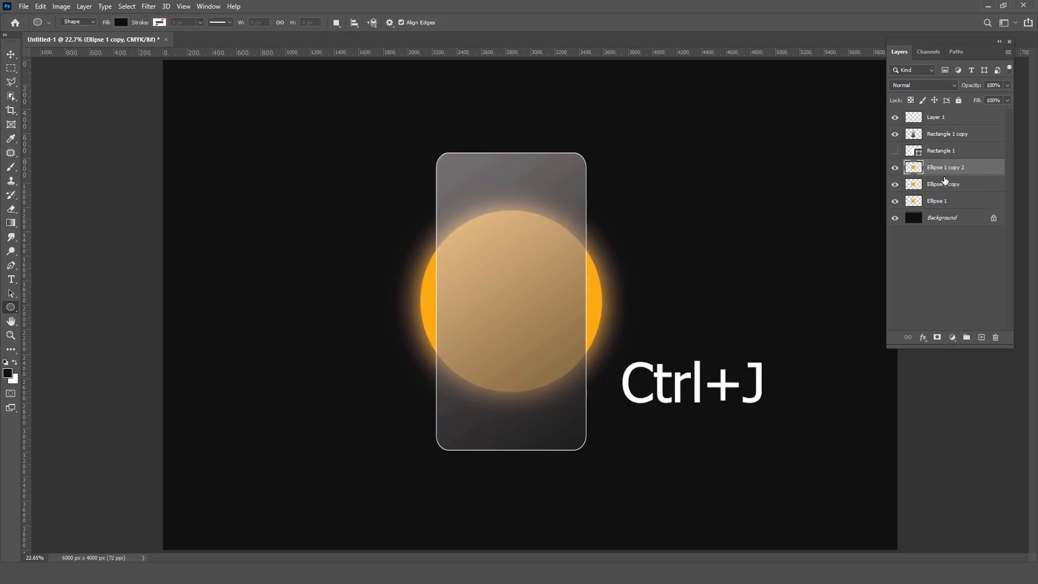
key("ctrl+j")
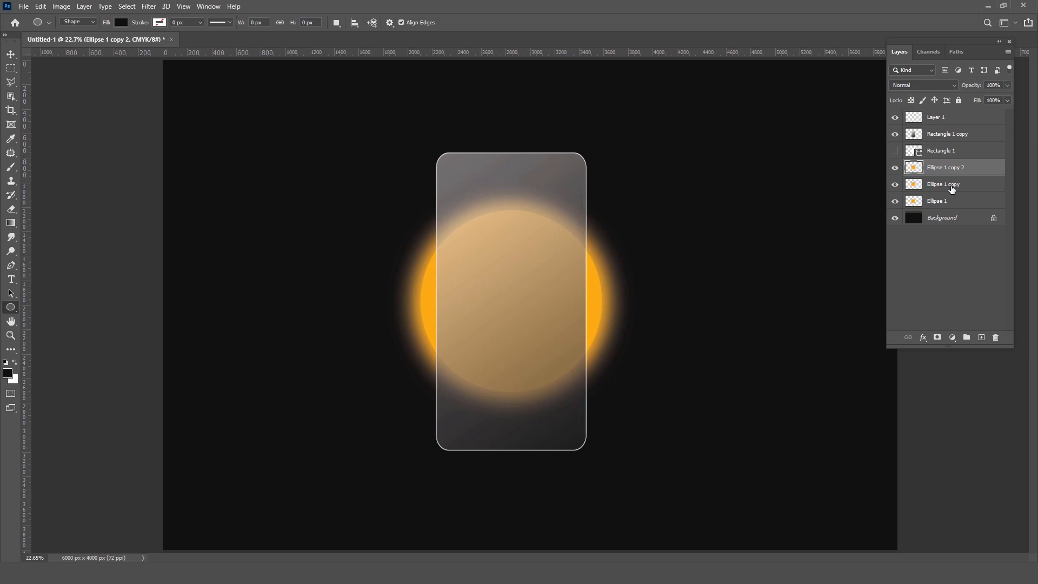
left_click(151, 7)
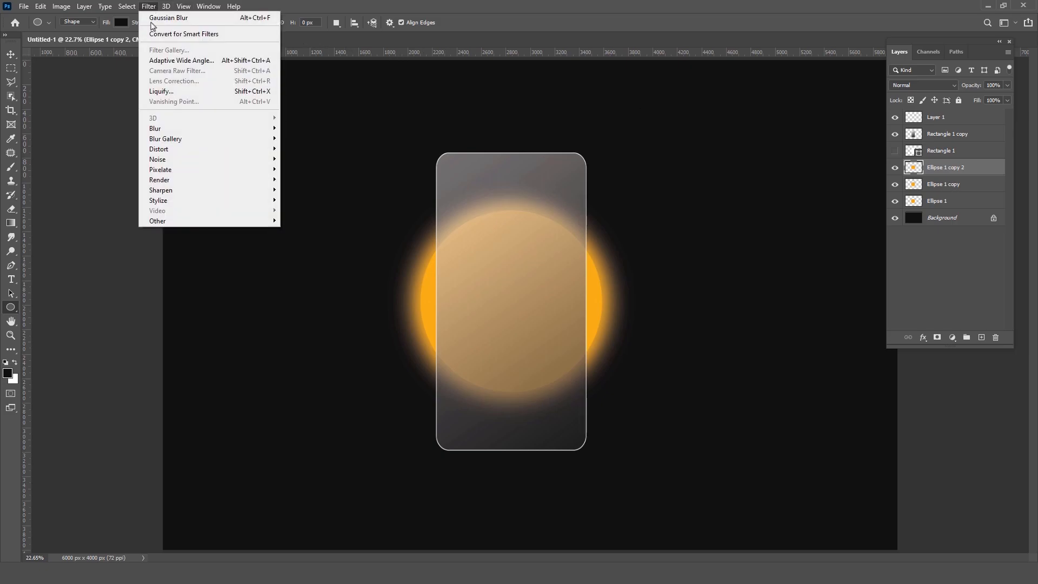
mouse_move(271, 130)
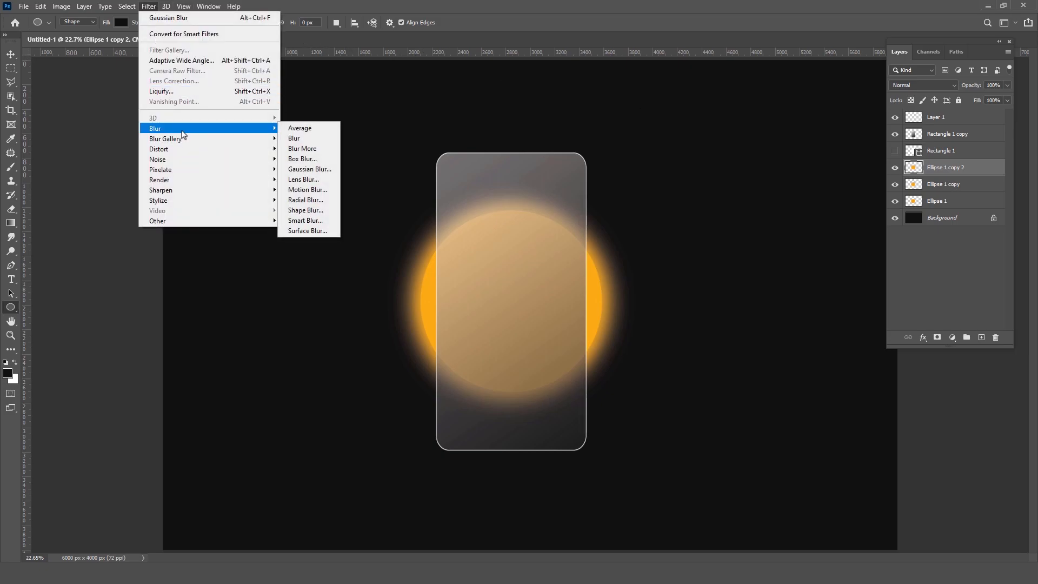
left_click(309, 169)
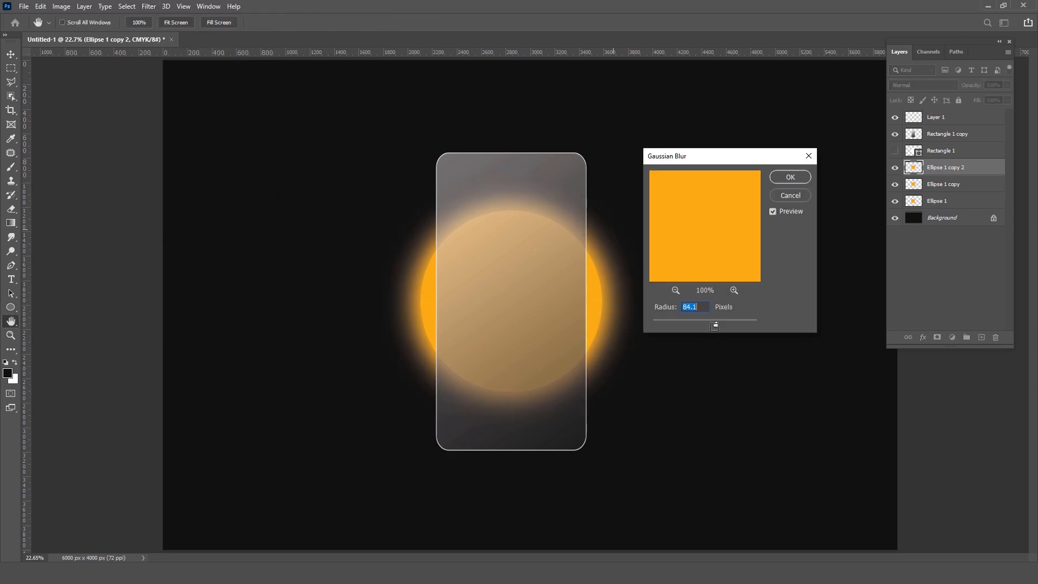
mouse_move(682, 322)
left_mouse_down()
mouse_move(657, 322)
mouse_move(670, 326)
left_mouse_up()
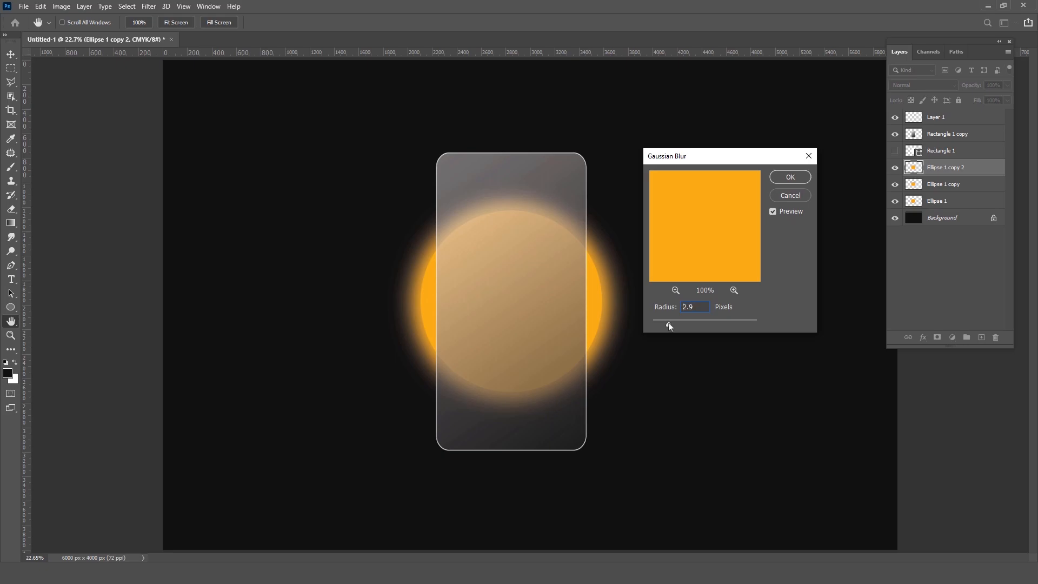
left_click(784, 178)
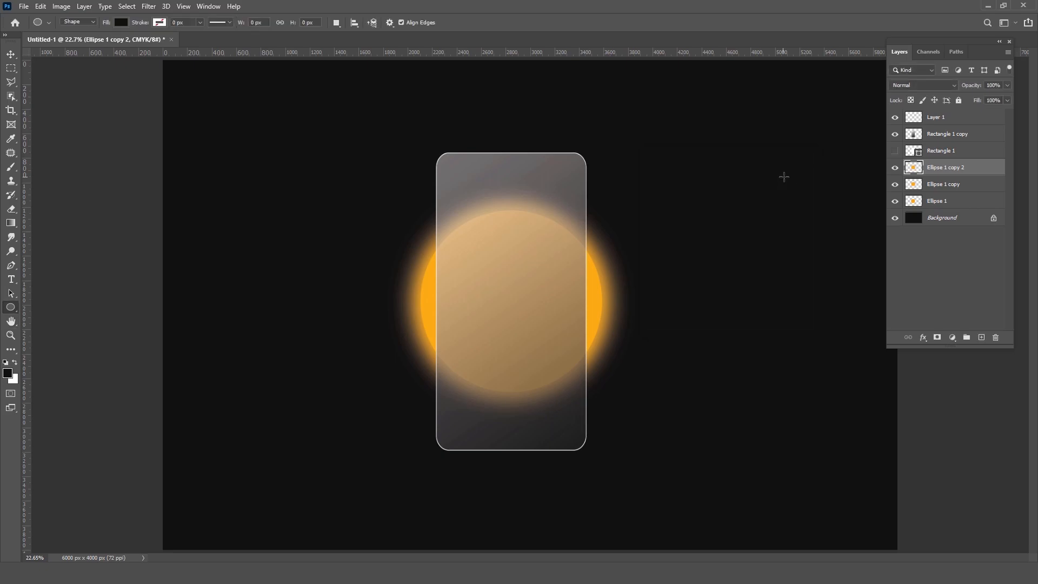
Load the white border on Layer 1 as a selection.
left_click(913, 118)
left_click(913, 120, "ctrl")
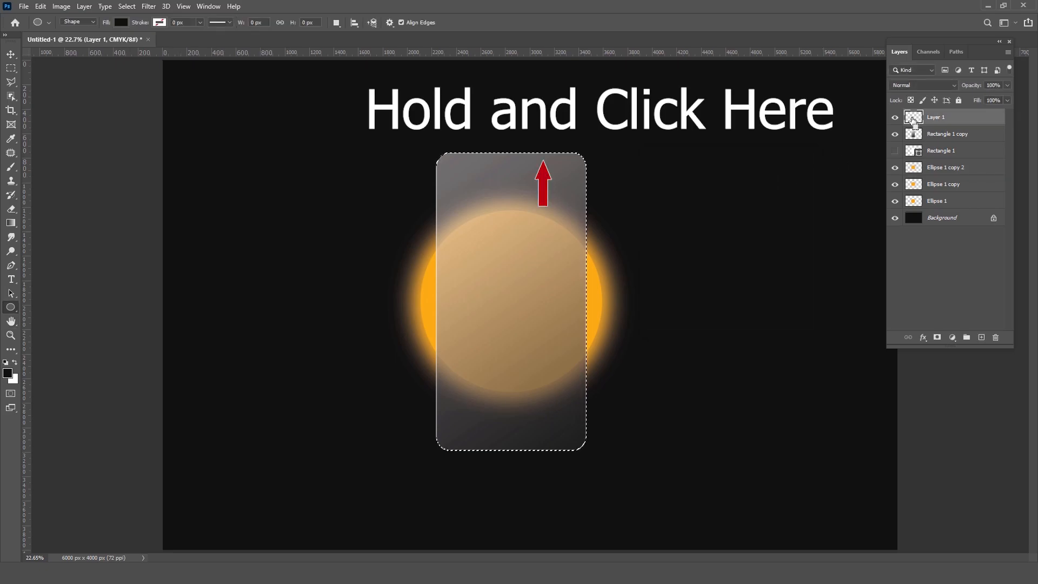
key("ctrl+space")
left_click_drag(540, 143, 641, 197)
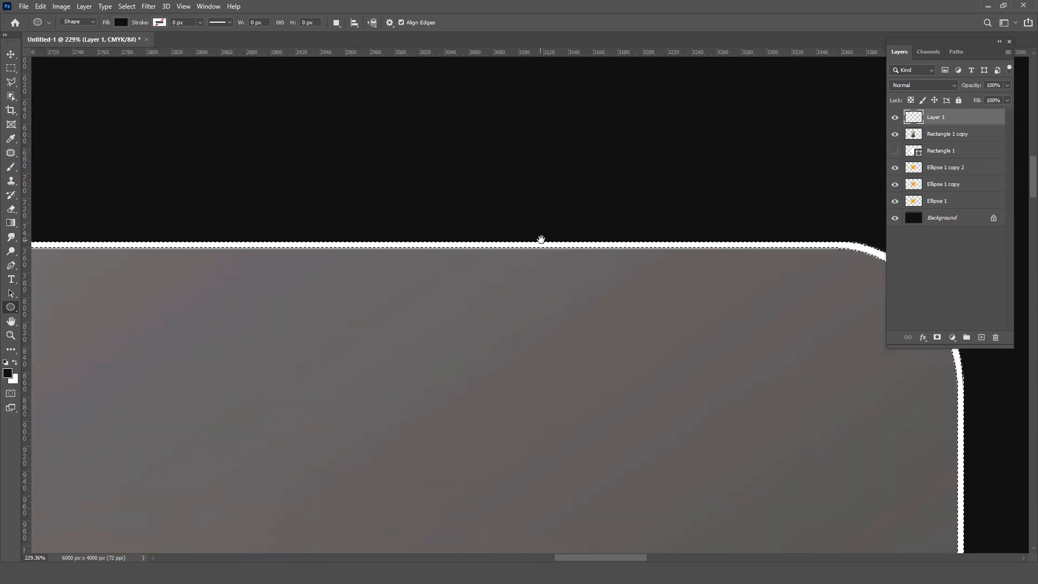
left_click_drag(540, 238, 622, 242)
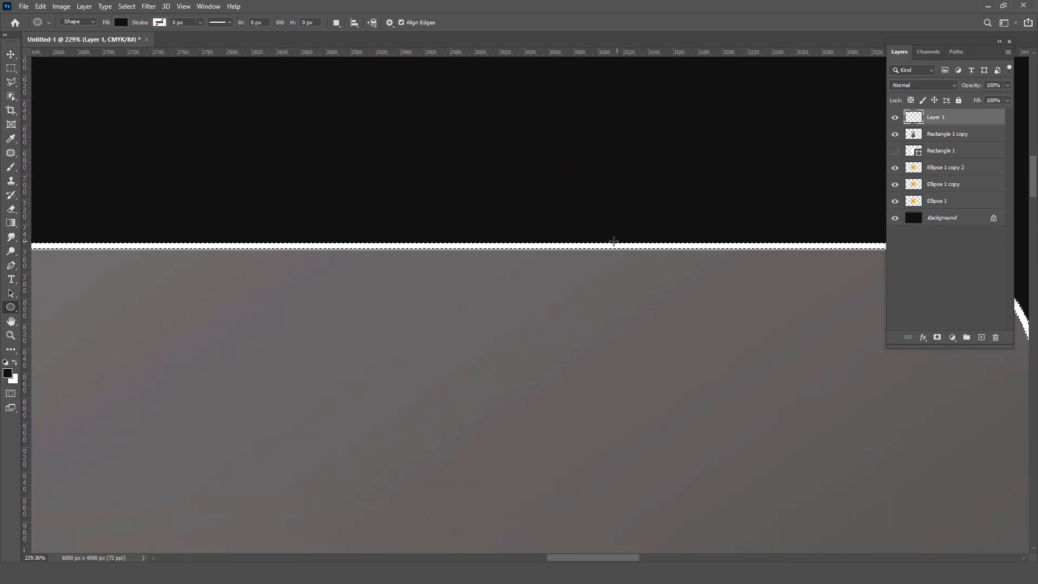
With the Polygonal Lasso, start adding to the selection by tracing inside the white border along the top edge and around the top-right corner.
left_click(11, 81)
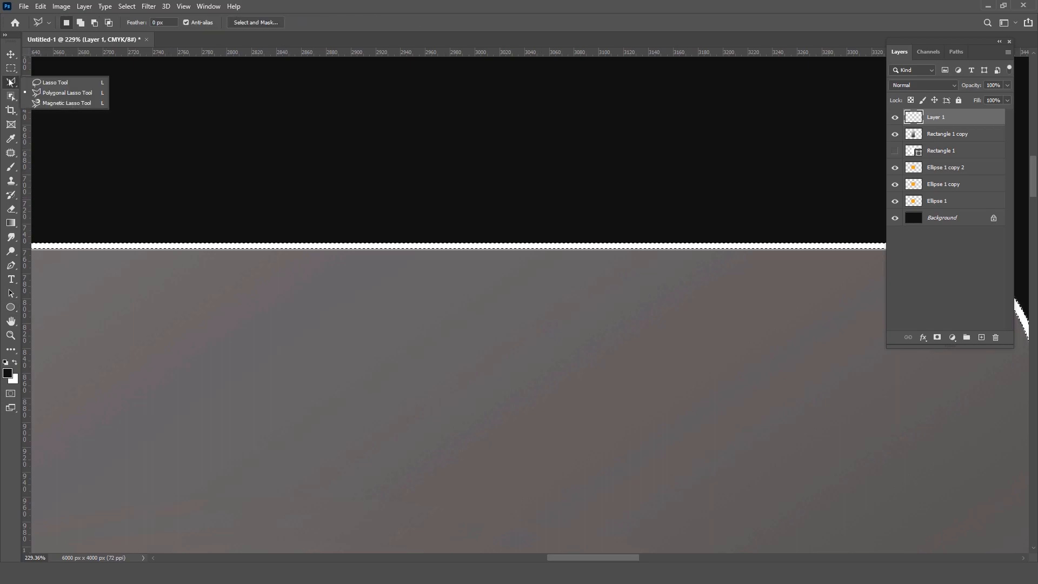
left_click(74, 98)
mouse_move(150, 250)
left_mouse_down()
mouse_move(451, 256)
mouse_move(502, 245)
left_mouse_up()
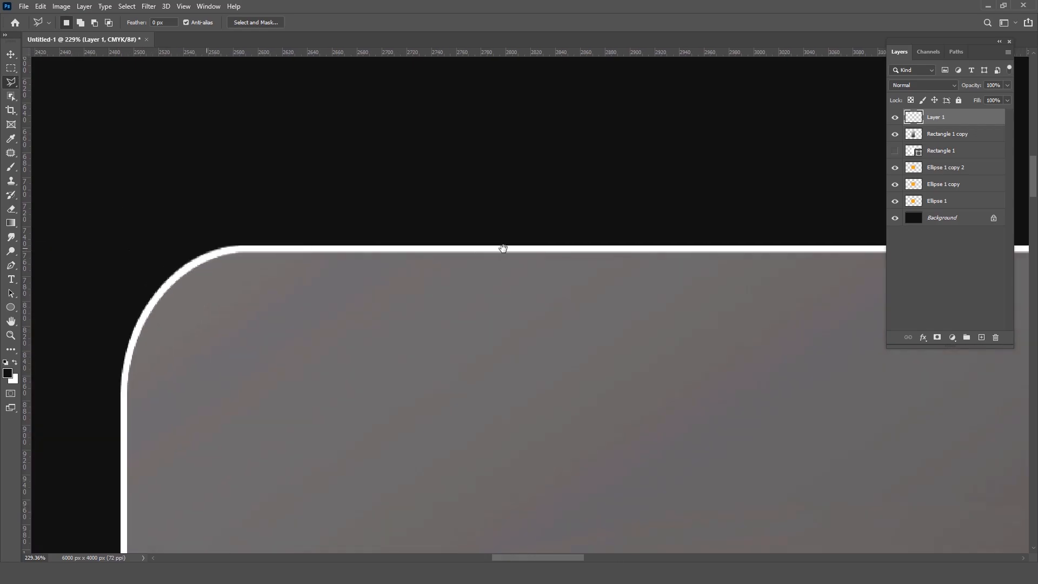
left_click(290, 248, "shift")
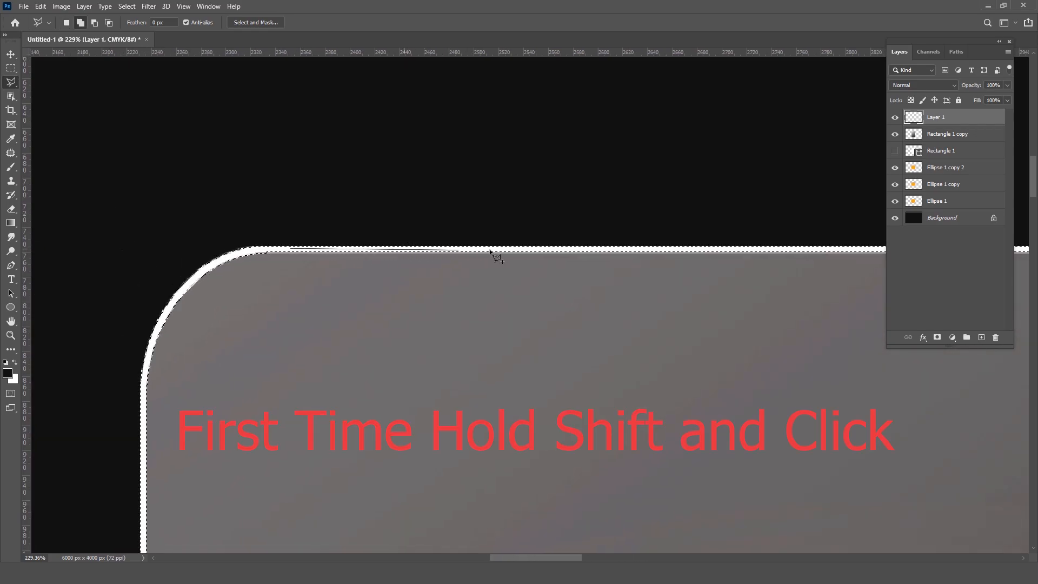
left_click_drag(599, 250, 283, 259)
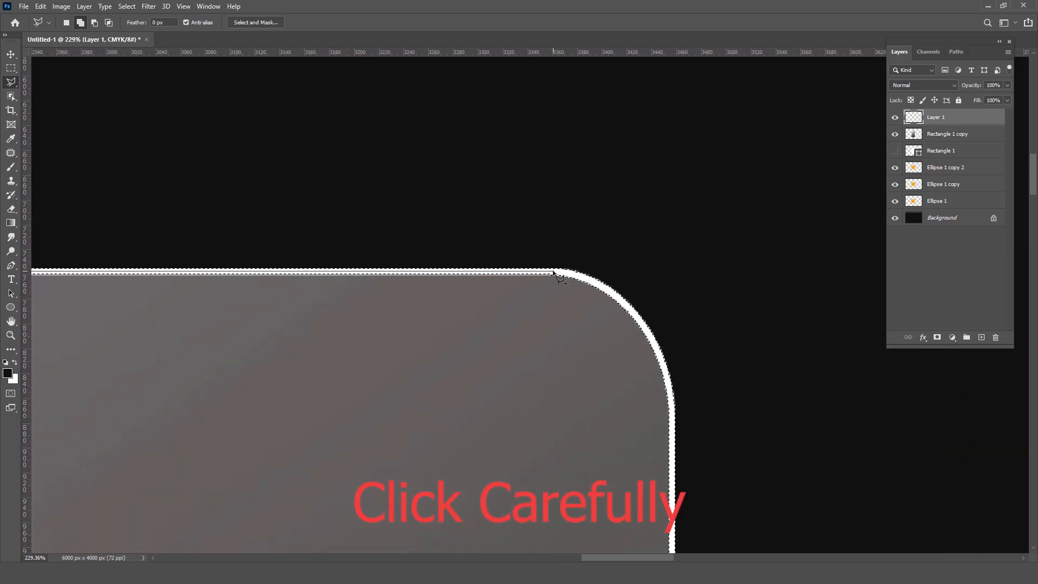
left_click_drag(564, 274, 607, 281)
left_click(608, 282, "ctrl")
left_click_drag(656, 308, 585, 274)
left_click(575, 256)
left_click(612, 281)
left_click(644, 317)
left_click_drag(643, 317, 627, 241)
left_click(648, 281)
left_click(657, 306)
left_click(664, 341)
left_click_drag(663, 343, 666, 273)
left_click(665, 349)
Continue the lasso outline down the border's right side and around the card's bottom-right corner.
mouse_move(667, 351)
left_mouse_down()
mouse_move(661, 328)
mouse_move(584, 345)
left_mouse_up()
left_click(661, 328, "alt")
left_click_drag(593, 502, 618, 316)
left_click(620, 319, "alt")
left_click_drag(615, 381, 615, 97)
left_click_drag(594, 527, 621, 60)
mouse_move(648, 540)
left_mouse_down()
mouse_move(643, 345)
mouse_move(700, 299)
mouse_move(762, 339)
mouse_move(663, 341)
left_mouse_up()
left_click(715, 340, "ctrl")
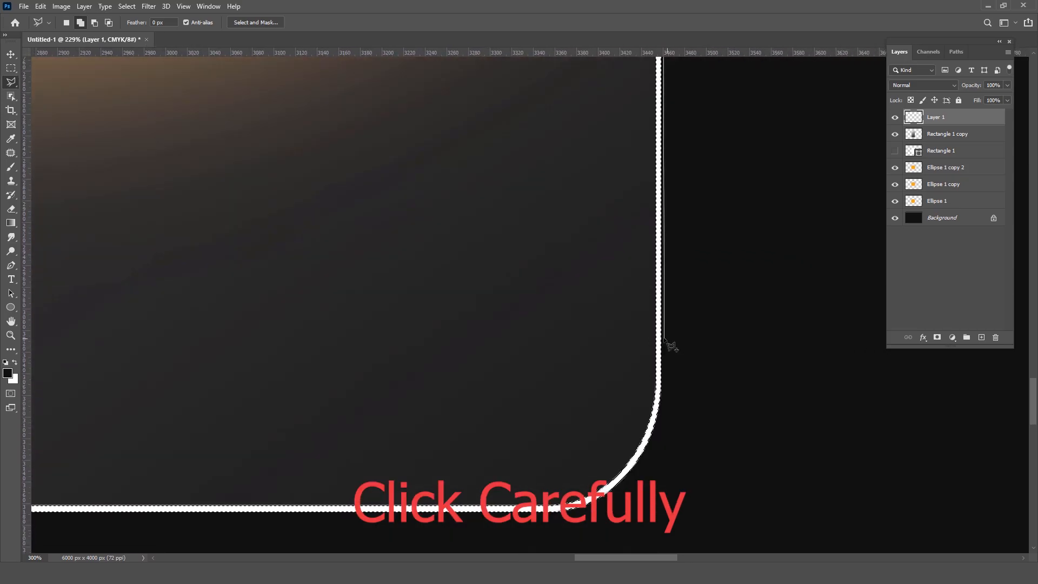
left_click(659, 342, "ctrl")
left_click_drag(659, 389, 660, 351)
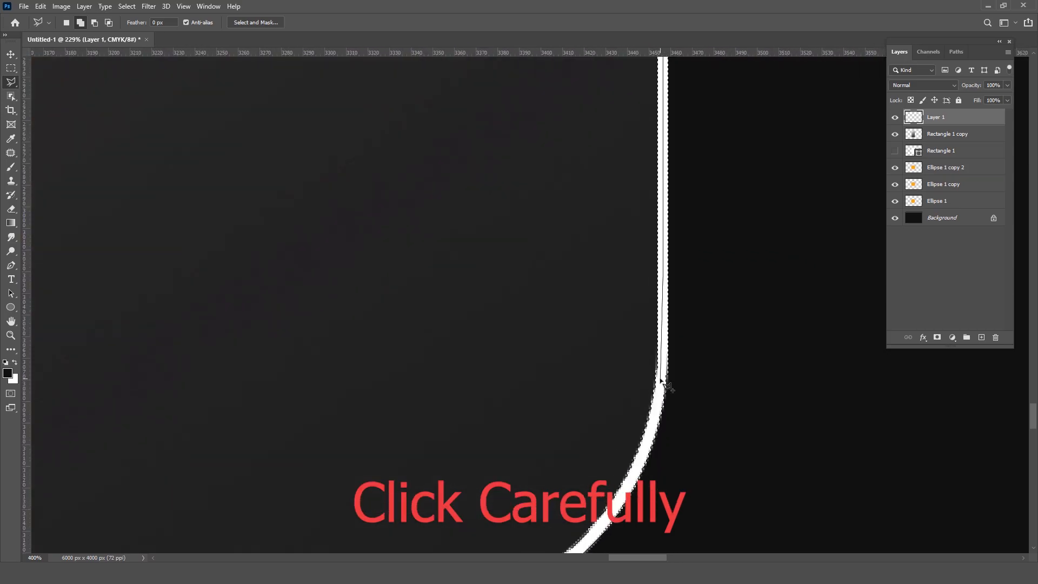
left_click_drag(649, 429, 705, 328)
left_click(708, 328)
left_click(619, 451)
left_click_drag(617, 433, 700, 349)
left_click(600, 414)
Continue the lasso outline along the border's bottom edge and around the card's bottom-left corner.
left_click_drag(600, 415, 901, 415)
left_click(403, 414)
left_click_drag(402, 414, 984, 375)
left_click(455, 370, "alt")
left_click(455, 370, "alt")
mouse_move(346, 374)
left_mouse_down()
mouse_move(438, 410)
mouse_move(382, 361)
mouse_move(336, 380)
left_mouse_up()
left_click(419, 364)
left_click(380, 360)
left_click(380, 360, "ctrl")
left_click(292, 368)
left_click(235, 314)
left_click(213, 268)
left_click(200, 204)
Trace up the border's left side and around the top-left corner, closing the lasso outline so the whole card is selected.
left_click_drag(202, 204, 184, 322)
left_click(183, 260)
left_click(183, 259, "alt")
left_click_drag(199, 135, 368, 406)
left_click_drag(346, 135, 315, 317)
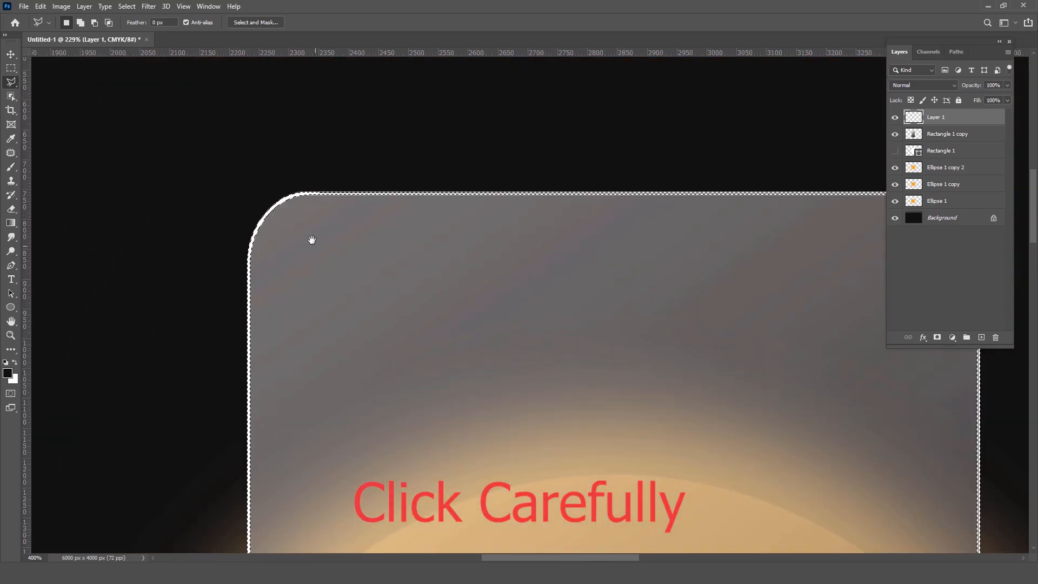
left_click(315, 317, "ctrl")
left_click(294, 236, "ctrl")
left_click_drag(294, 236, 394, 260)
left_click(247, 250)
left_click(250, 188)
left_click_drag(249, 188, 227, 284)
left_click(246, 223)
left_click(274, 180)
left_click(310, 150)
left_click(341, 133)
left_click(368, 125)
left_click(388, 123)
left_click(423, 128)
Invert the card selection and delete the area outside the card from the Ellipse 1 copy 2 layer.
left_click_drag(613, 183, 123, 201)
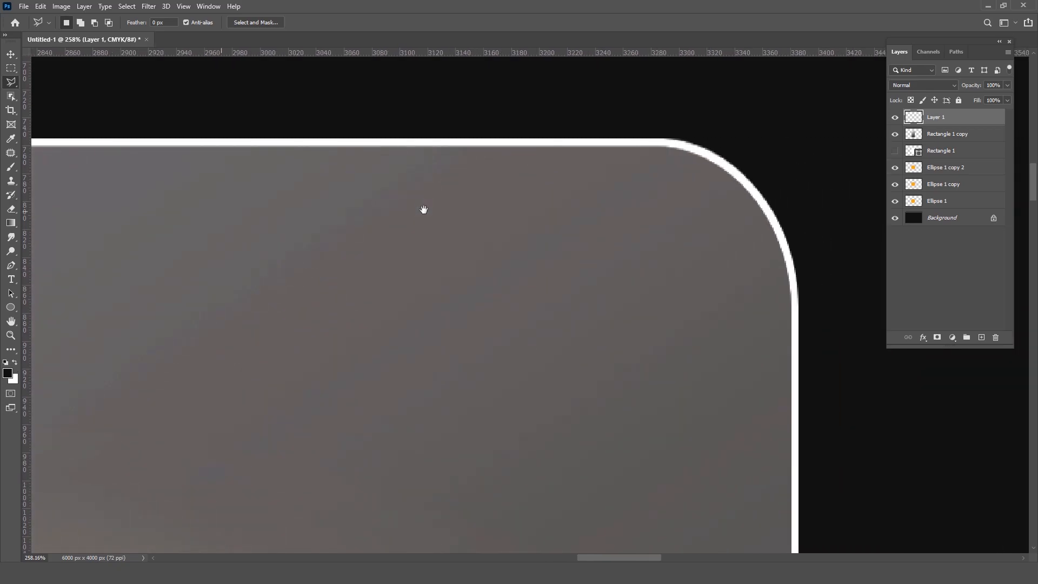
left_click_drag(725, 368, 712, 175)
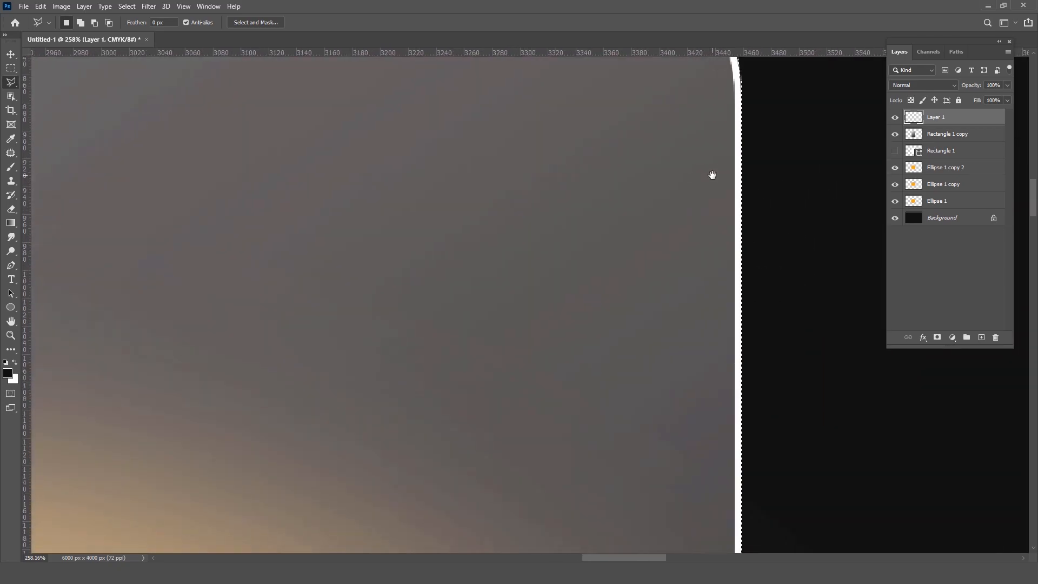
scroll(722, 382, "down", 10)
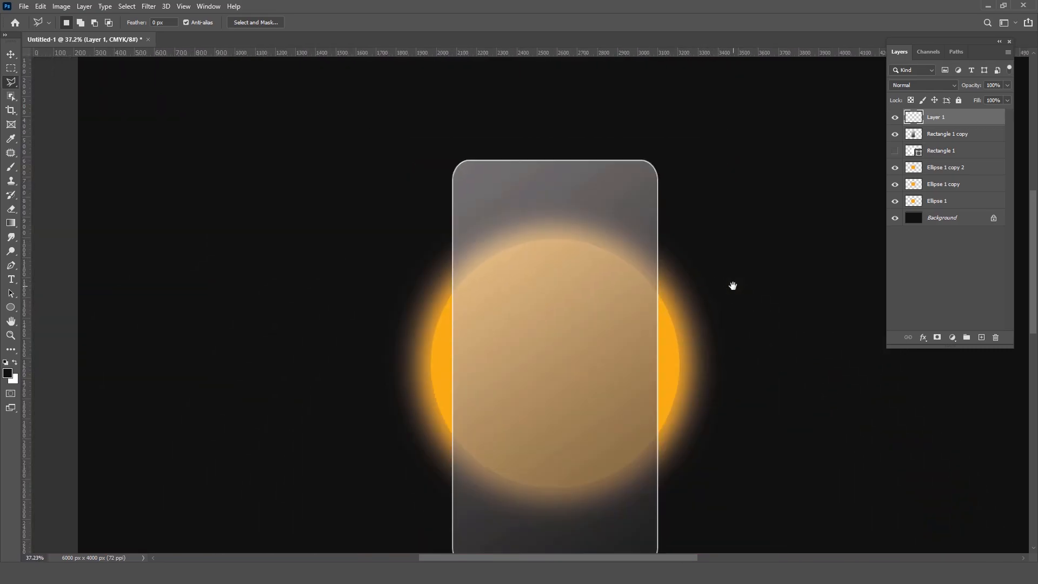
key("ctrl+0")
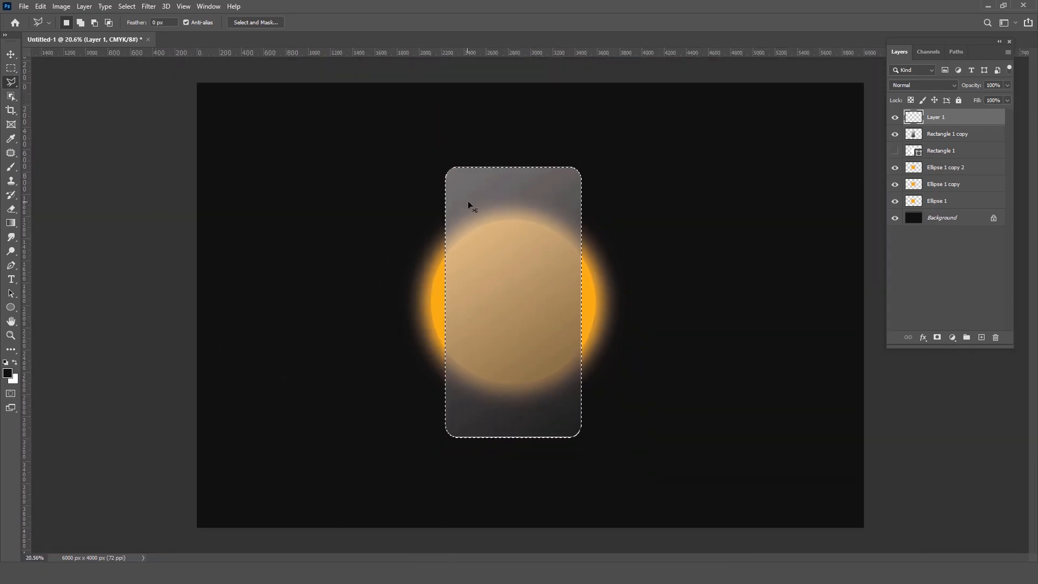
key("shift+ctrl+i")
left_click_drag(579, 282, 699, 267)
left_click(957, 170)
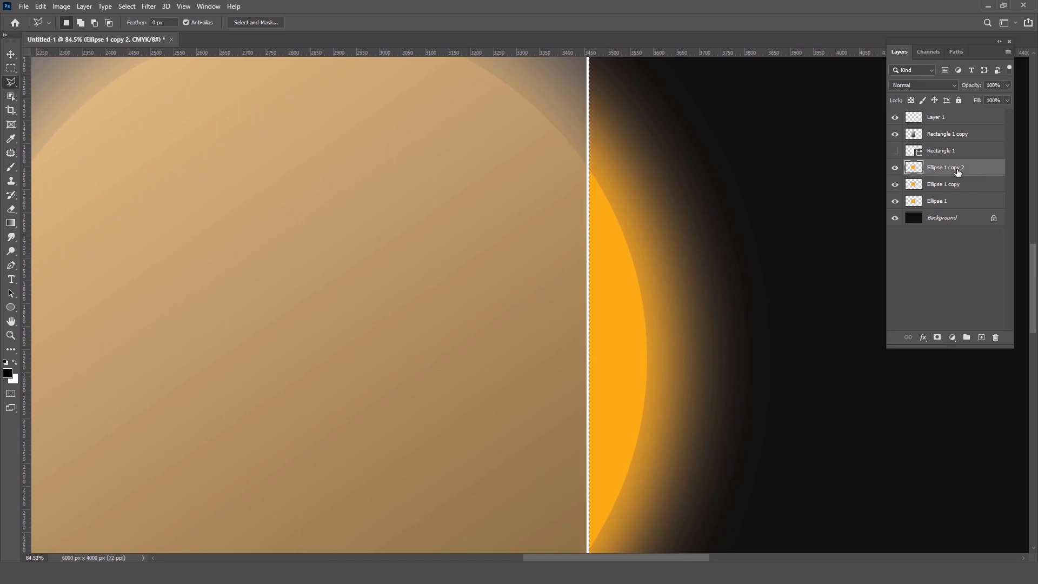
key("Delete")
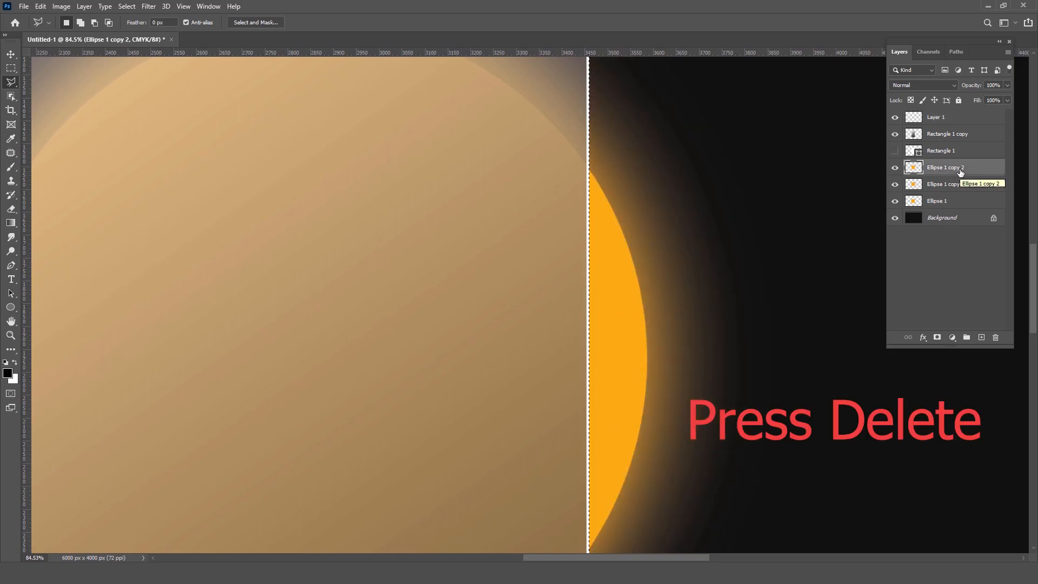
Delete the area outside the card from Ellipse 1 copy, then clear the selection with Ellipse 1 active.
scroll(685, 259, "down", 5)
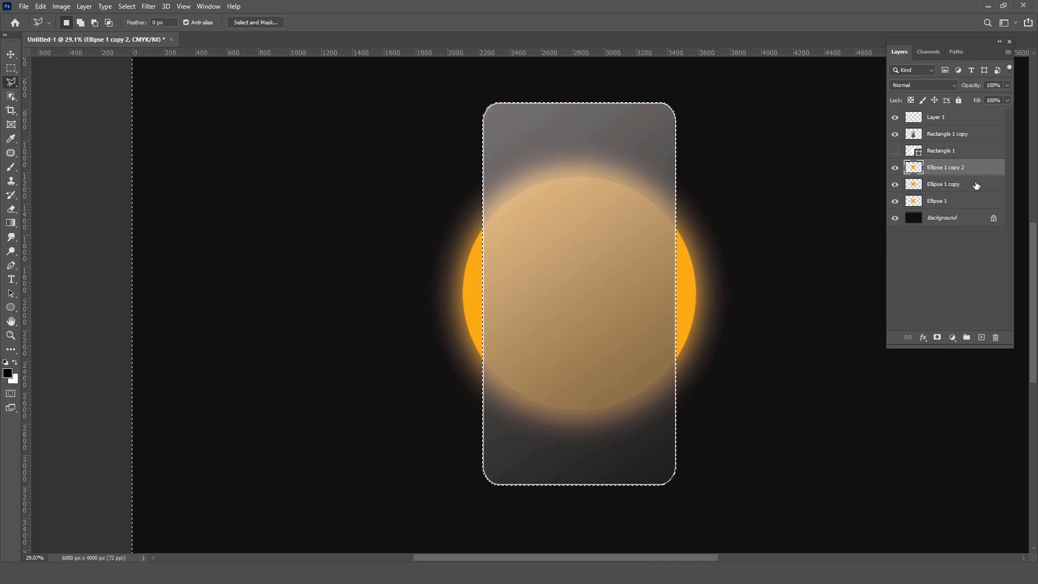
left_click(972, 187)
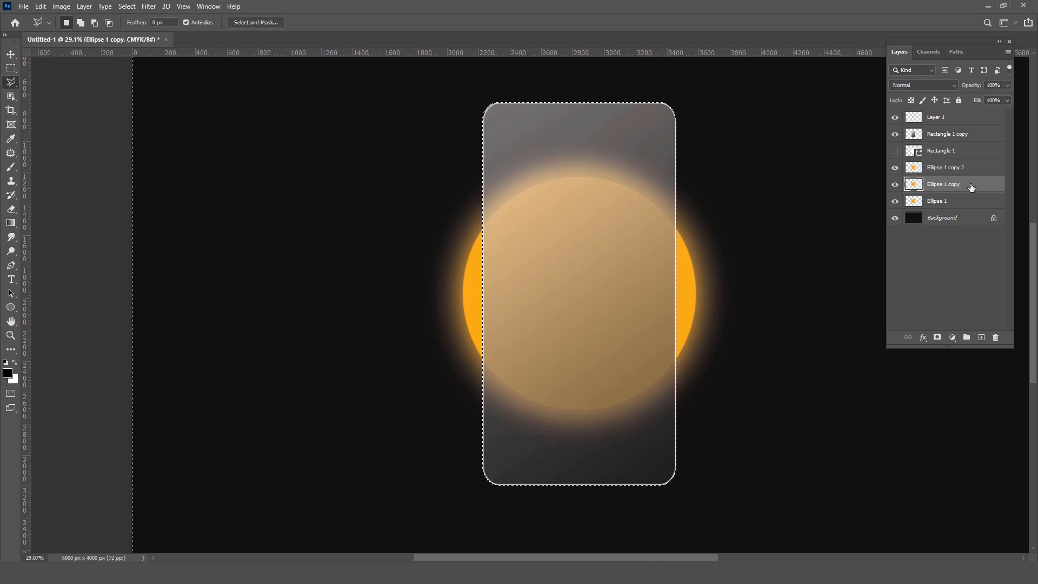
key("Delete")
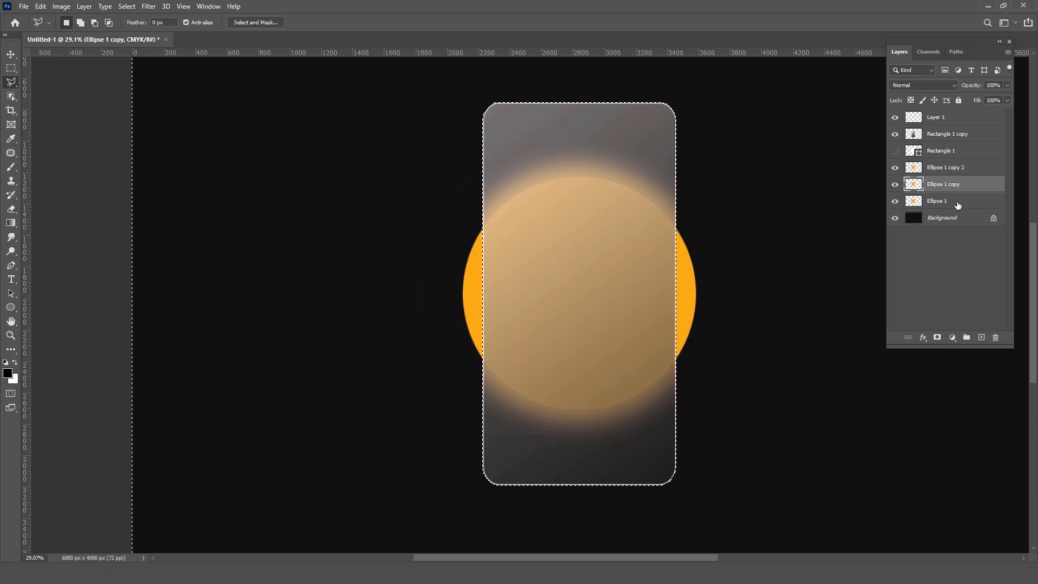
left_click(957, 203)
key("ctrl+d")
scroll(711, 280, "up", 5)
scroll(727, 284, "down", 5)
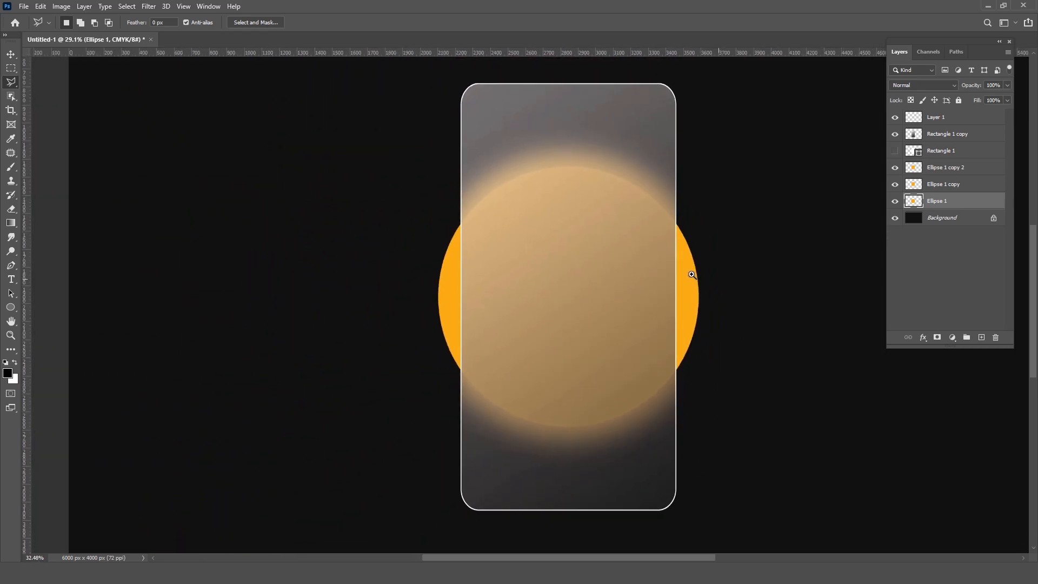
scroll(692, 275, "down", 1)
scroll(692, 297, "down", 2)
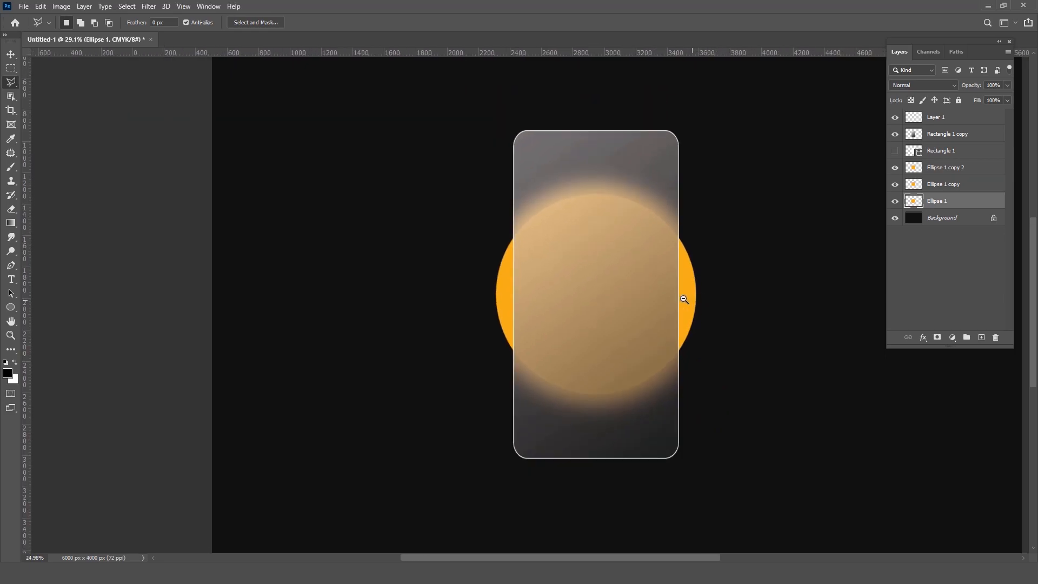
scroll(577, 300, "down", 1)
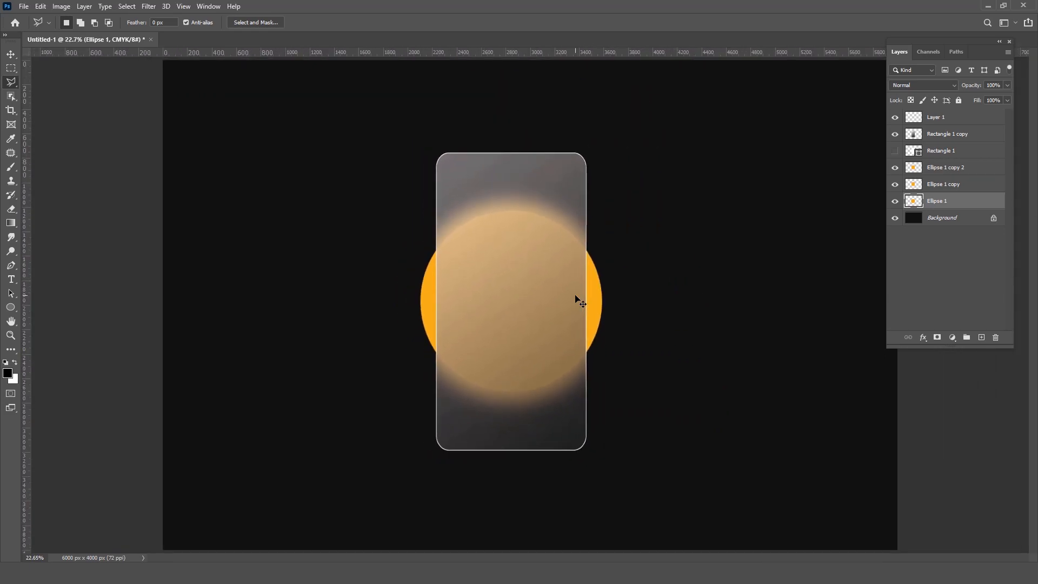
Add a Solid Color fill layer directly above Background in blue #0c36d0.
left_click(954, 225)
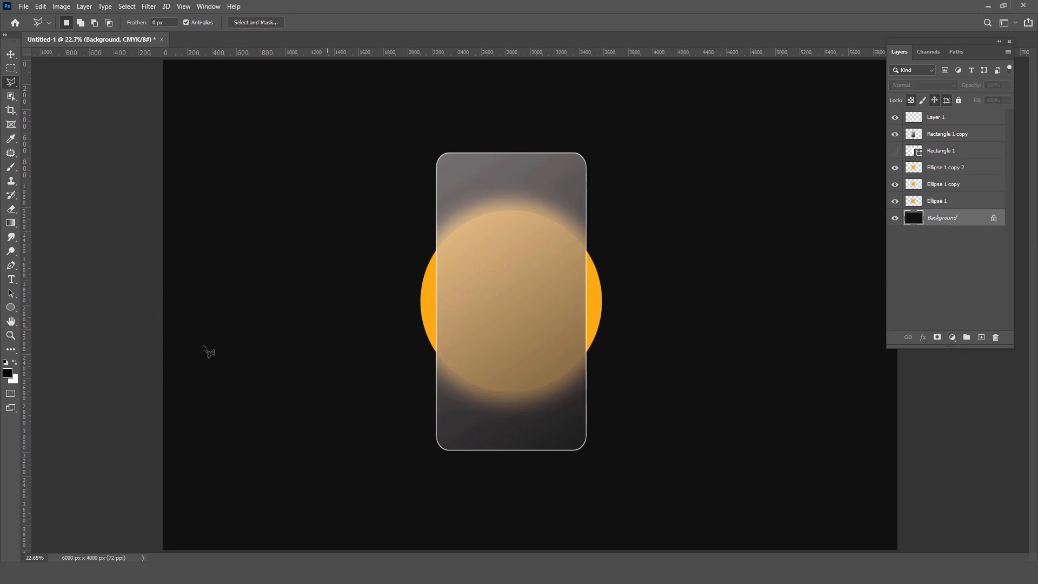
left_click(8, 375)
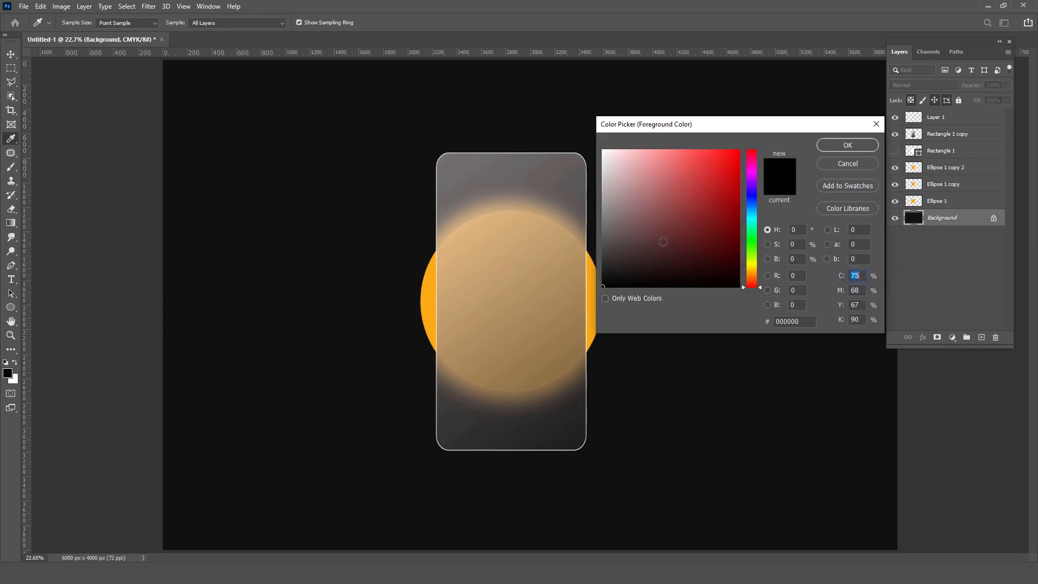
key("l")
left_click(874, 166)
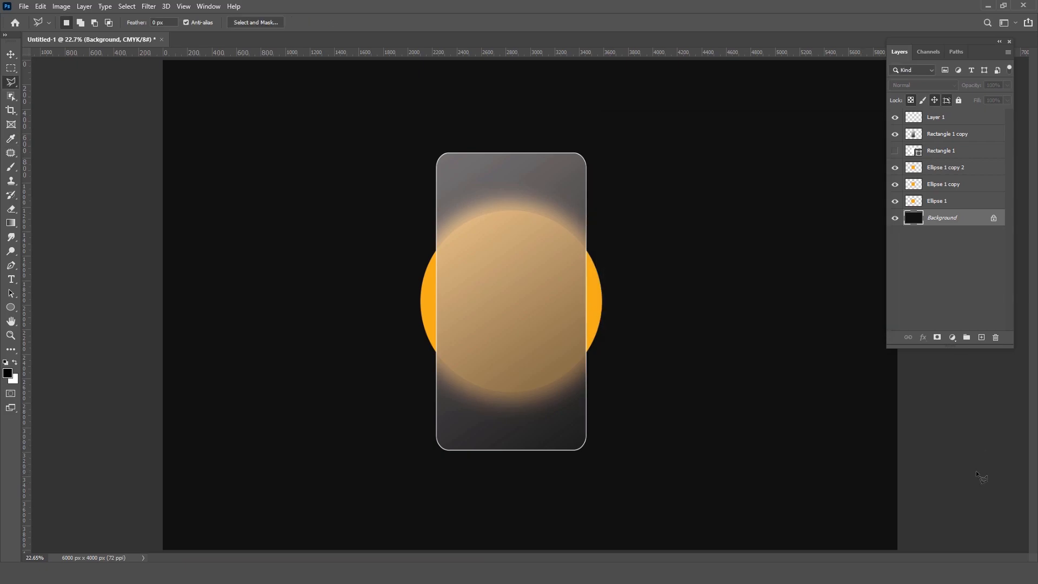
left_click(951, 337)
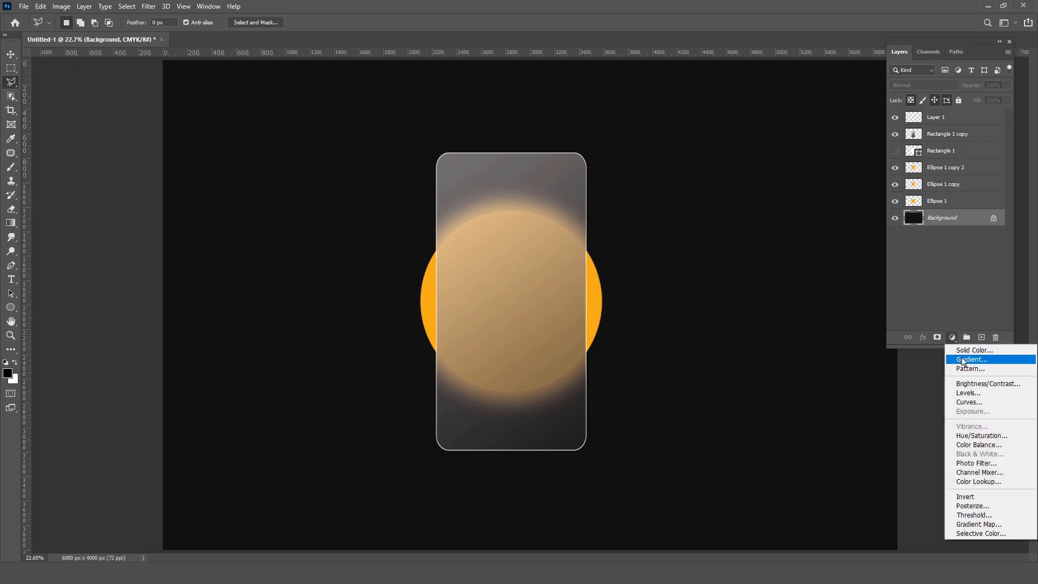
left_click(964, 351)
mouse_move(750, 278)
left_mouse_down()
mouse_move(751, 177)
mouse_move(692, 243)
mouse_move(721, 206)
mouse_move(751, 201)
mouse_move(737, 158)
mouse_move(733, 175)
left_mouse_up()
left_click(713, 179)
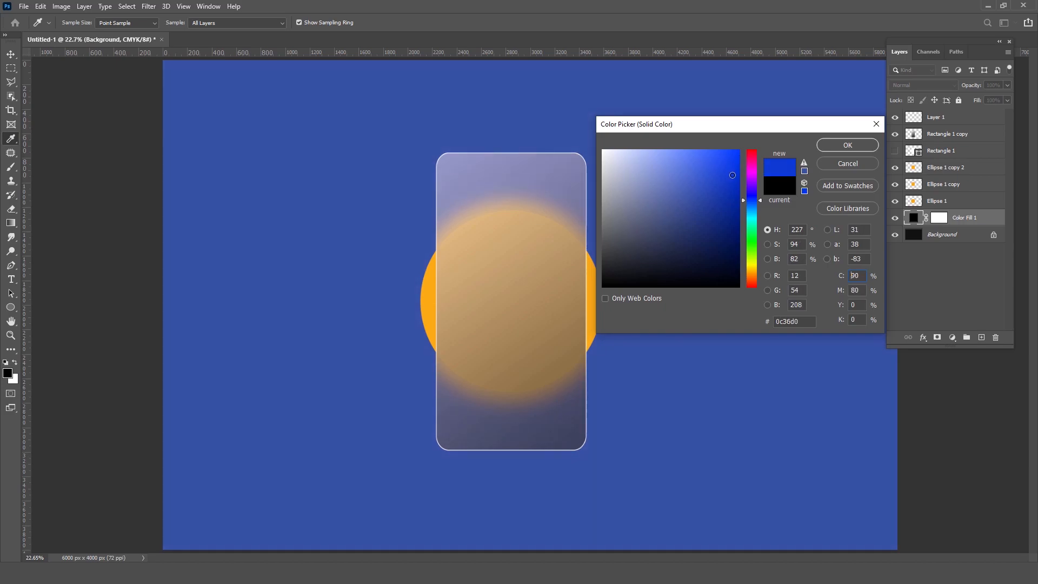
left_click(847, 146)
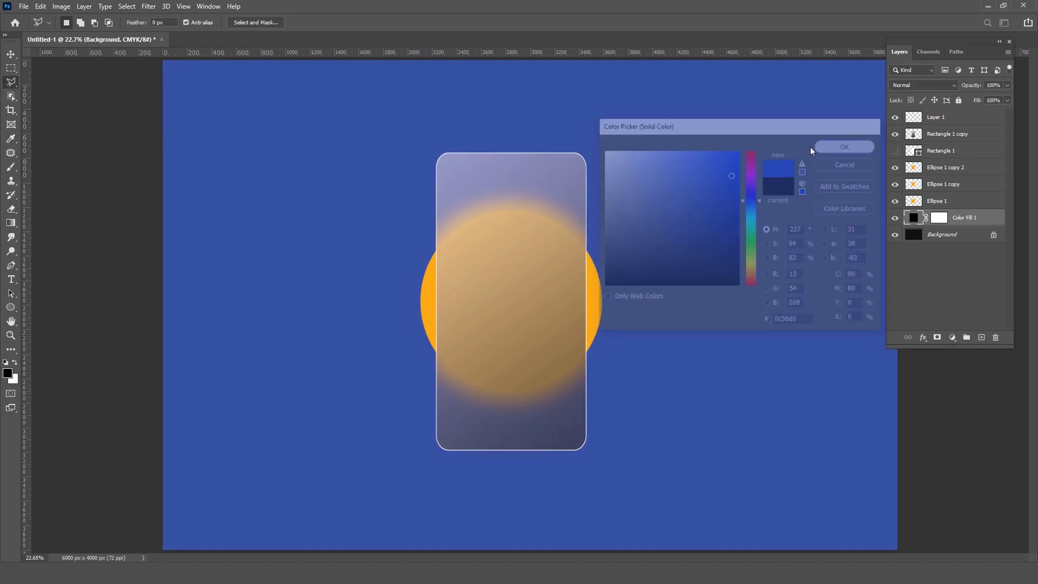
Erase the bottom edge of the white border on Layer 1 with a soft 177 px Eraser.
left_click(953, 123)
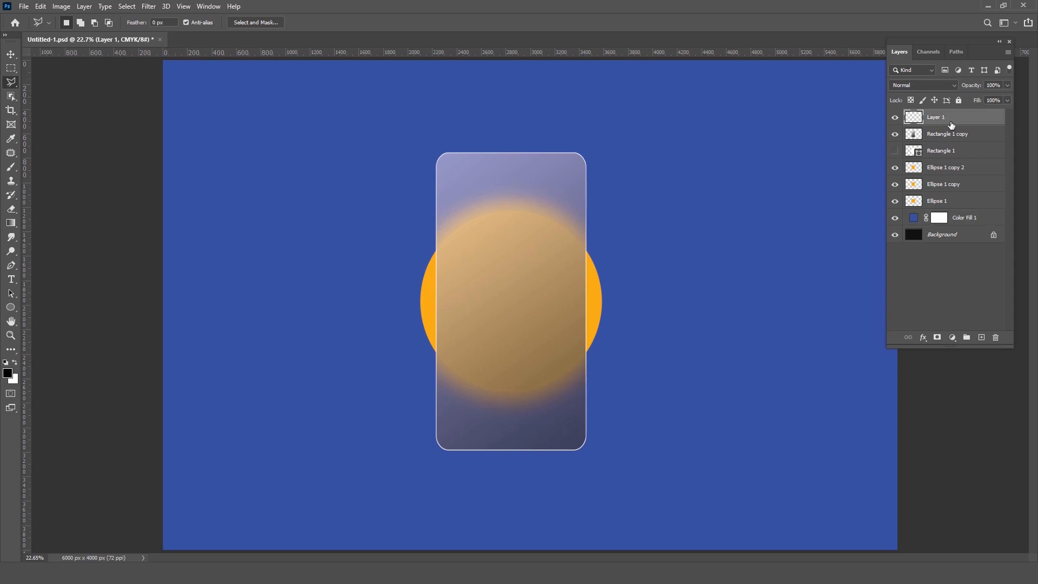
left_click(15, 214)
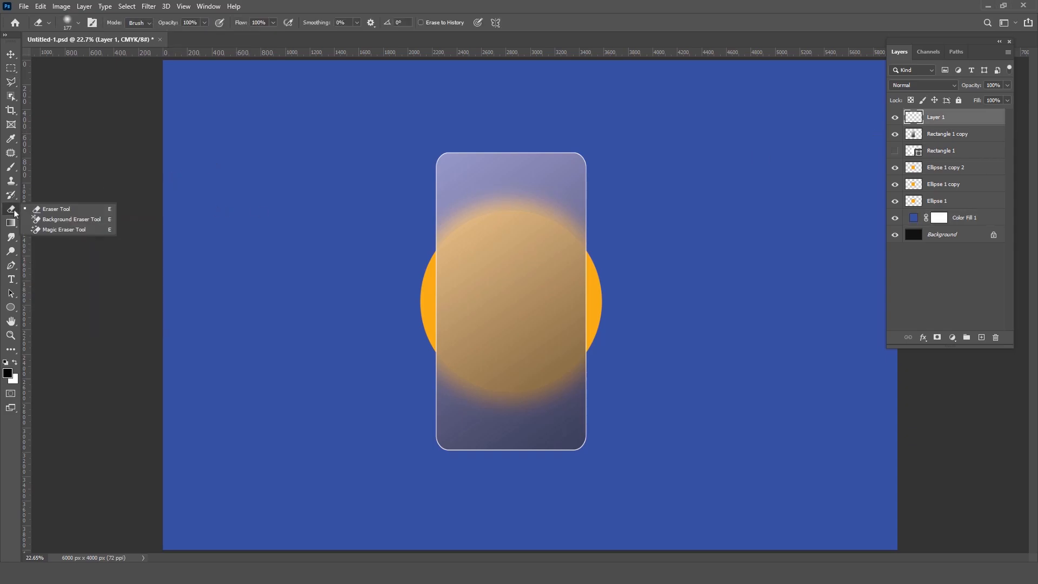
left_click(46, 209)
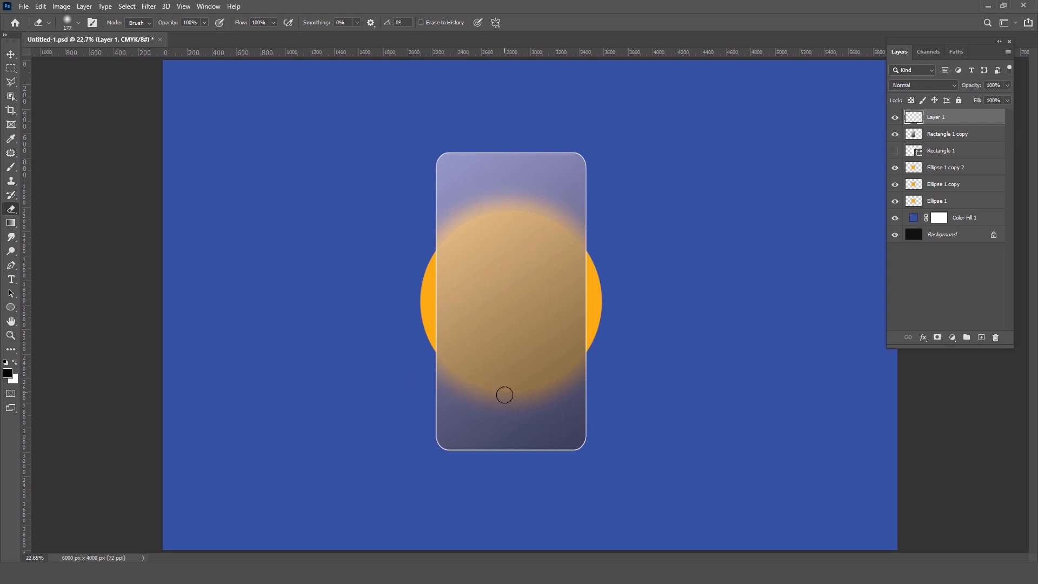
left_click_drag(439, 446, 586, 445)
left_click_drag(437, 435, 582, 435)
Try erasing the border's lower-right corner on Layer 1 with a larger soft eraser brush, and undo the stroke.
right_click(583, 431)
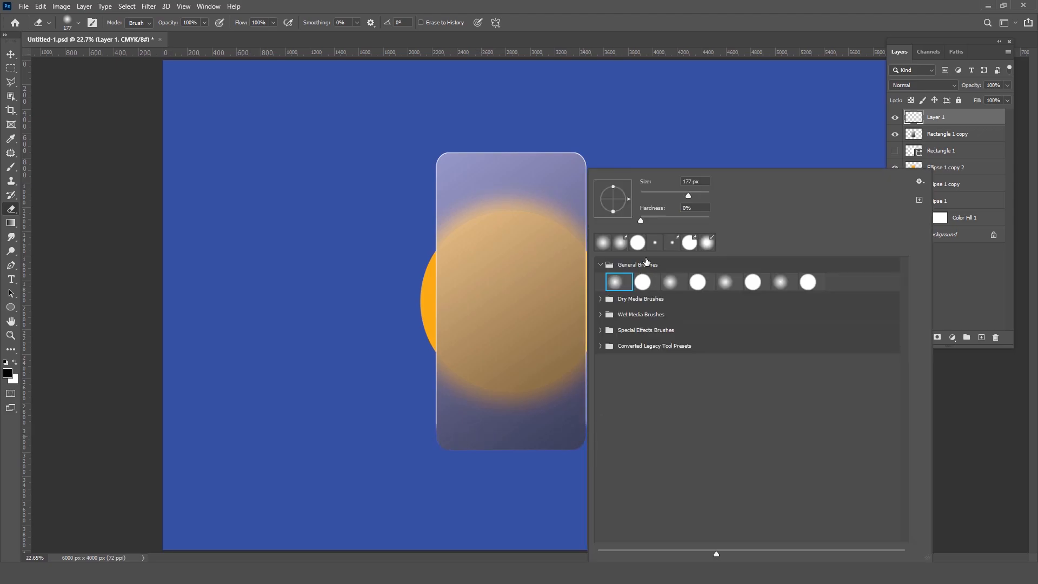
left_click(619, 288)
left_click(725, 128, "ctrl")
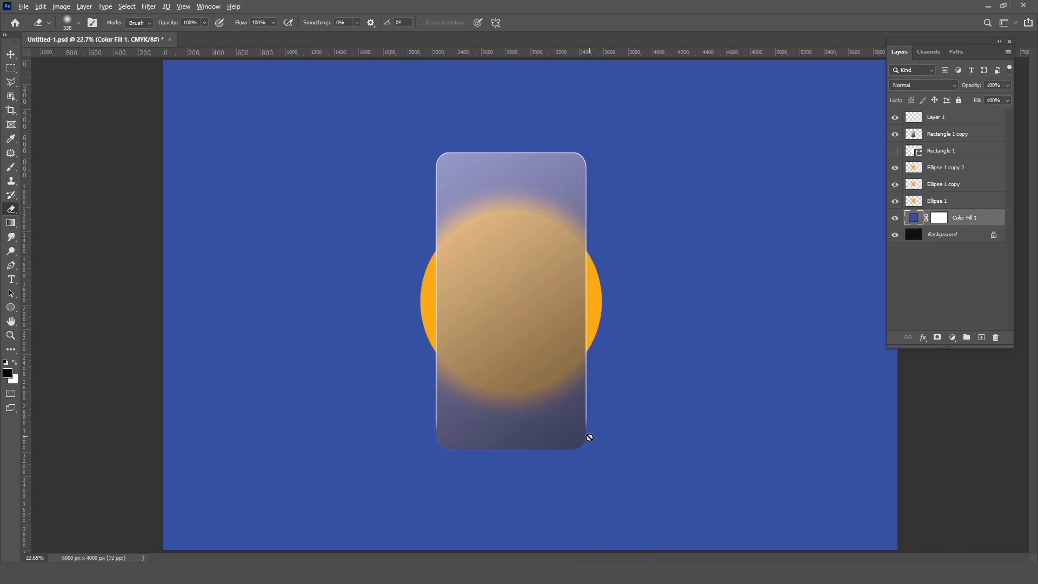
left_click(953, 123)
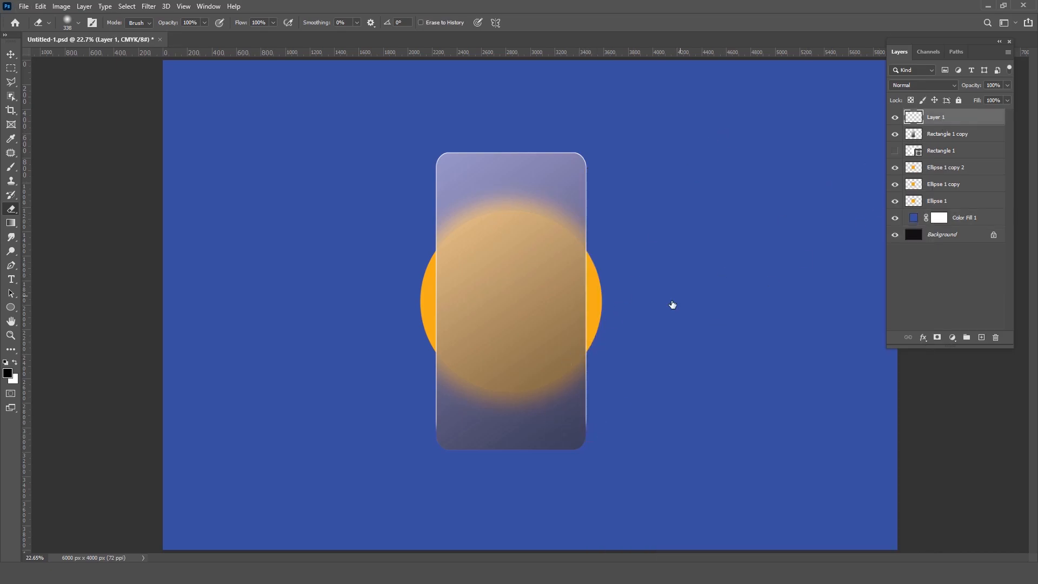
mouse_move(558, 426)
left_mouse_down()
mouse_move(579, 432)
mouse_move(590, 454)
mouse_move(578, 458)
left_mouse_up()
key("ctrl+z")
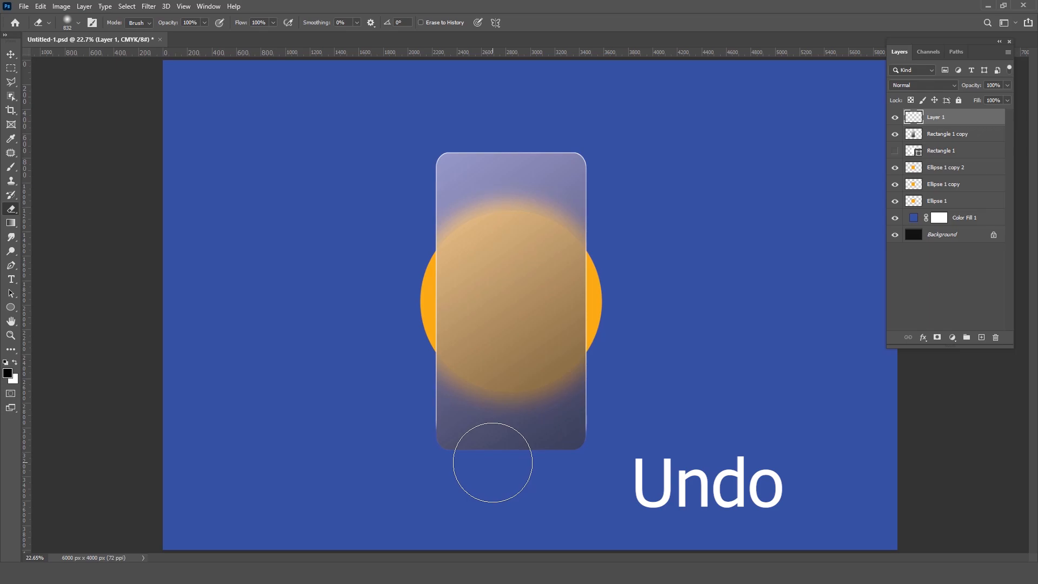
Fade the bottom end of the white border on Layer 1 with a large soft Eraser.
left_click_drag(477, 472, 493, 475)
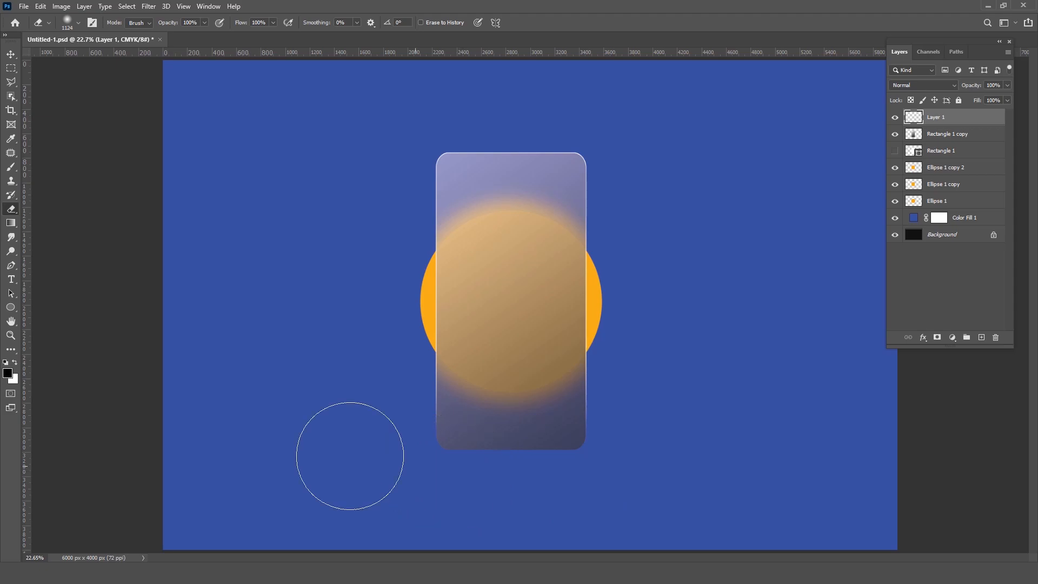
Draw a circular path about 456 px wide in the upper part of the card using the Ellipse tool in Path mode.
left_click(10, 307)
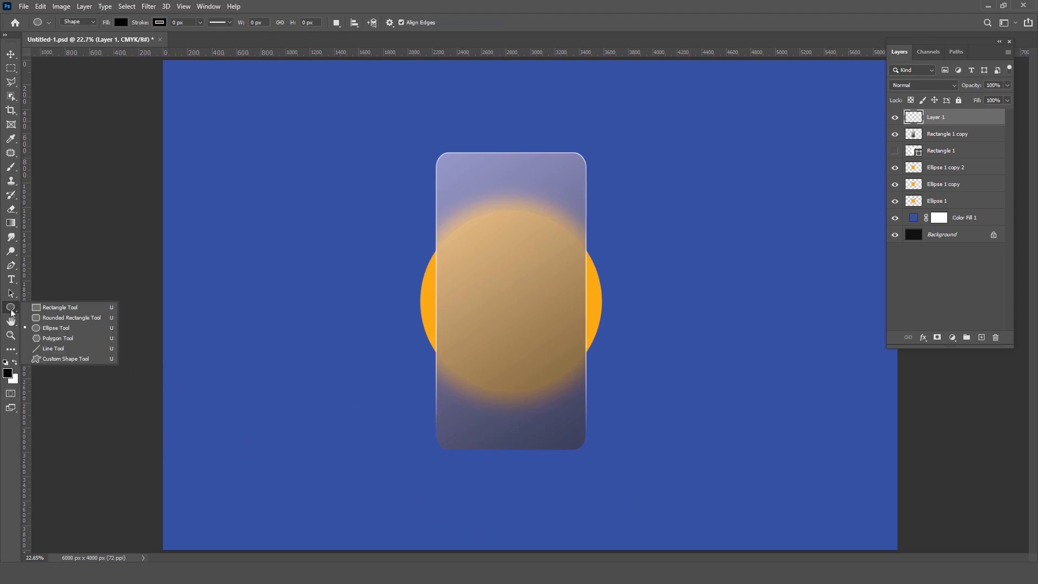
left_click(54, 329)
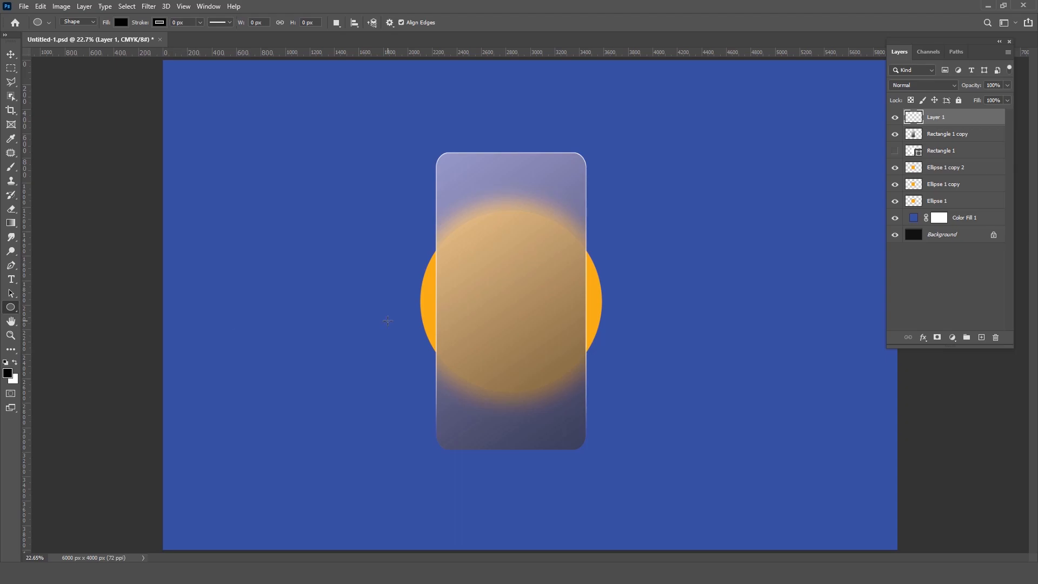
left_click(82, 23)
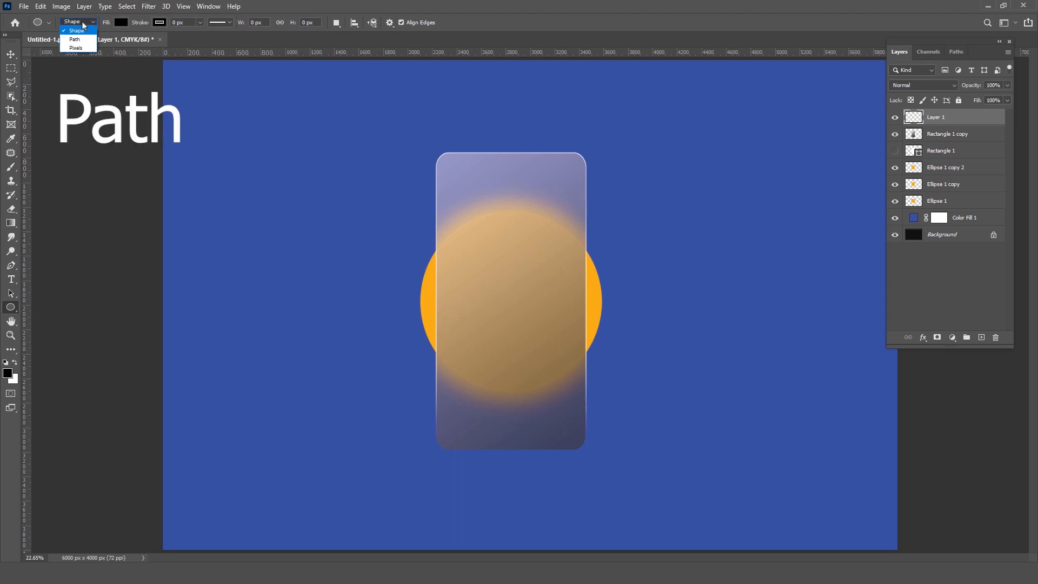
left_click(76, 40)
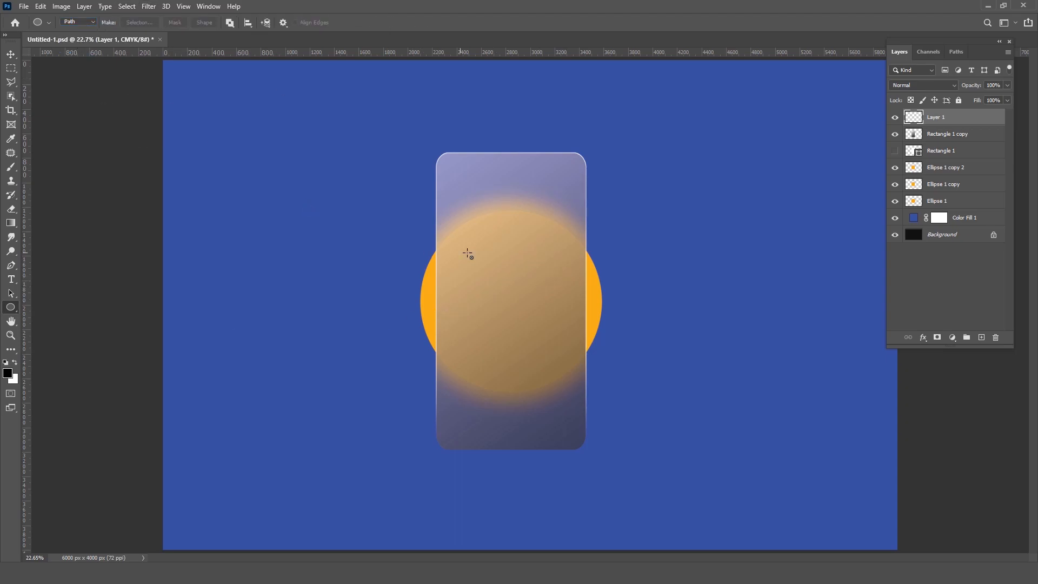
left_click_drag(490, 195, 528, 247)
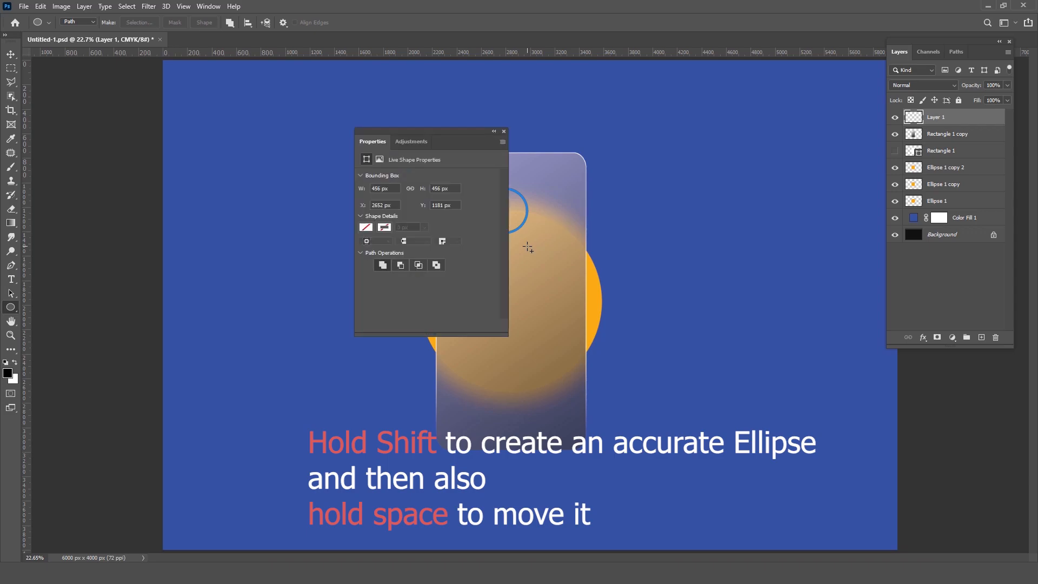
left_click(503, 131)
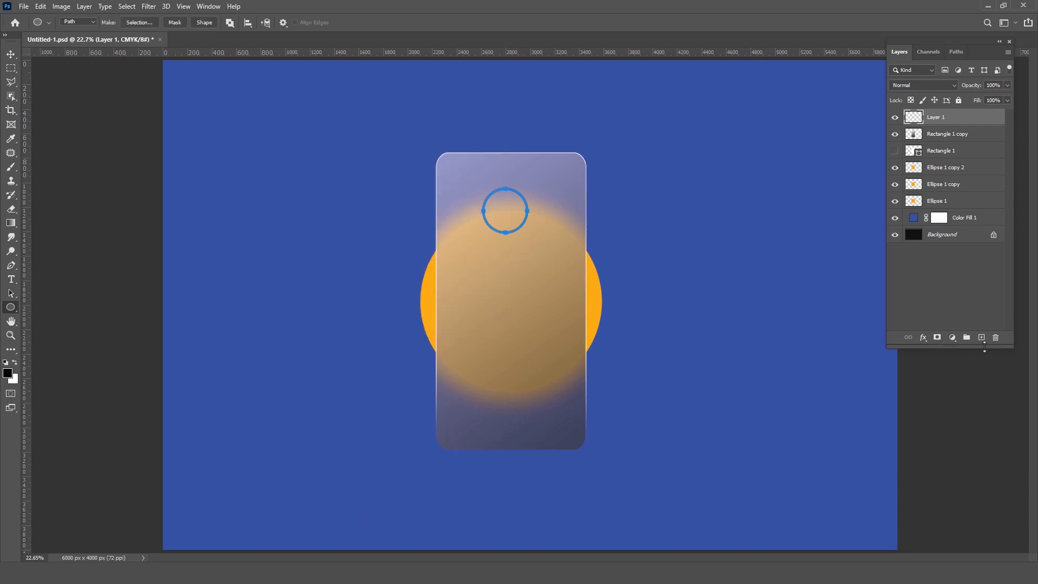
Add a new layer above Layer 1 and set the Brush size to 10 px.
left_click(981, 337)
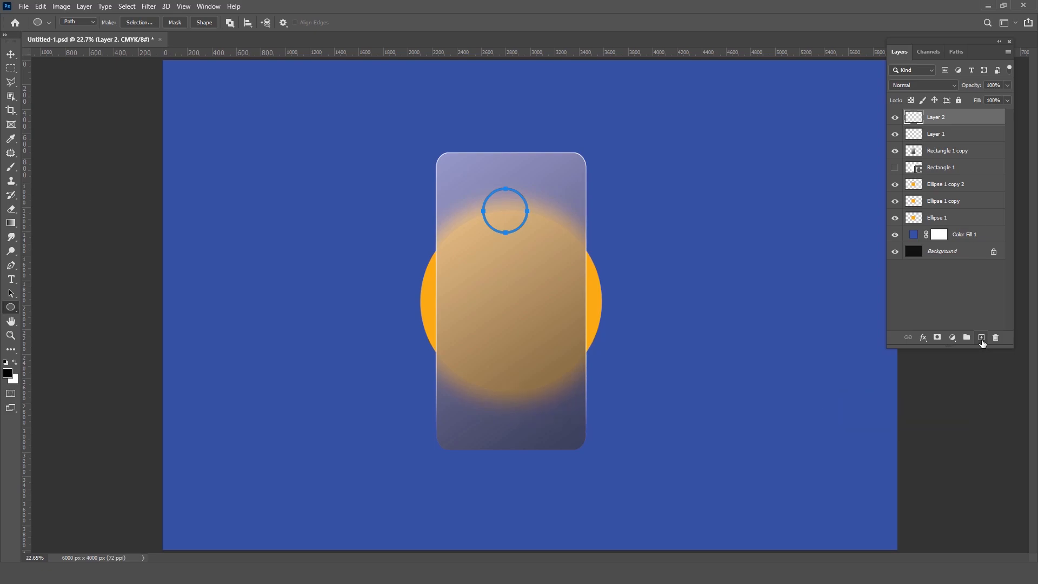
left_click(956, 52)
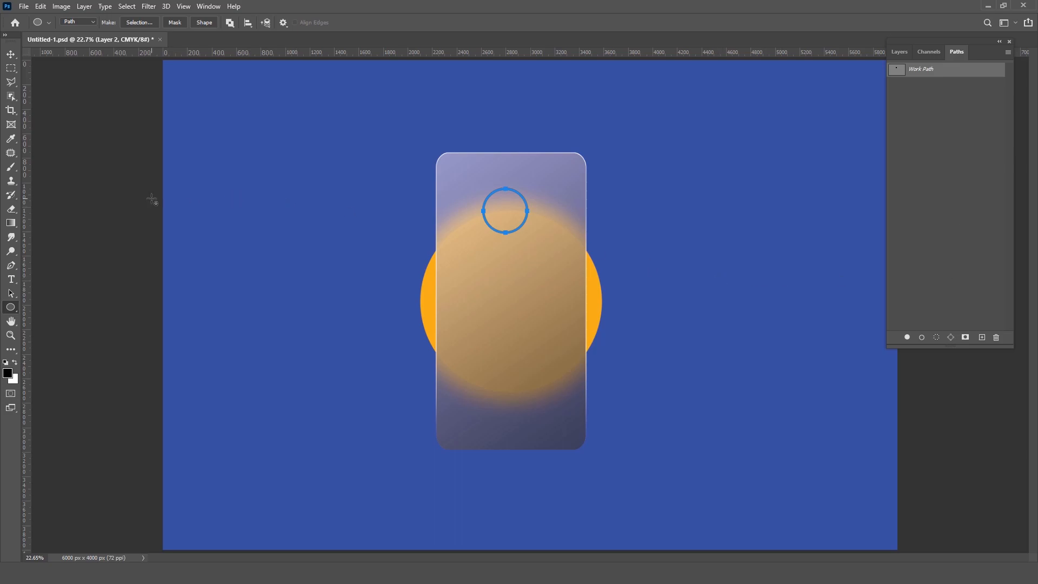
left_click(10, 171)
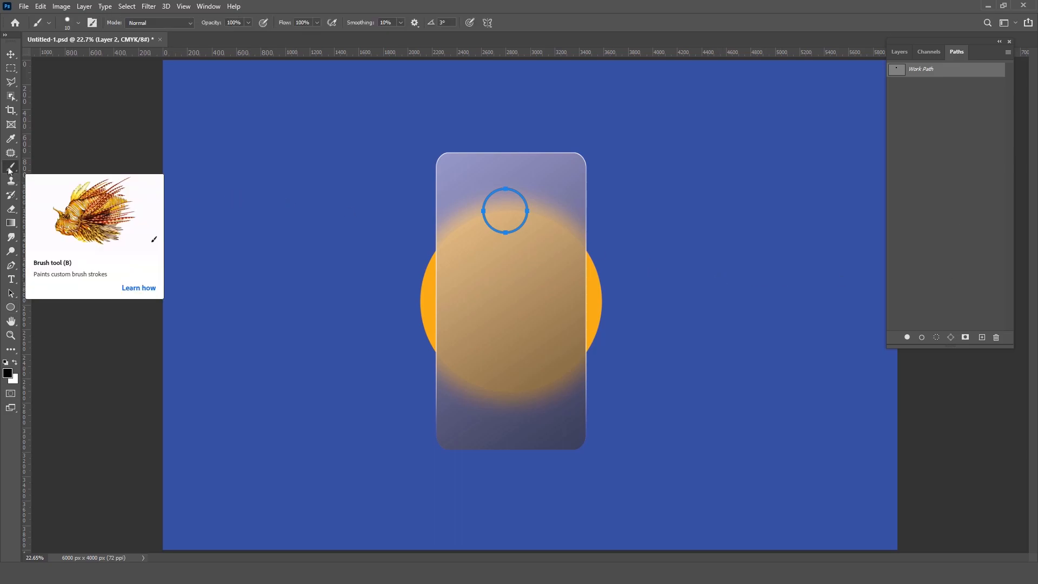
right_click(10, 171)
left_click(36, 168)
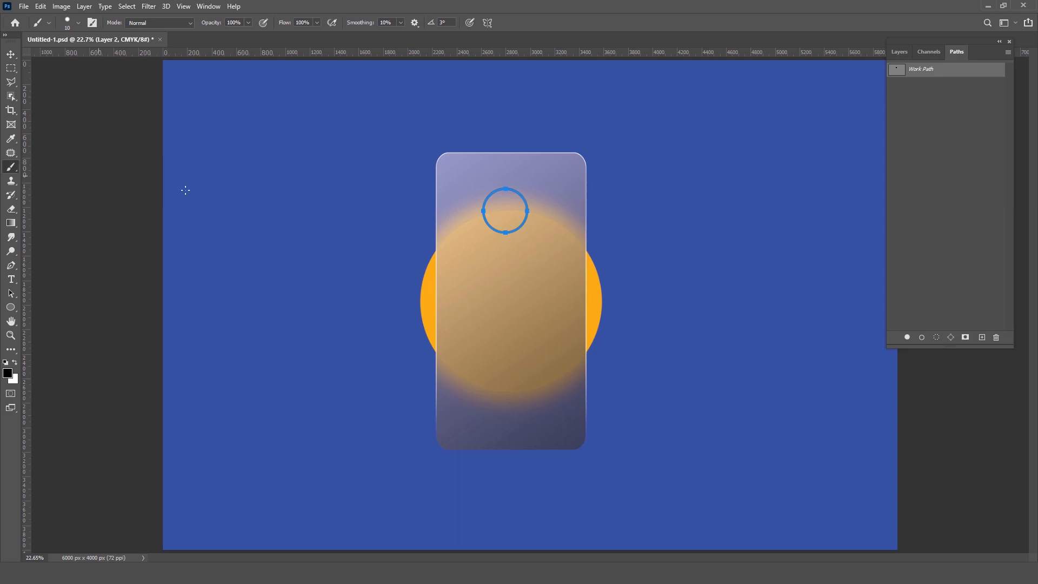
right_click(549, 277)
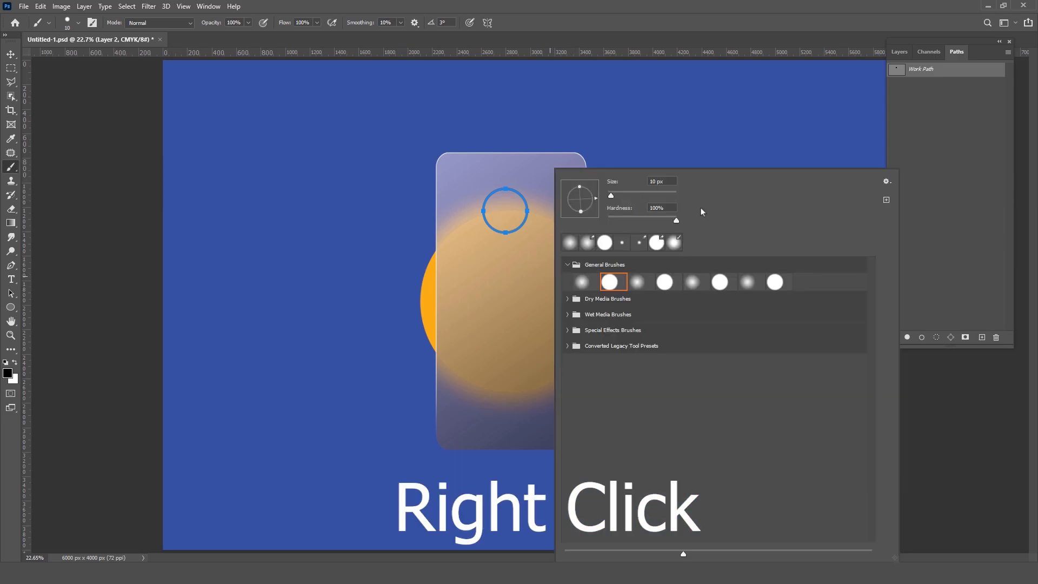
type("10")
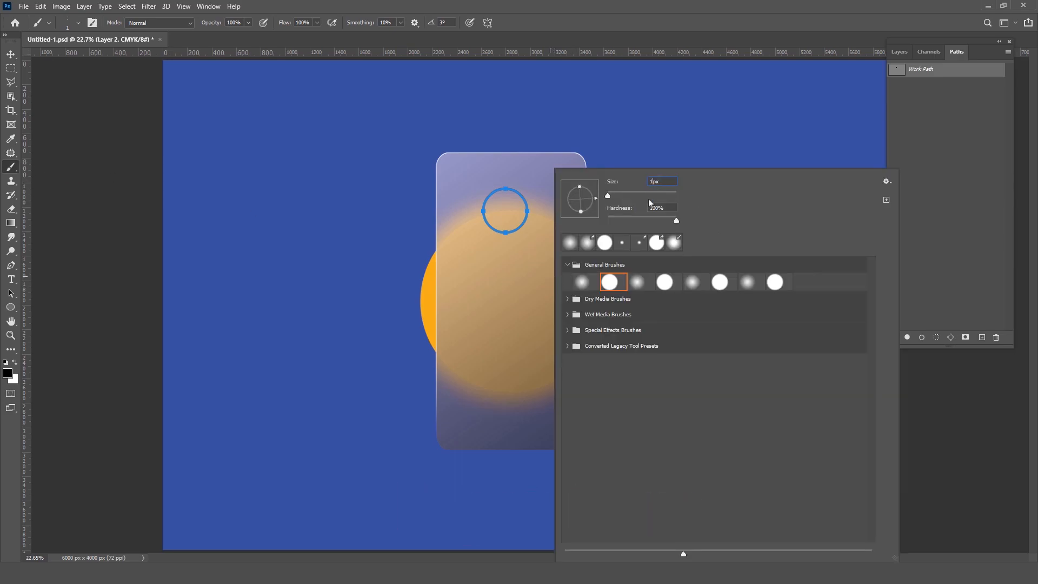
key("Tab")
key("Return")
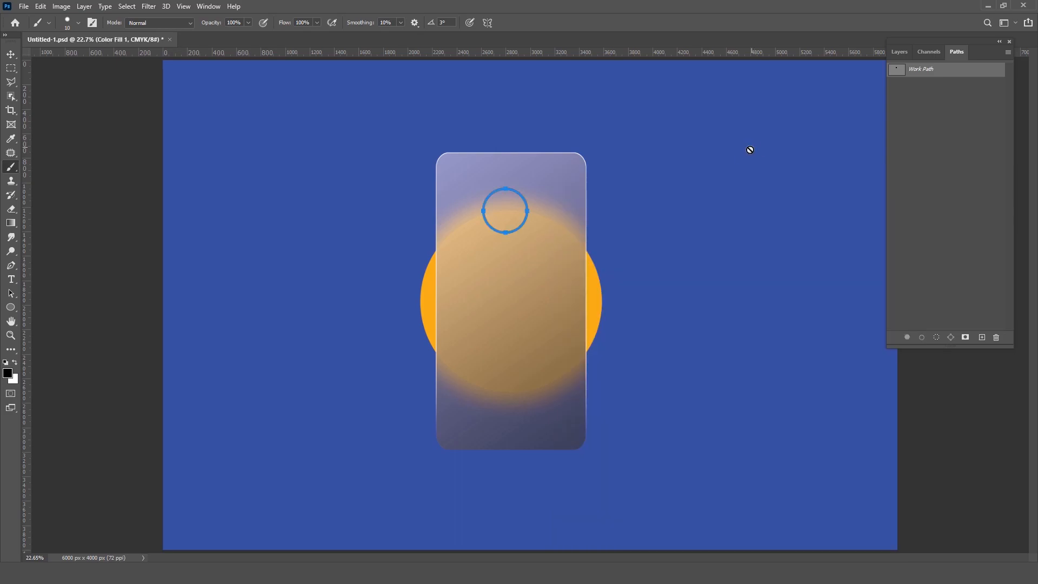
Save the work path as Path 1 and make Layer 2 the active layer.
left_click(923, 147)
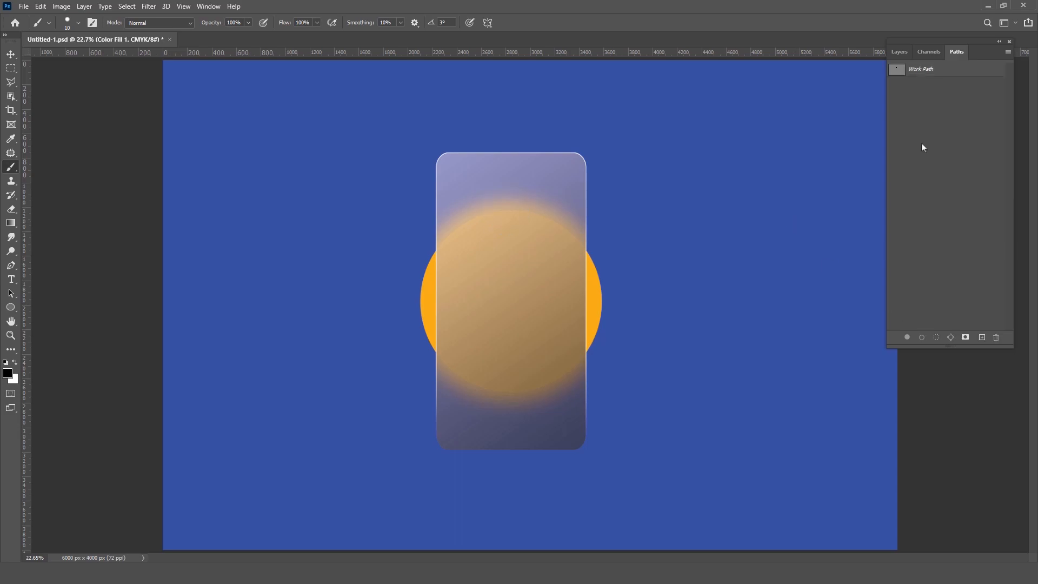
double_click(926, 75)
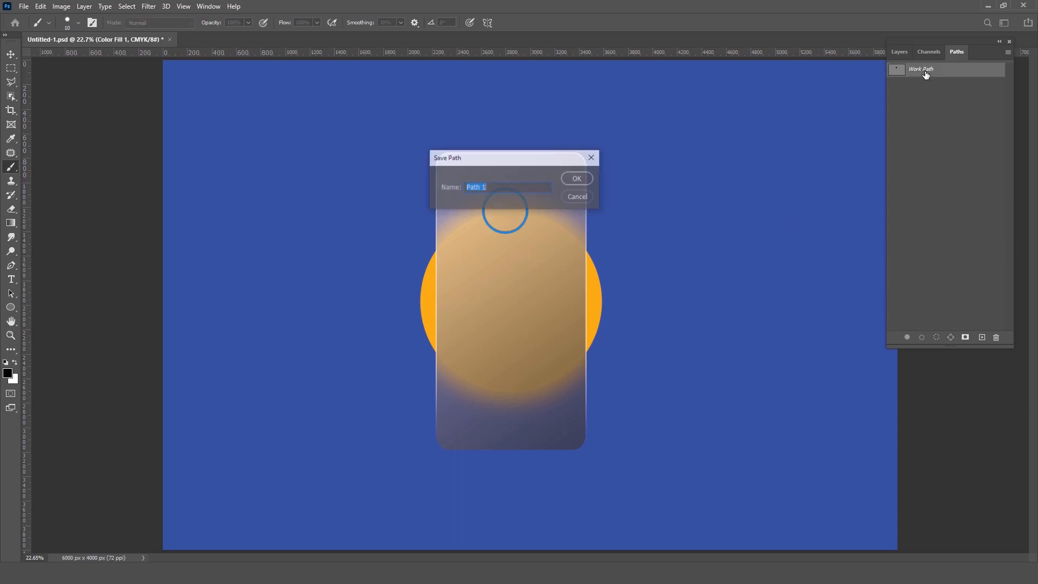
left_click(574, 178)
left_click(928, 244)
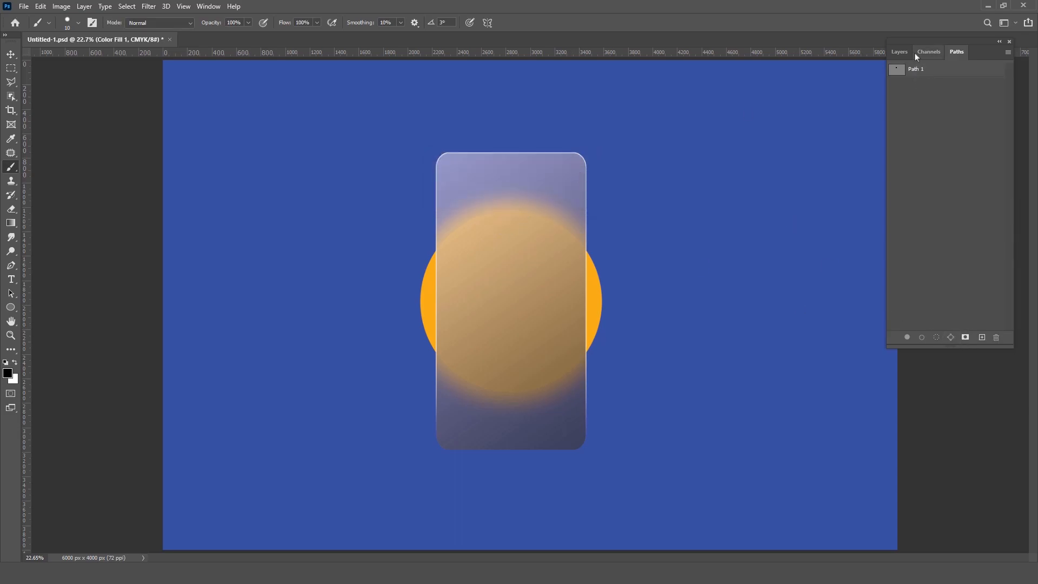
left_click(899, 52)
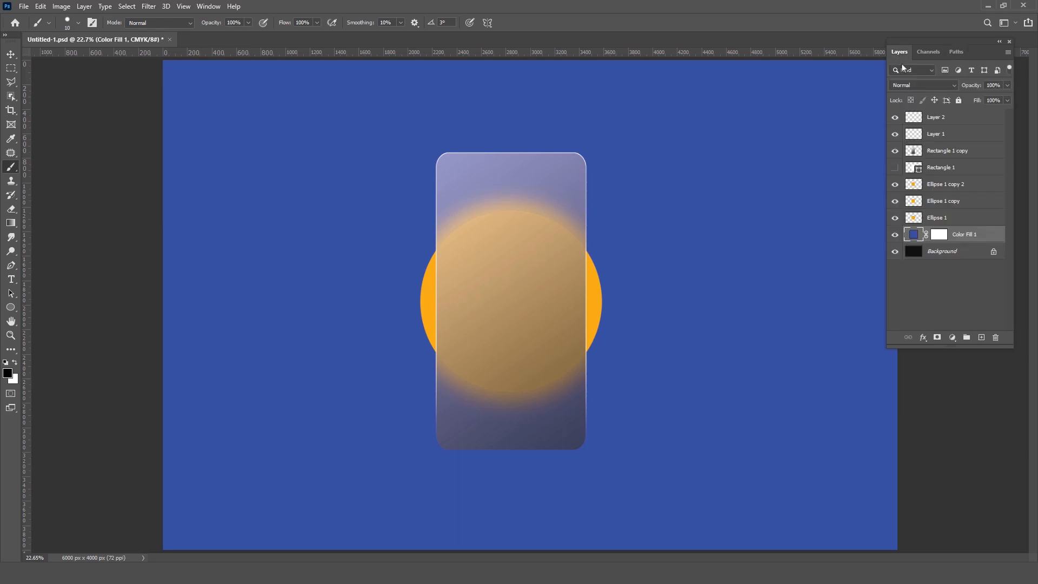
left_click(956, 117)
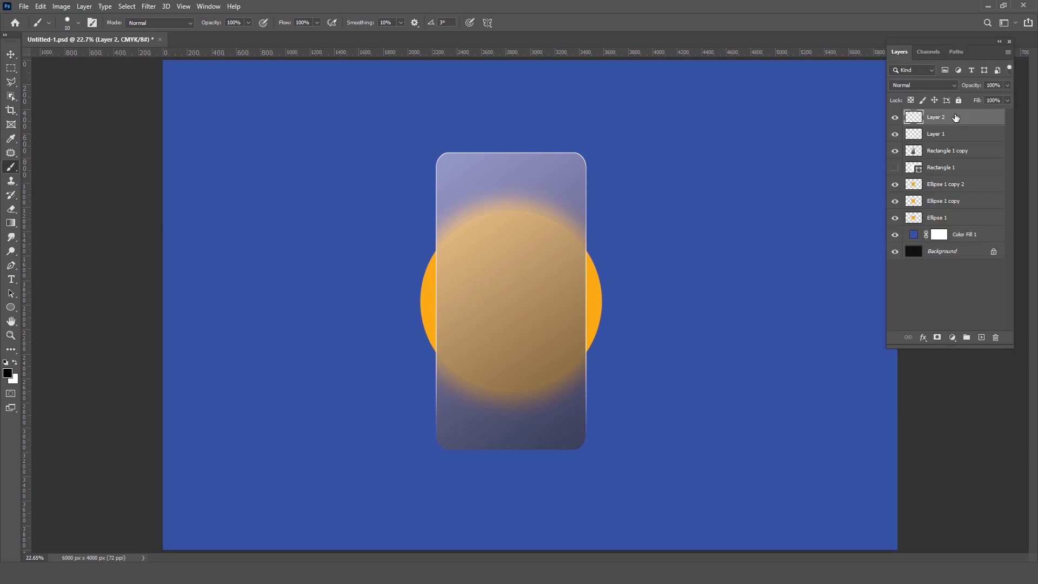
left_click(955, 54)
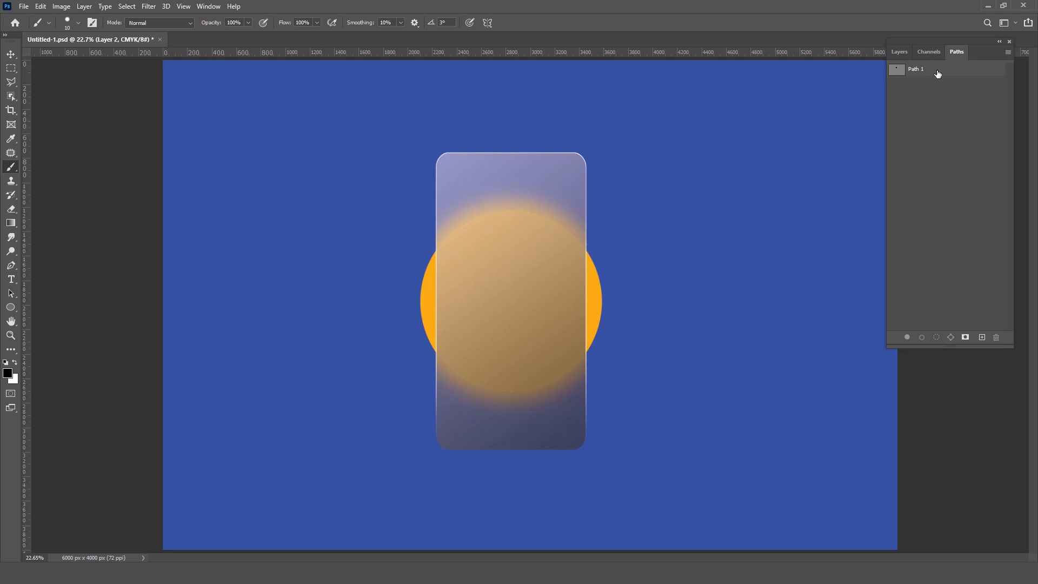
Try stroking Path 1 on Layer 2 with the 10 px black brush, and undo the stroke.
left_click(938, 73)
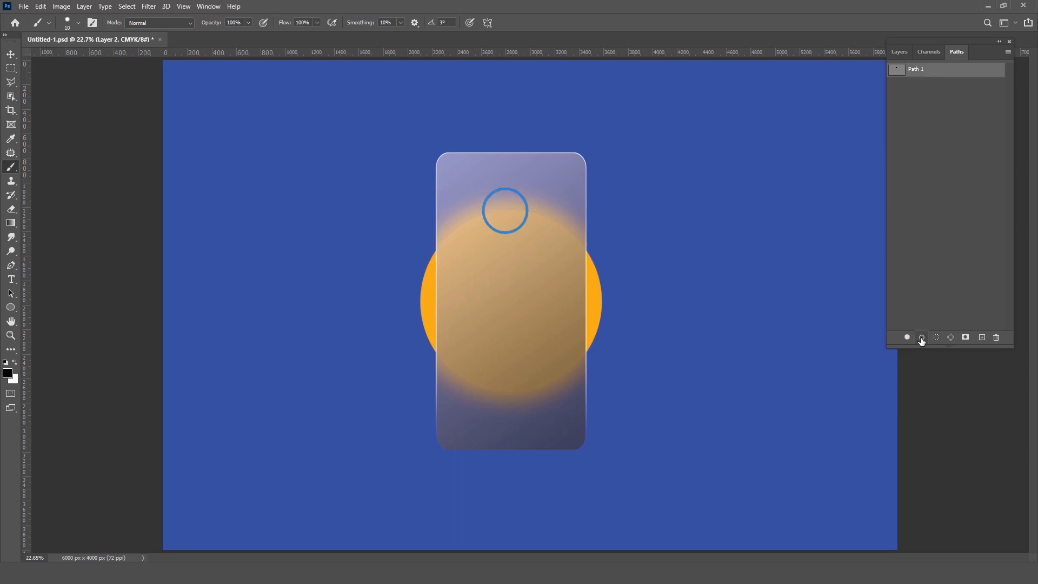
left_click(929, 243)
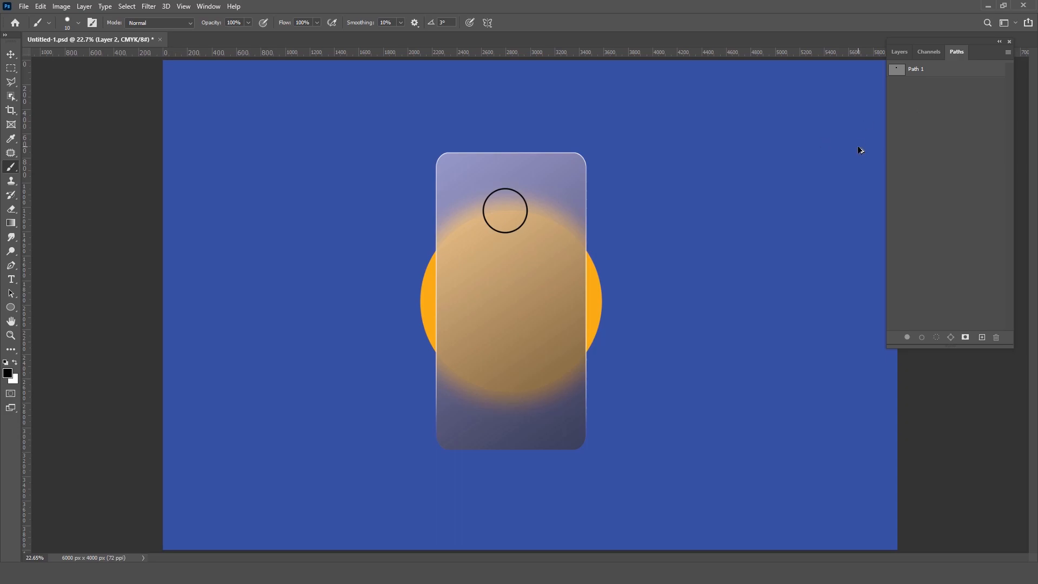
key("ctrl+z")
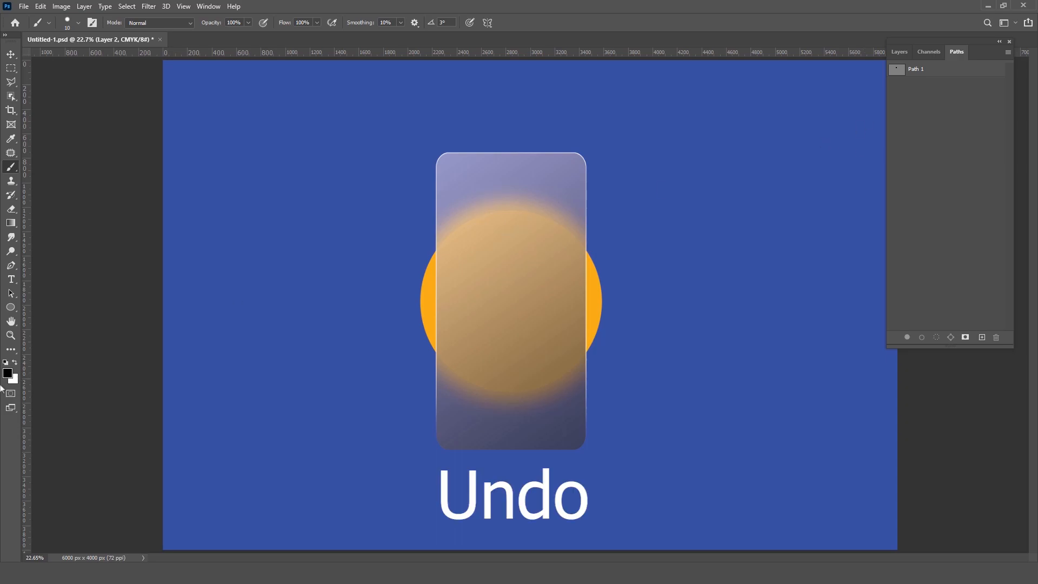
Make white the foreground color and stroke Path 1 on Layer 2 with the 10 px brush.
left_click(16, 364)
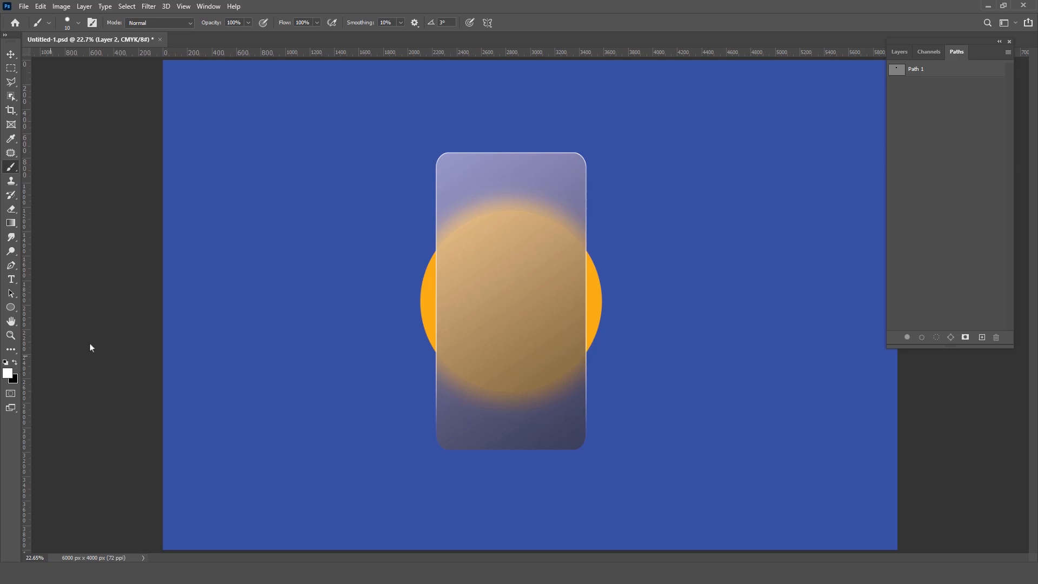
left_click(937, 72)
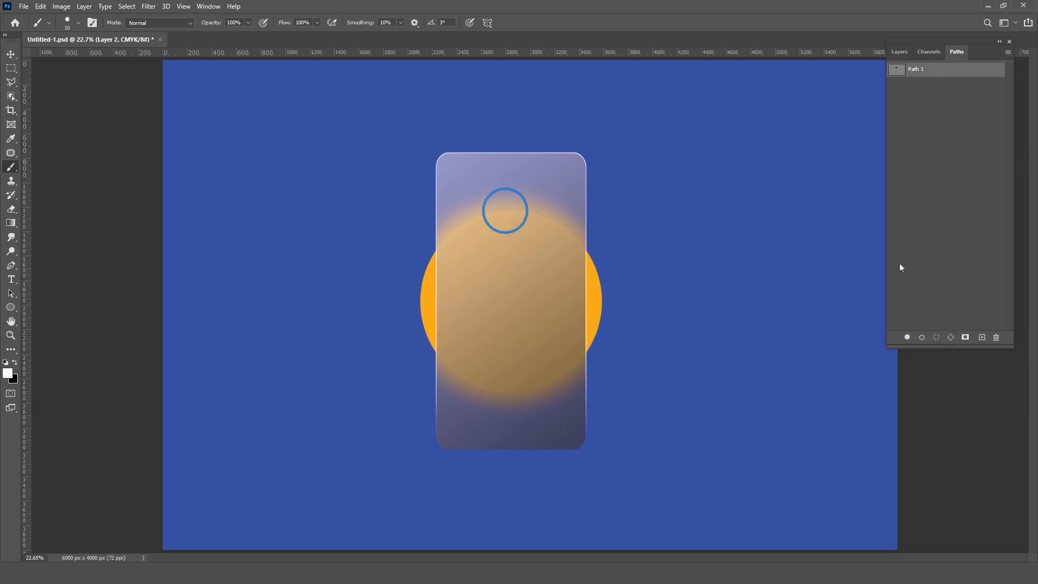
left_click(921, 337)
left_click(920, 232)
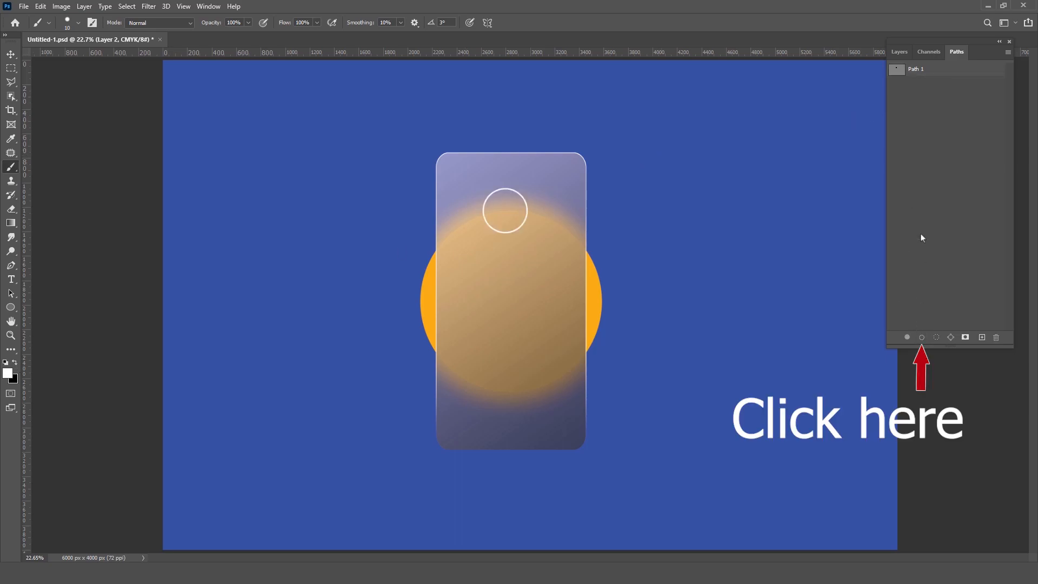
Duplicate the white circle on Layer 2, shift the copy to the right so the circles overlap, and merge both into one layer.
left_click(897, 51)
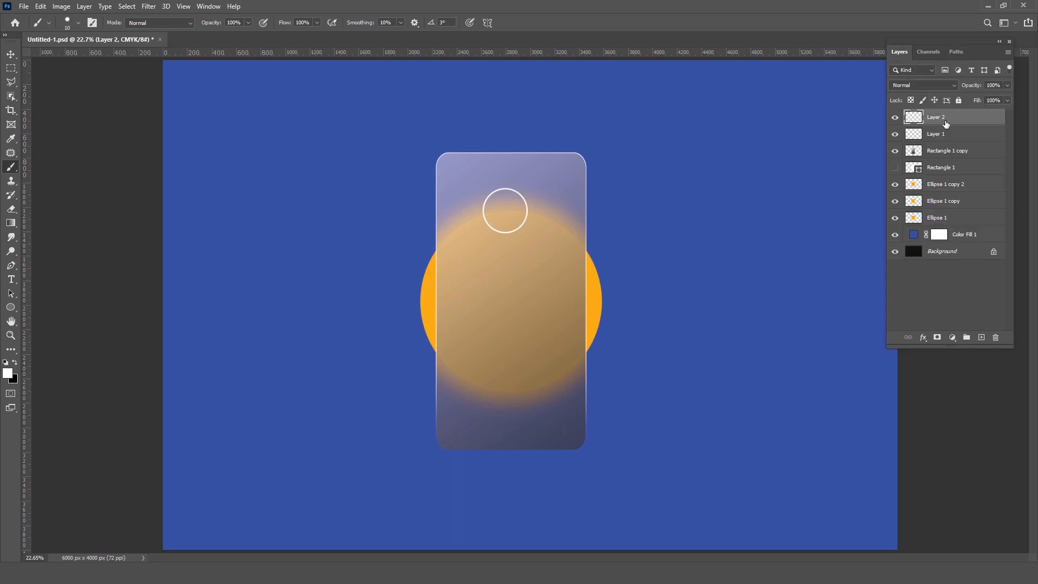
key("ctrl+j")
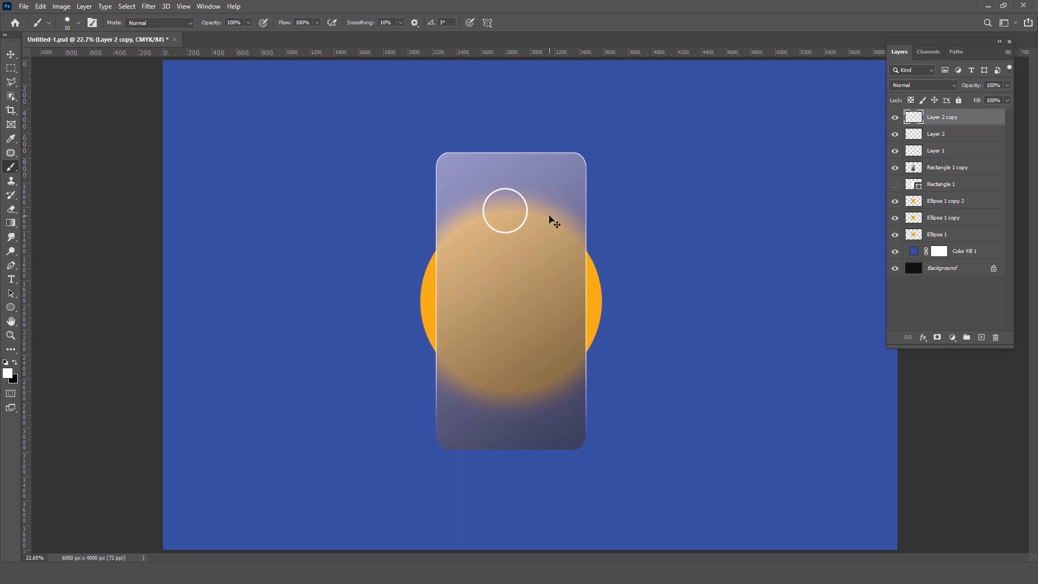
key("ctrl+t")
left_click_drag(510, 215, 538, 217)
key("Return")
key("b")
key("ctrl+e")
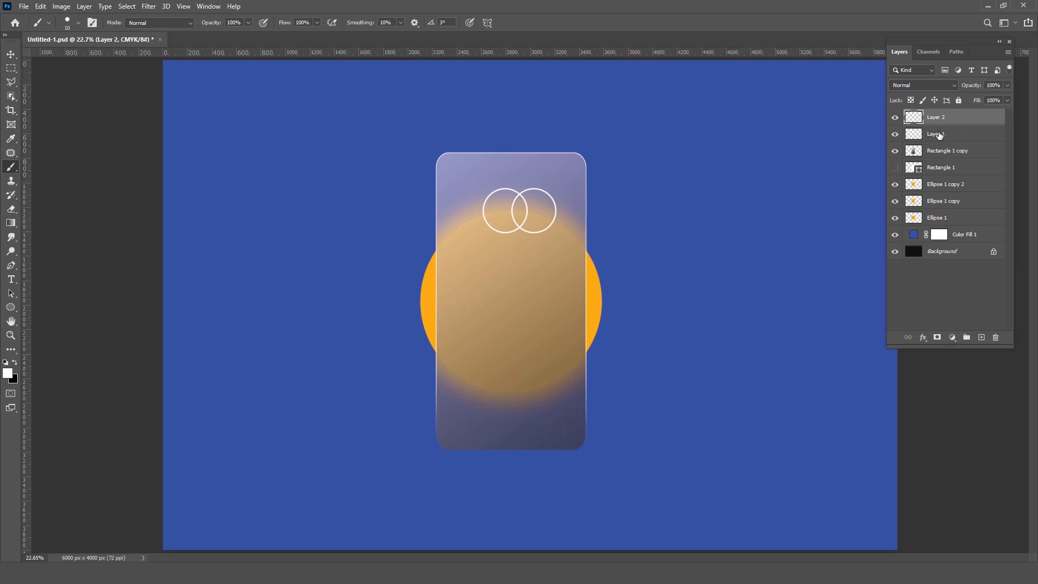
Move the pair of circles on Layer 2 to the right, to X 3000 px at Y 1230 px.
key("ctrl+t")
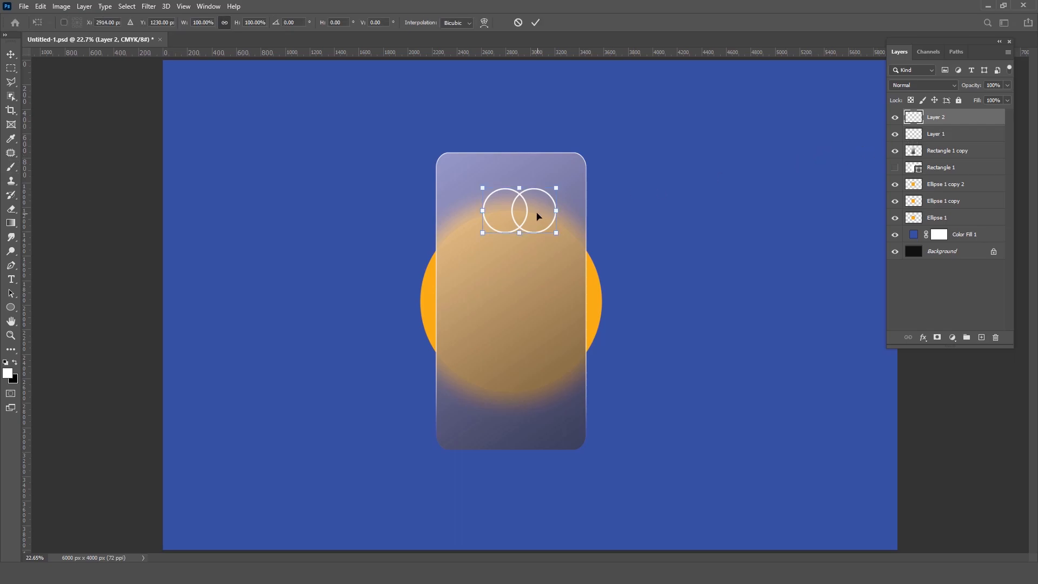
left_click_drag(537, 216, 544, 215)
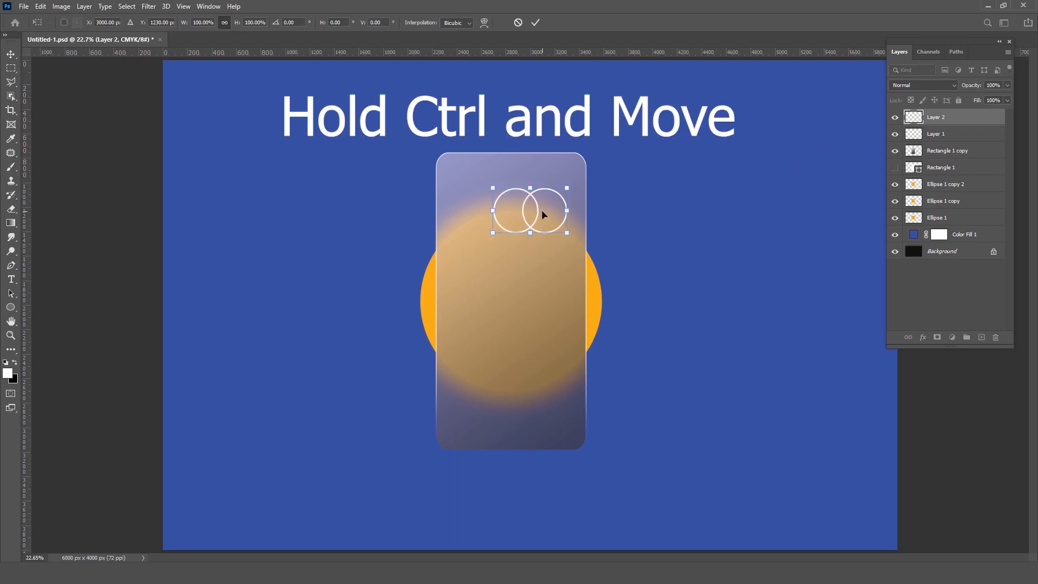
key("Return")
key("b")
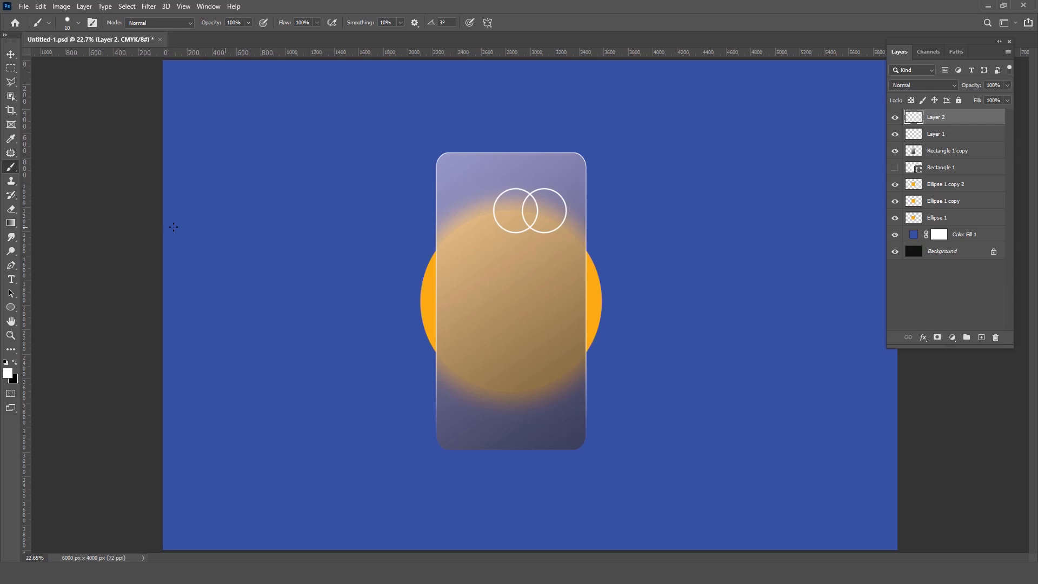
Fade the circle lines inside the overlap on Layer 2 with a soft 276 px Eraser.
left_click(10, 209)
right_click(11, 209)
left_click(54, 209)
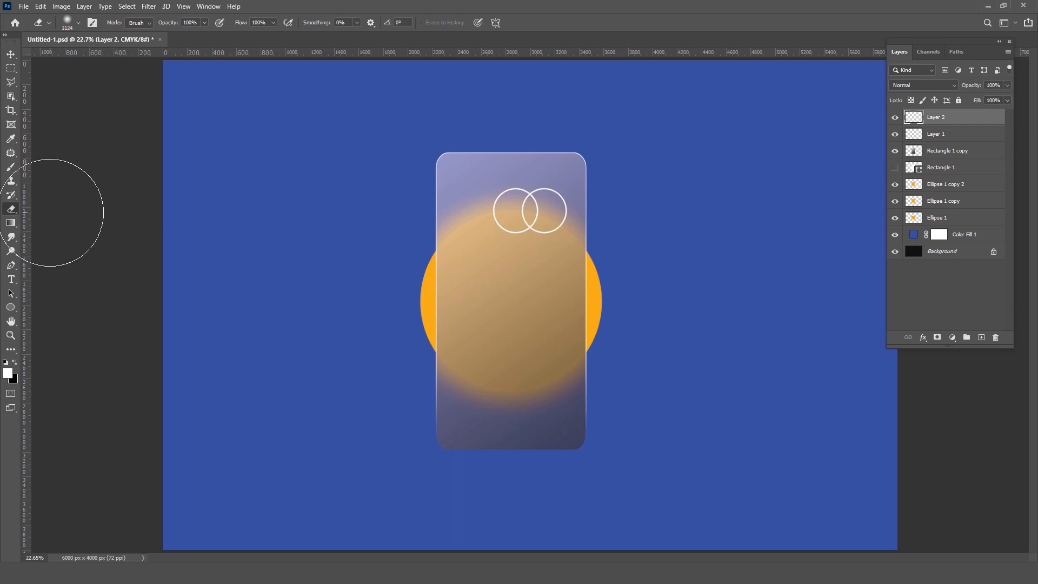
left_click_drag(537, 294, 485, 294)
left_click_drag(530, 214, 530, 211)
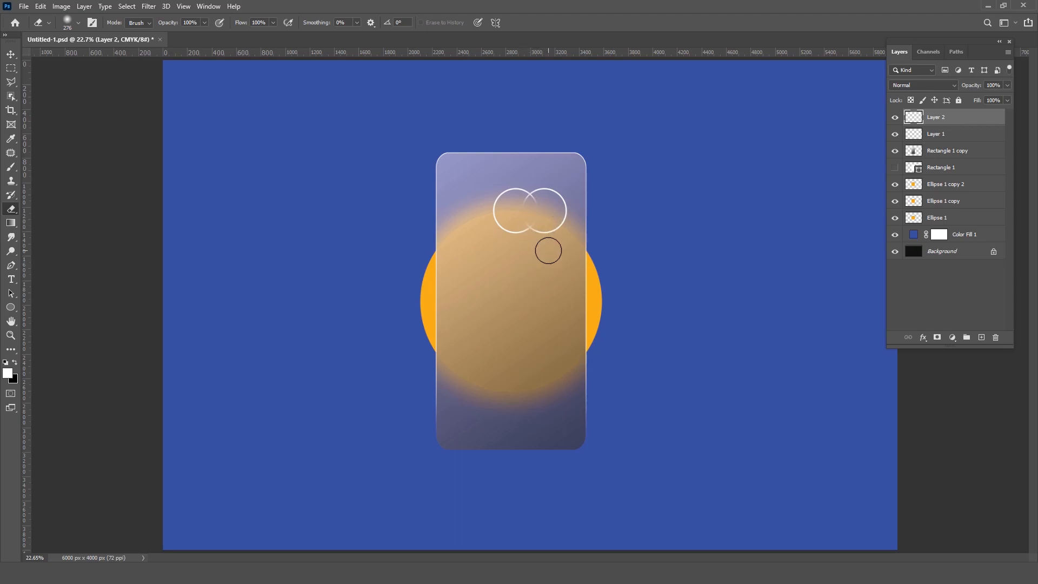
Check the card with Rectangle 1 copy hidden, show it again, and move Layer 2 beneath Rectangle 1 copy.
left_click(894, 152)
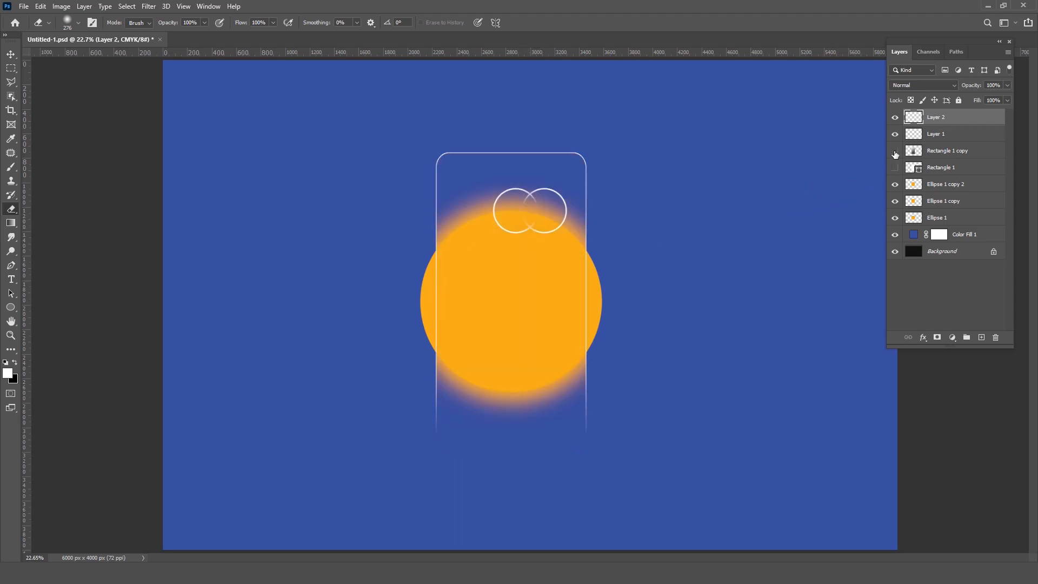
left_click(895, 152)
left_click_drag(954, 118, 956, 160)
Add a layer above Rectangle 1 and enter the card number near the card's bottom in 74 pt Arial Narrow Bold.
left_click(965, 170)
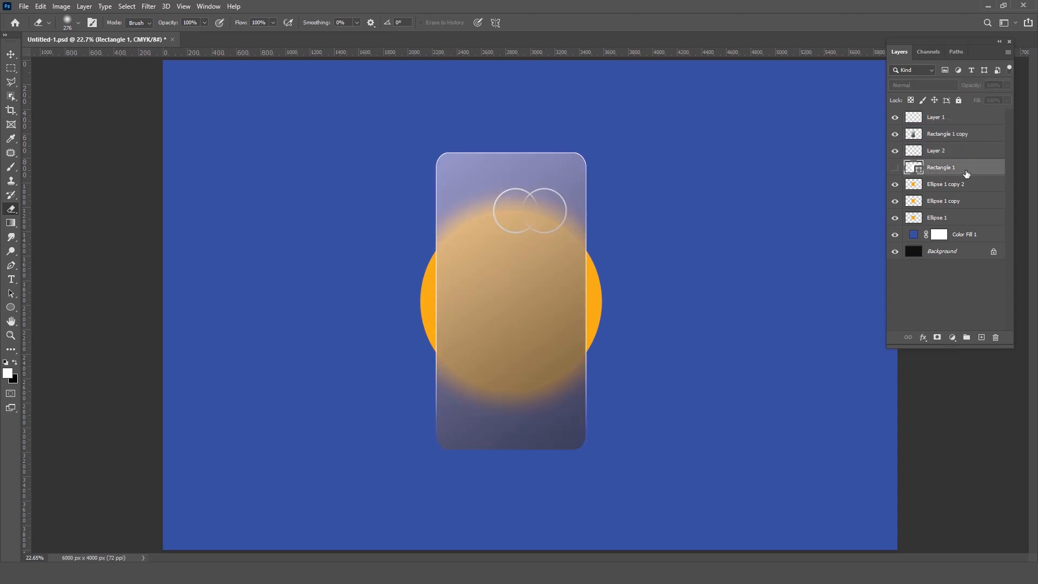
left_click(981, 337)
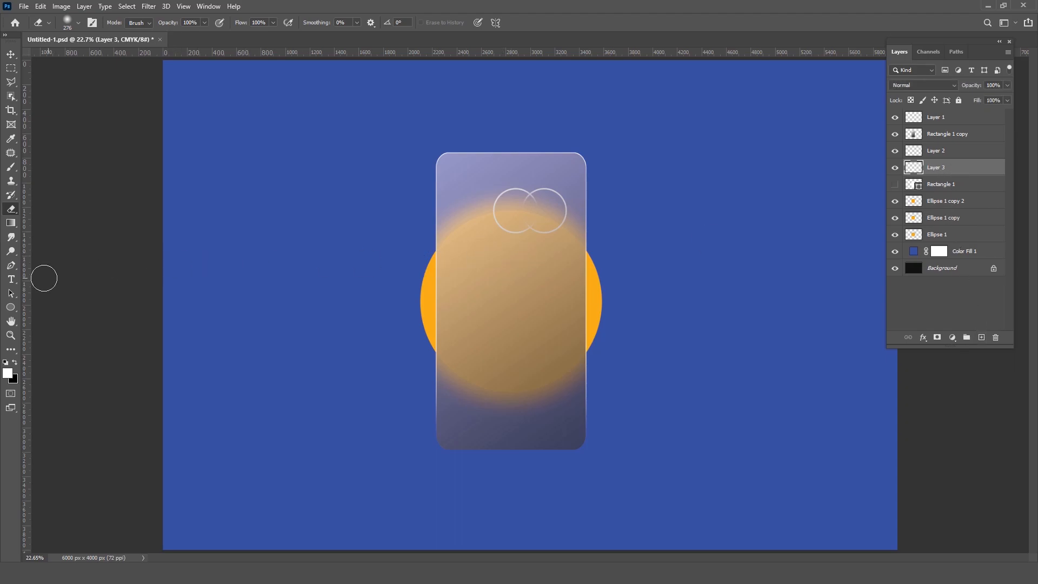
left_click(11, 279)
left_click(39, 281)
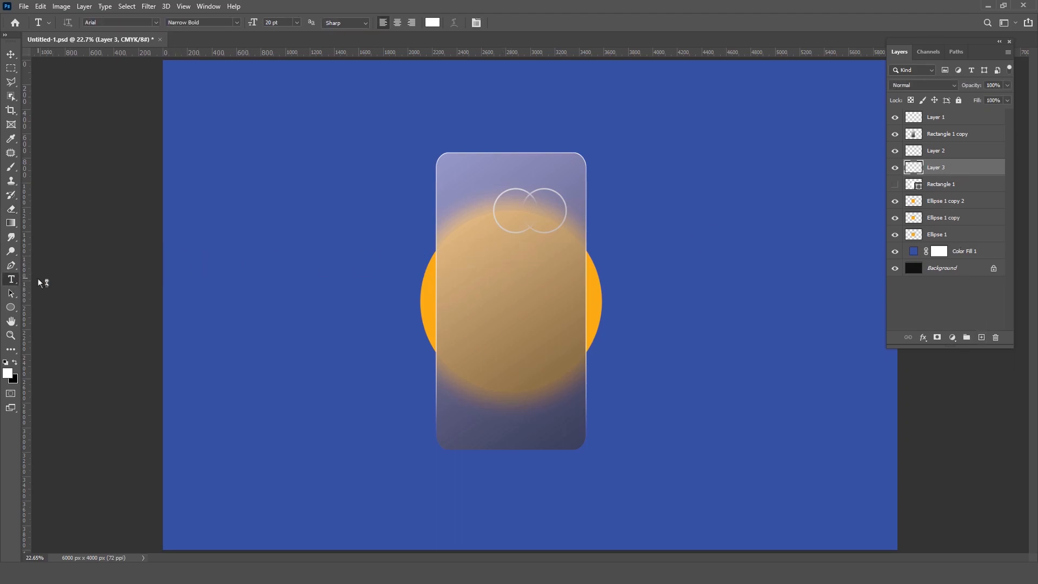
left_click(487, 402)
left_click_drag(260, 25, 281, 22)
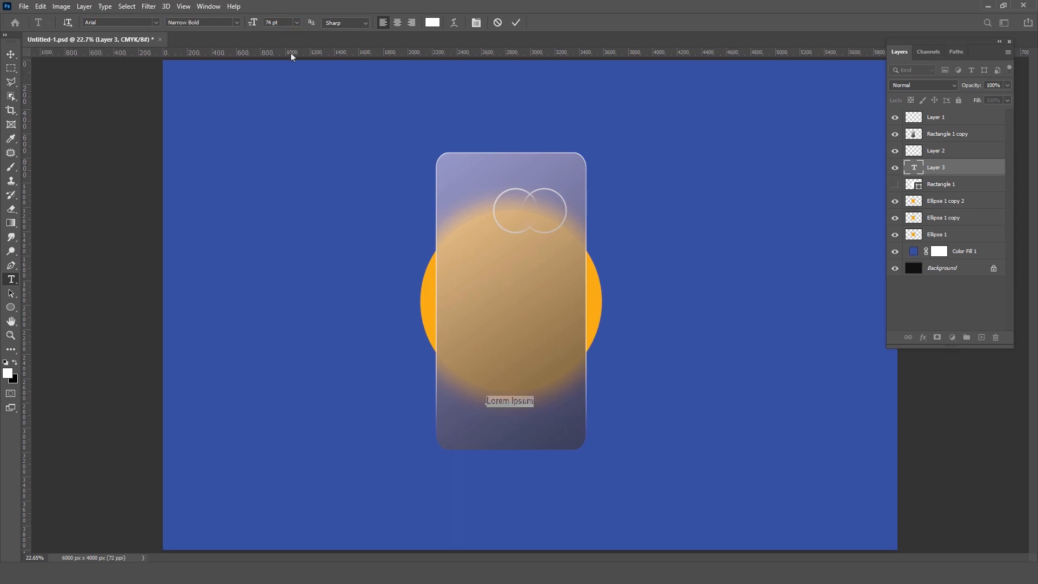
key("BackSpace")
Set the card number's text color to white (ffffff) and move its layer above Rectangle 1 copy.
triple_click(517, 401)
left_click(433, 22)
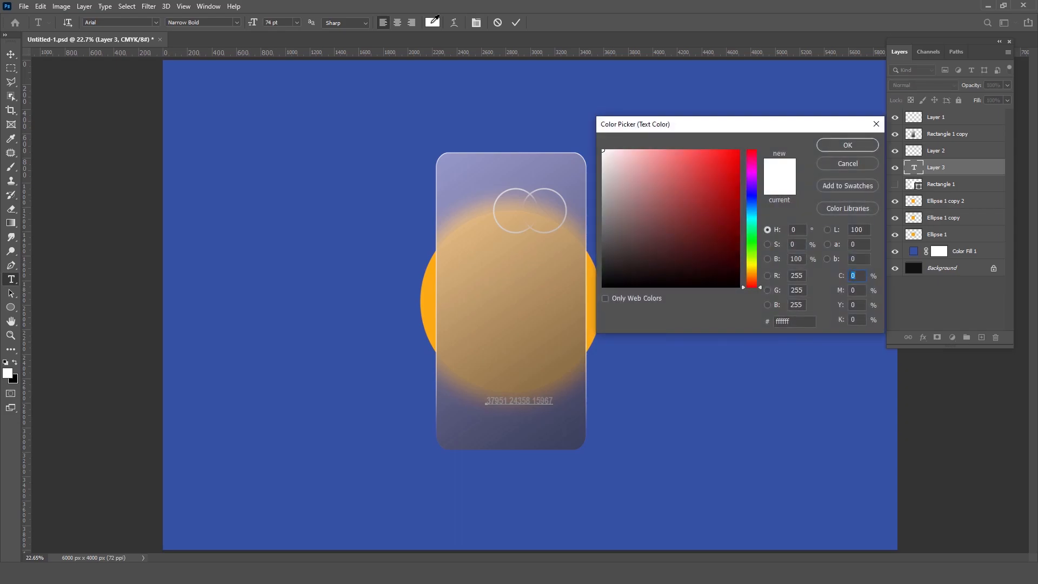
left_click(848, 145)
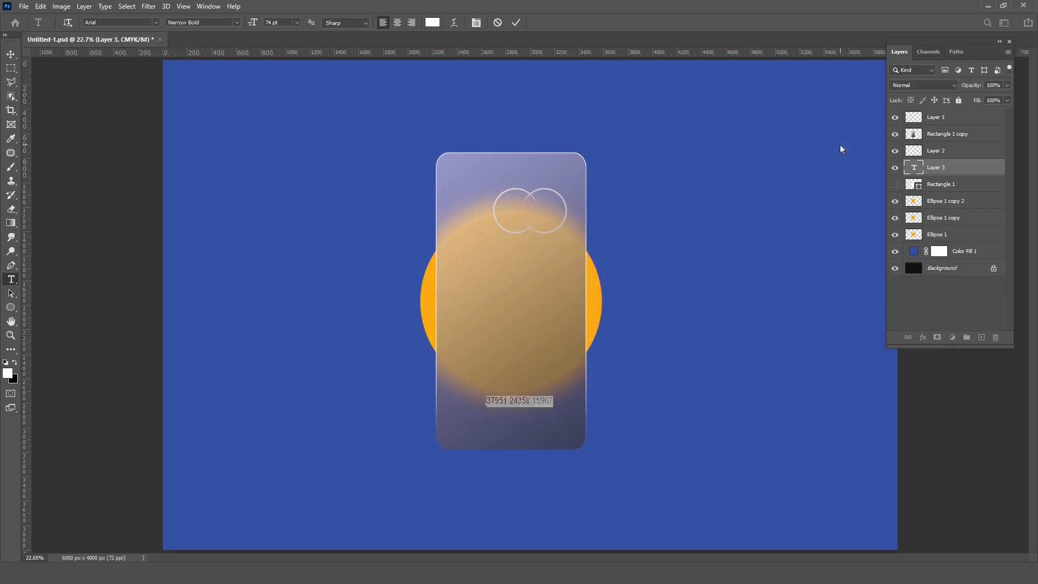
left_click(518, 402)
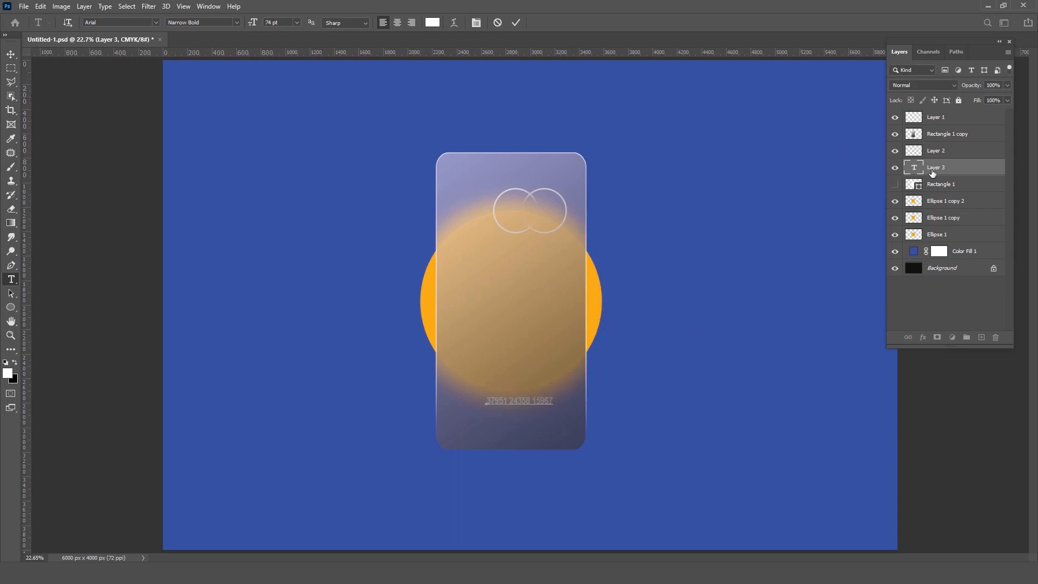
left_click_drag(946, 169, 949, 139)
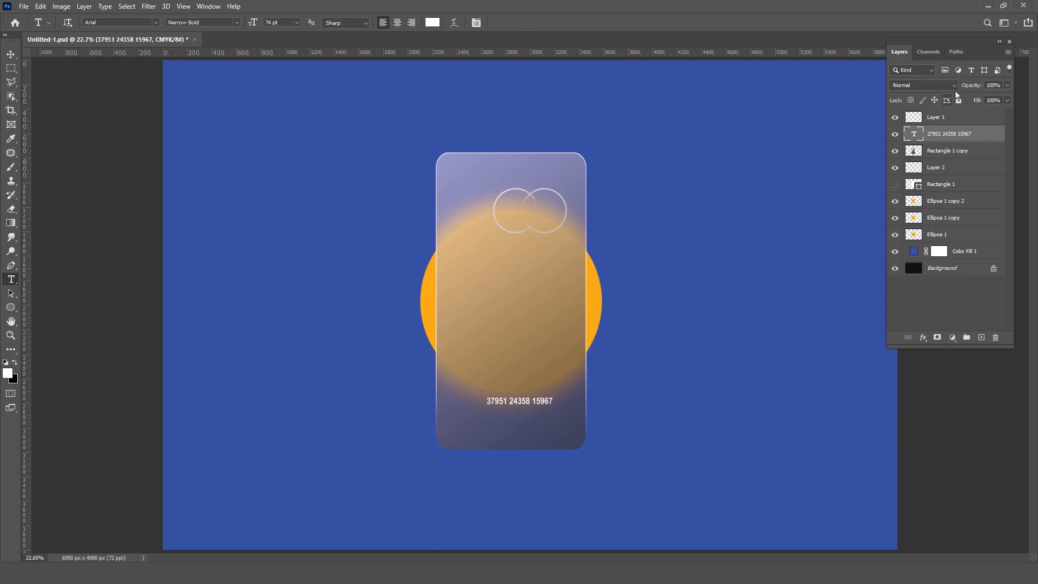
Lower the card number layer to 81% opacity, then center-align and enlarge its text to 96.49 pt in the middle of the card.
left_click_drag(971, 86, 961, 88)
left_click(398, 23)
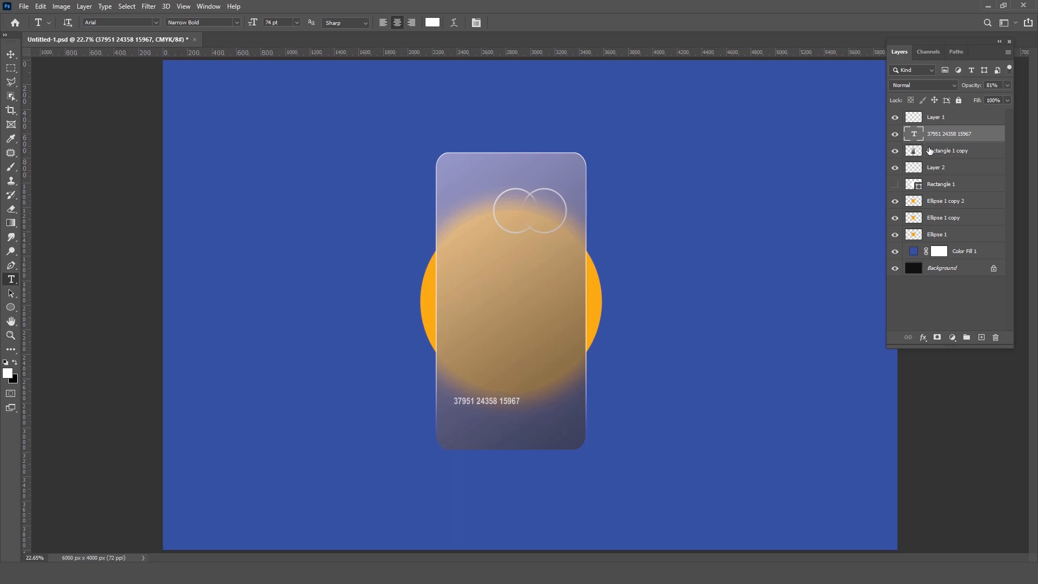
key("ctrl+t")
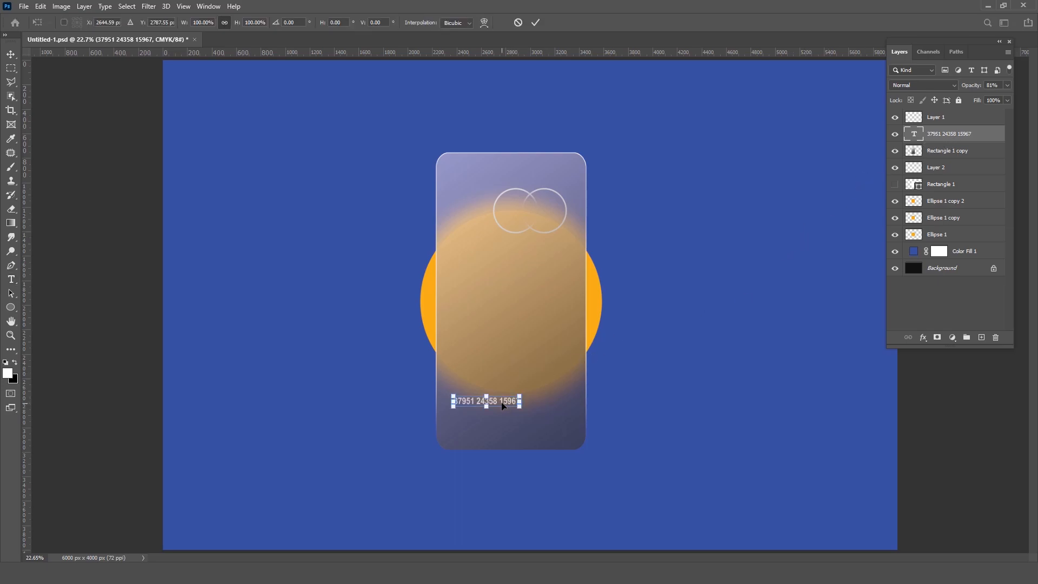
left_click_drag(520, 407, 557, 404)
key("Return")
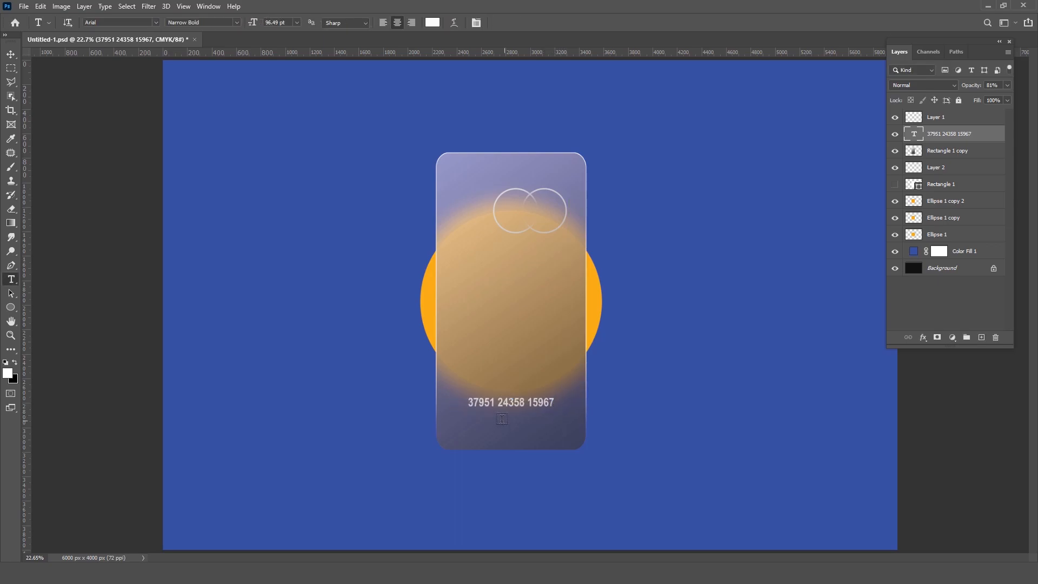
Add the text Cbank below the card number and align it with the number's left edge.
left_click(472, 422)
type("Chani")
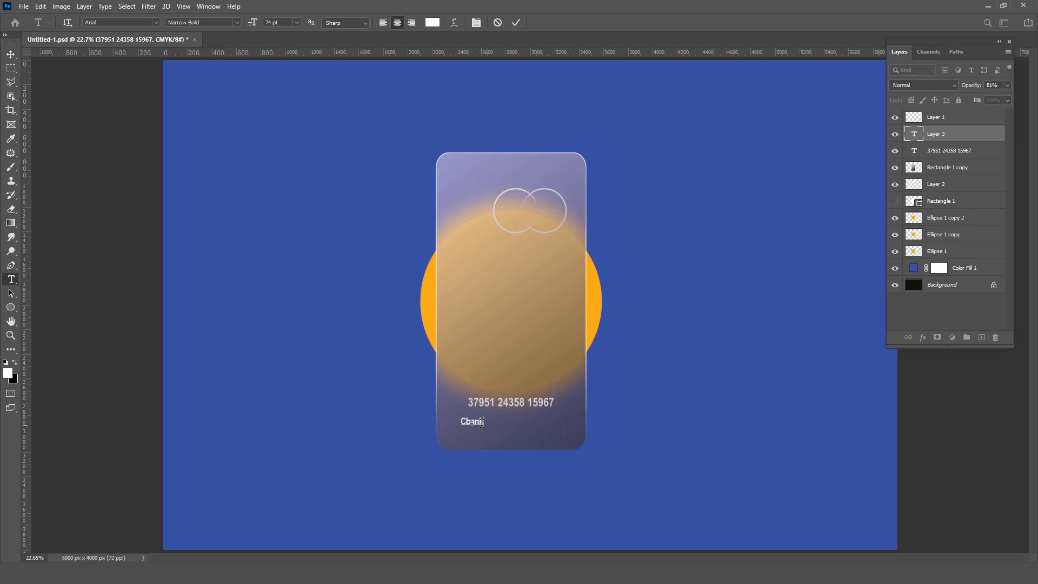
left_click(947, 152)
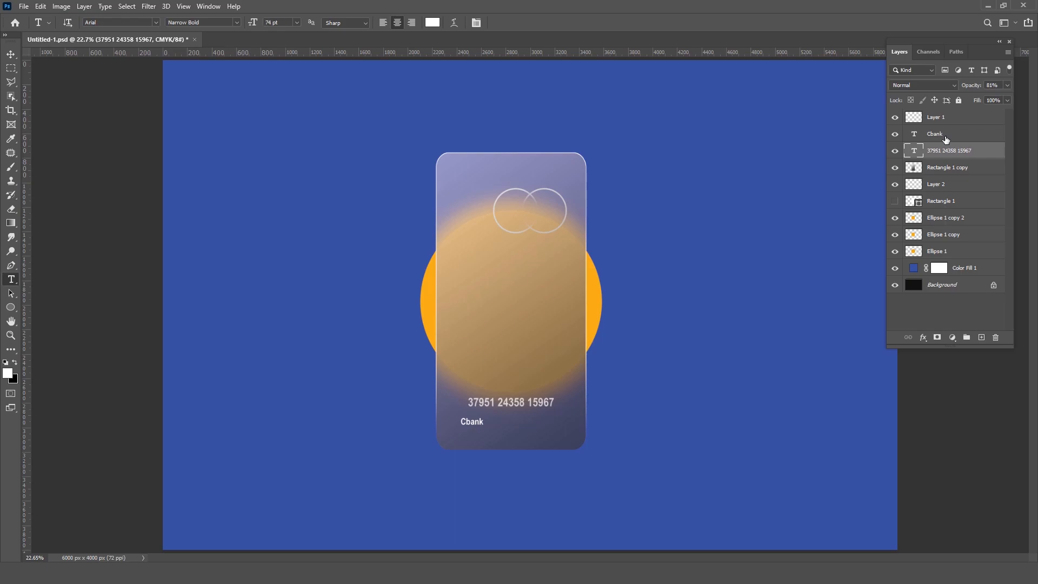
left_click(944, 137)
left_click_drag(478, 430, 484, 424, "ctrl")
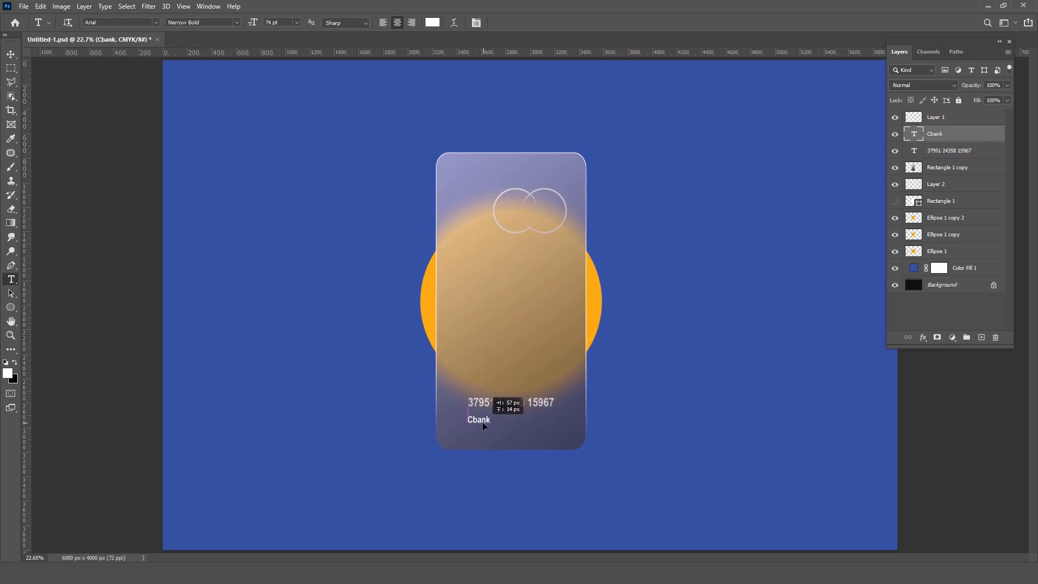
Set the opacity of the card number and Cbank text layers to 80%.
left_click(943, 151)
left_click(986, 85)
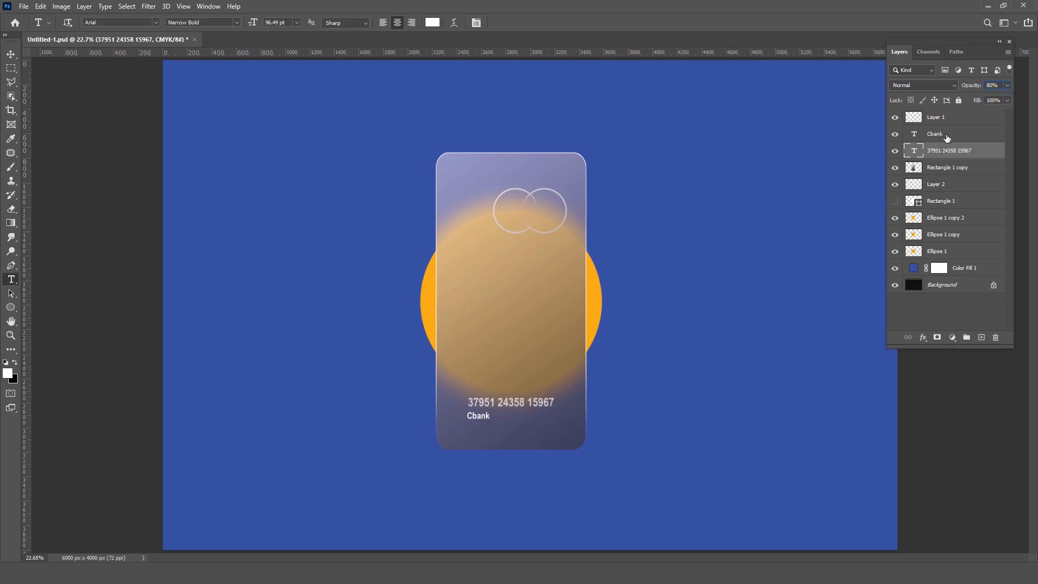
left_click(945, 134)
left_click(987, 86)
type("80")
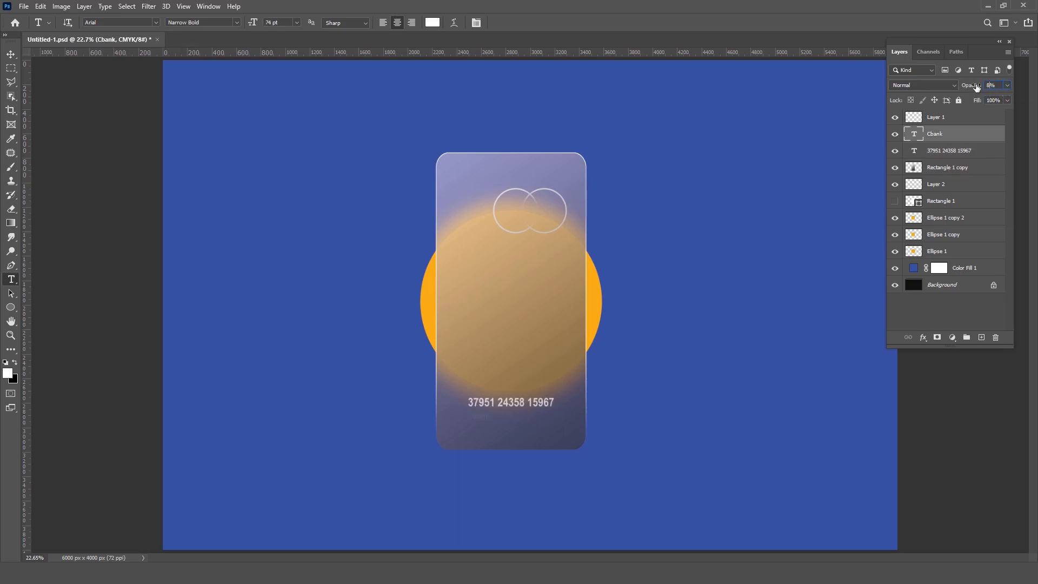
Add the word "card" in white across the middle of the card and increase its size to 845 pt.
left_click(475, 310)
type("card")
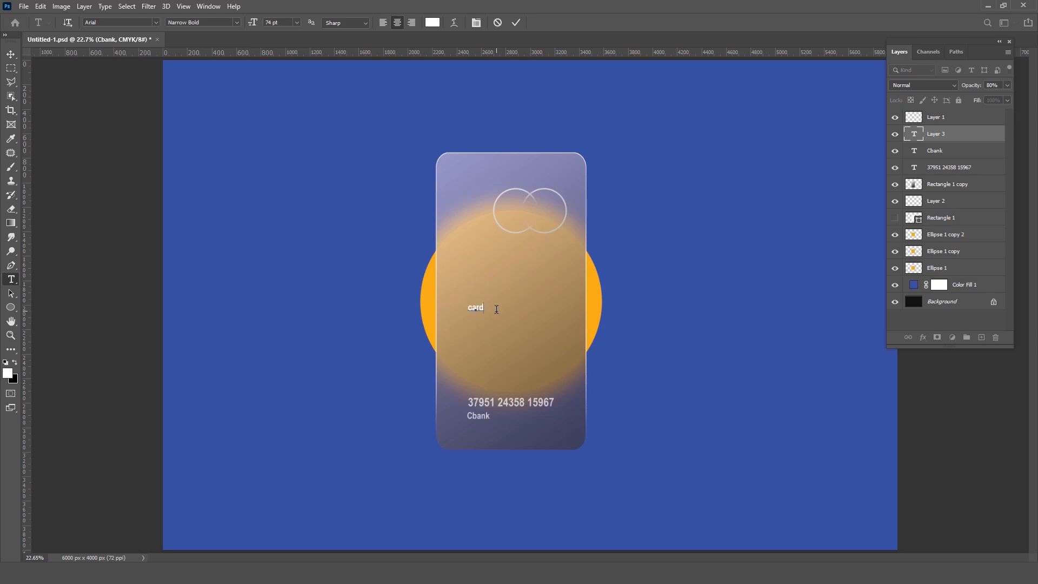
double_click(474, 307)
left_click_drag(252, 22, 498, 13)
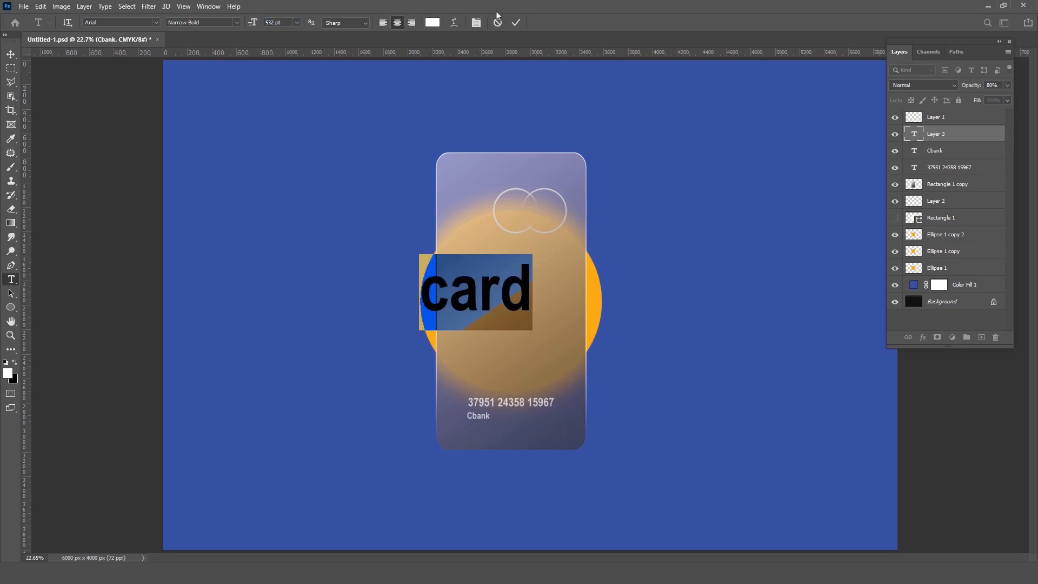
left_click_drag(559, 305, 594, 307)
left_click_drag(252, 23, 423, 25)
left_click_drag(618, 336, 616, 342)
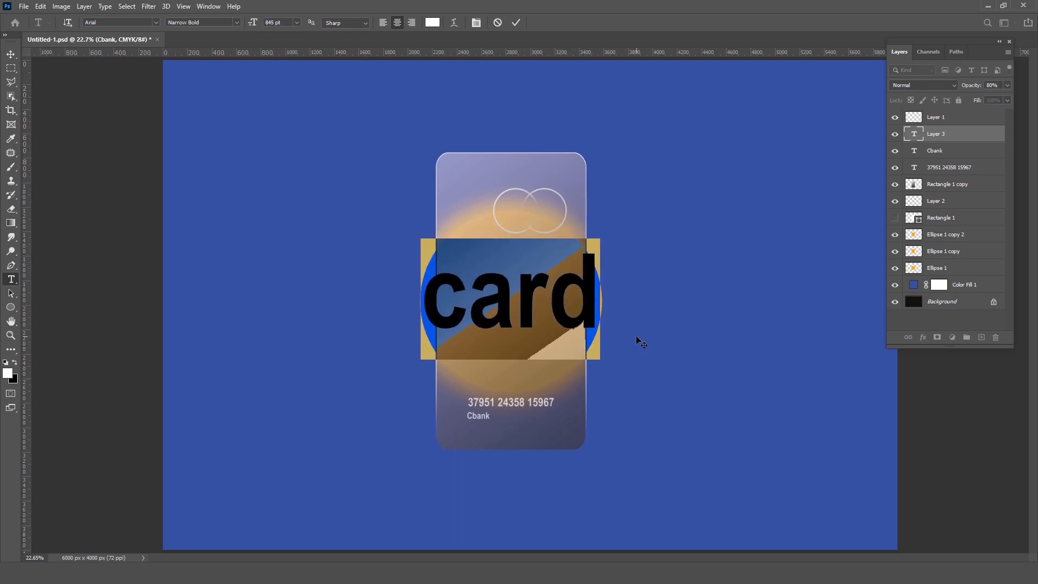
Enlarge the "card" text to 1059.13 pt, centered over the orange circle, and move its layer beneath Rectangle 1 copy.
left_click(939, 153)
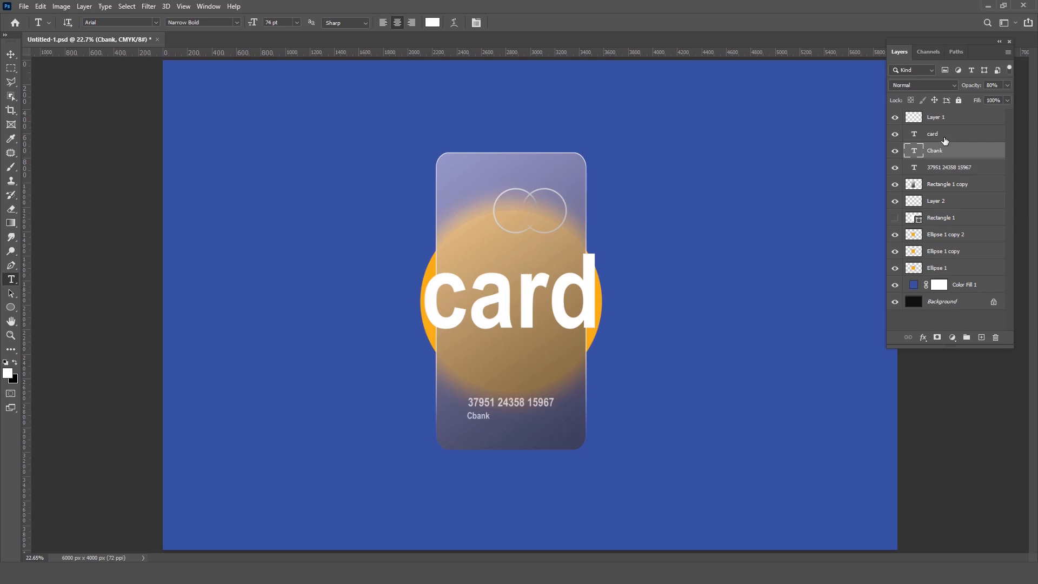
left_click(944, 140)
key("ctrl+t")
left_click_drag(599, 300, 621, 305)
left_click_drag(540, 305, 543, 306)
key("Return")
key("t")
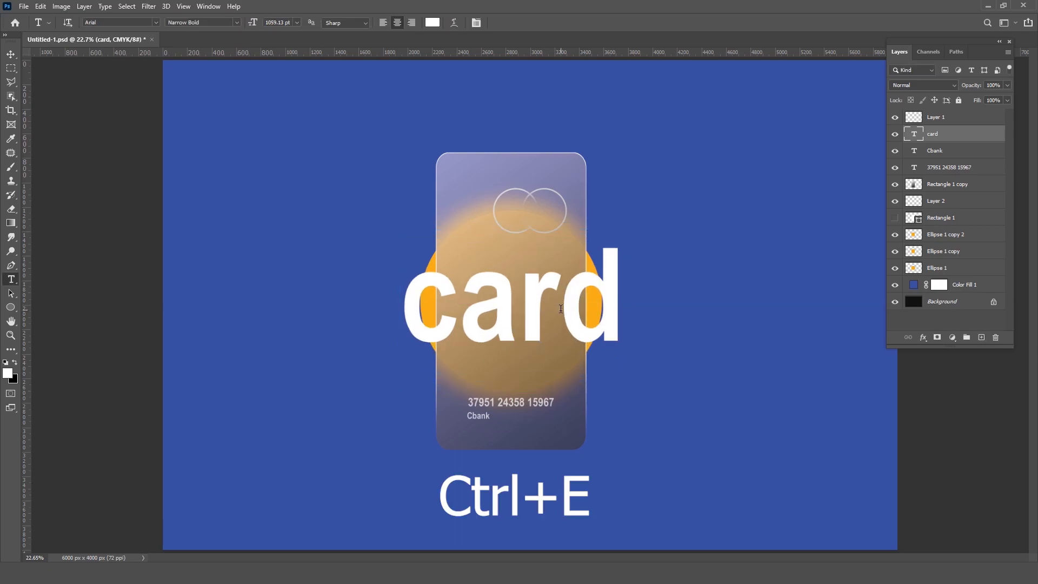
left_click_drag(947, 137, 950, 190)
Set Rectangle 1 copy to 50% opacity and 83% fill, and hide the Color Fill 1 layer.
left_click(952, 172)
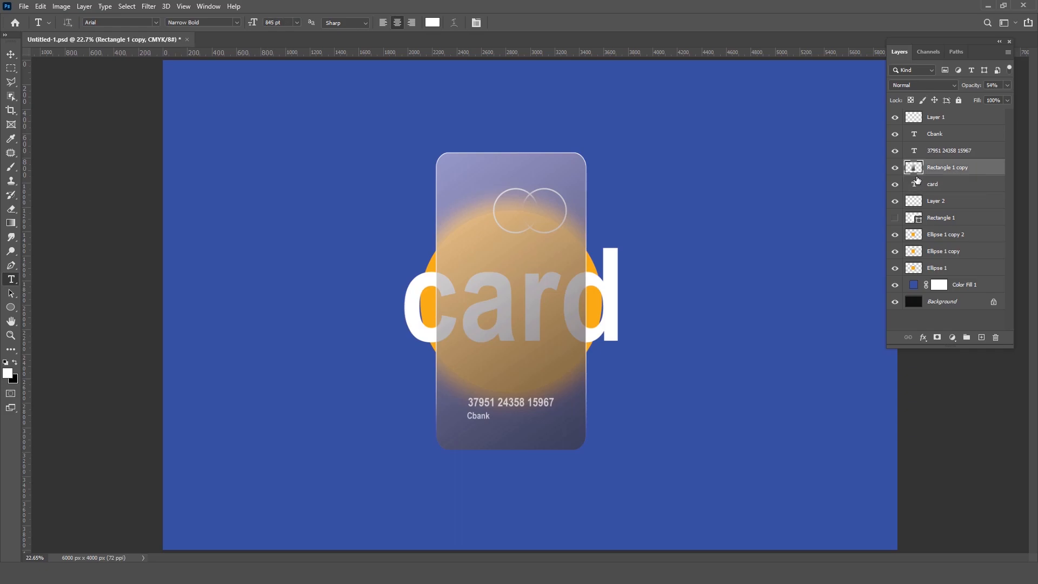
mouse_move(977, 88)
left_mouse_down()
mouse_move(966, 101)
mouse_move(975, 88)
left_mouse_up()
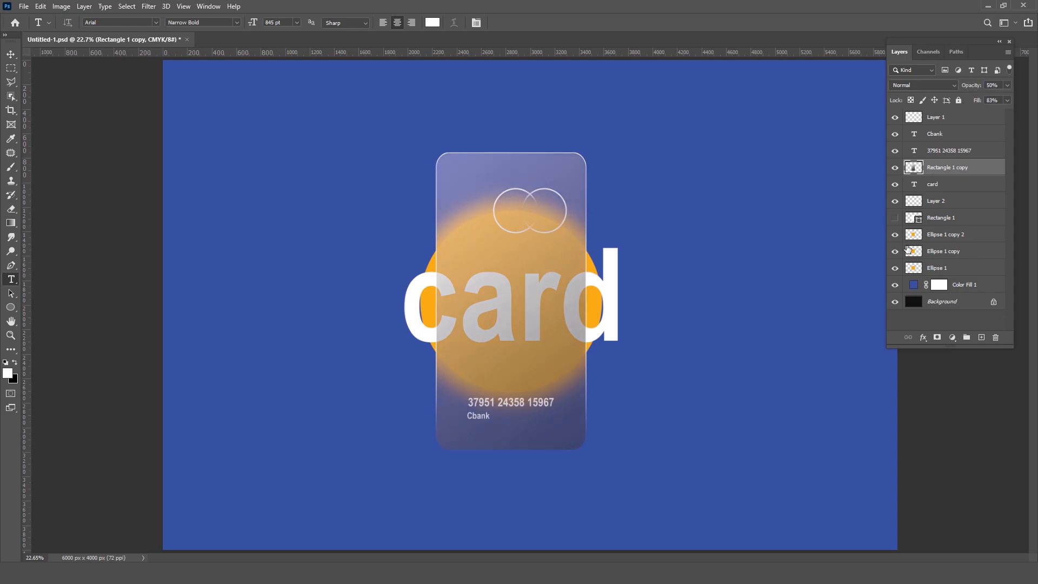
left_click(895, 286)
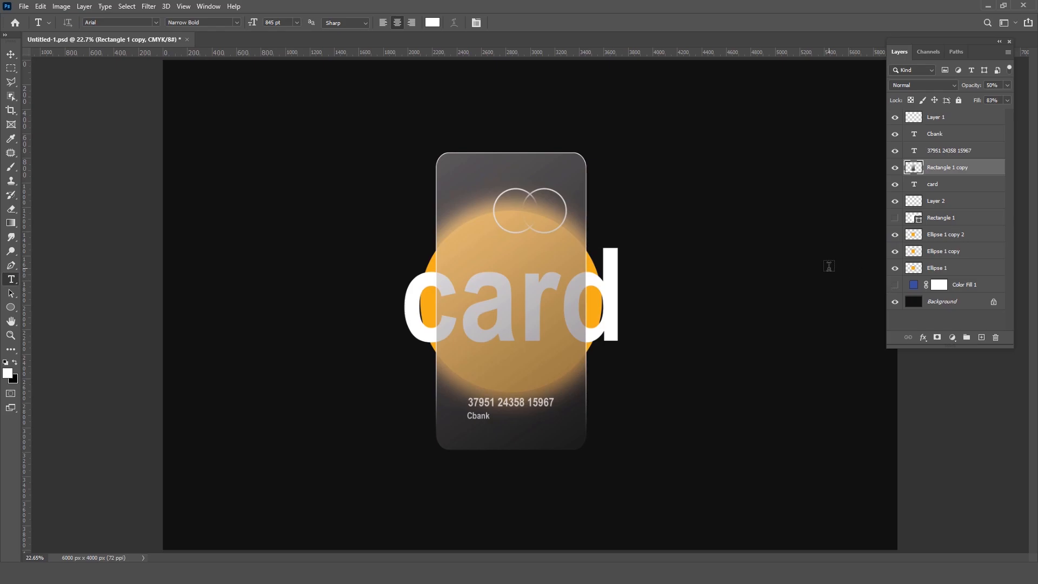
Reset the default colors and draw a rectangle path about 168 × 53 px near the card's top edge with rounded corners.
left_click(11, 307)
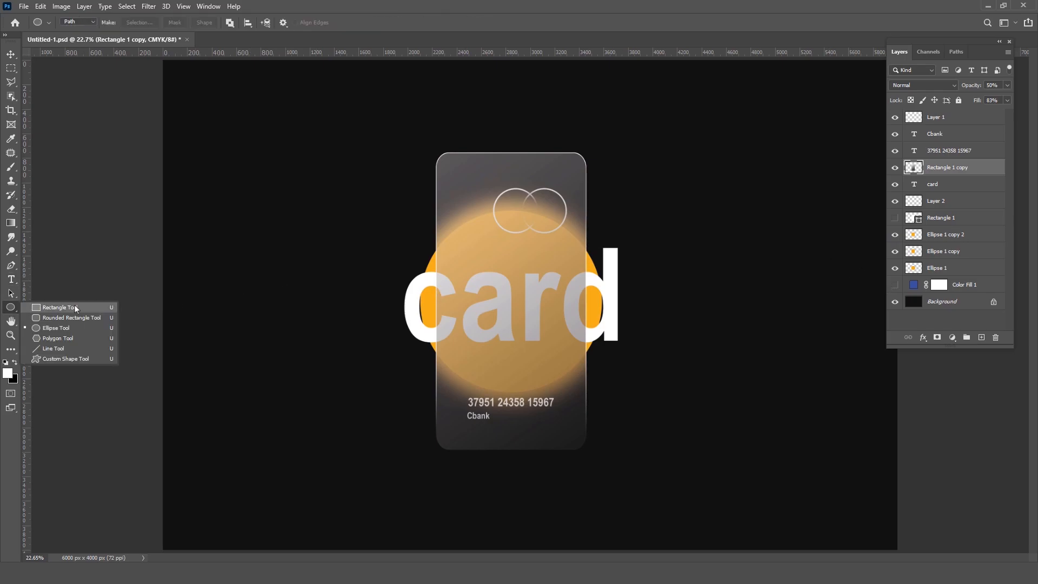
left_click(65, 306)
key("d")
scroll(557, 185, "up", 3)
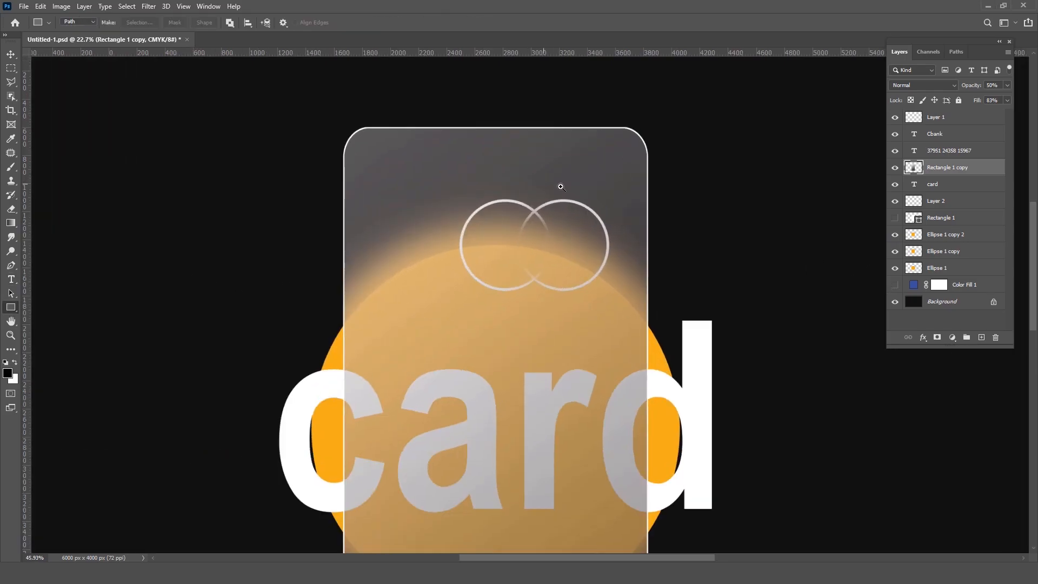
left_click_drag(474, 140, 517, 155)
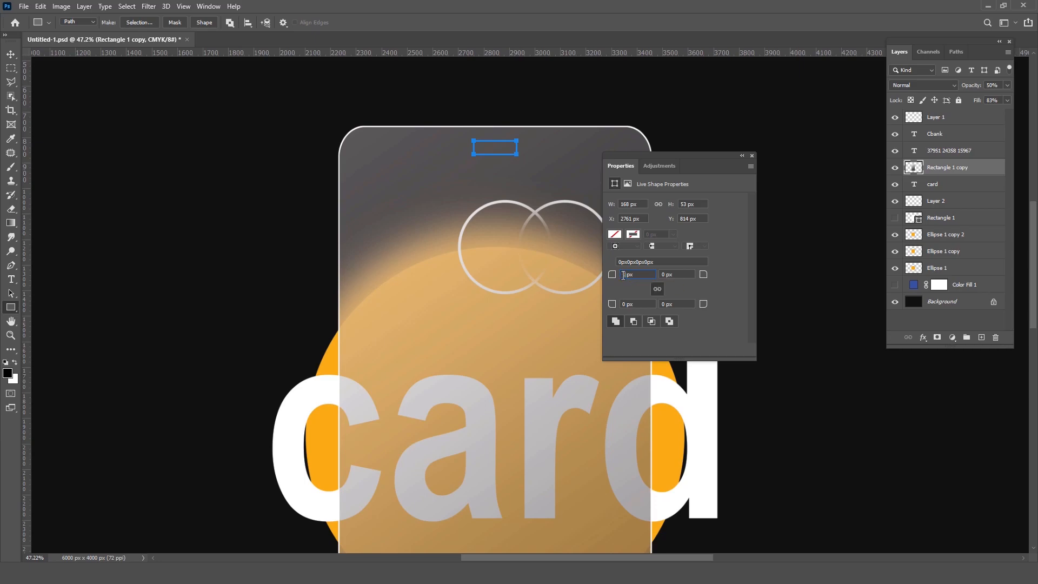
key("Return")
left_click(751, 156)
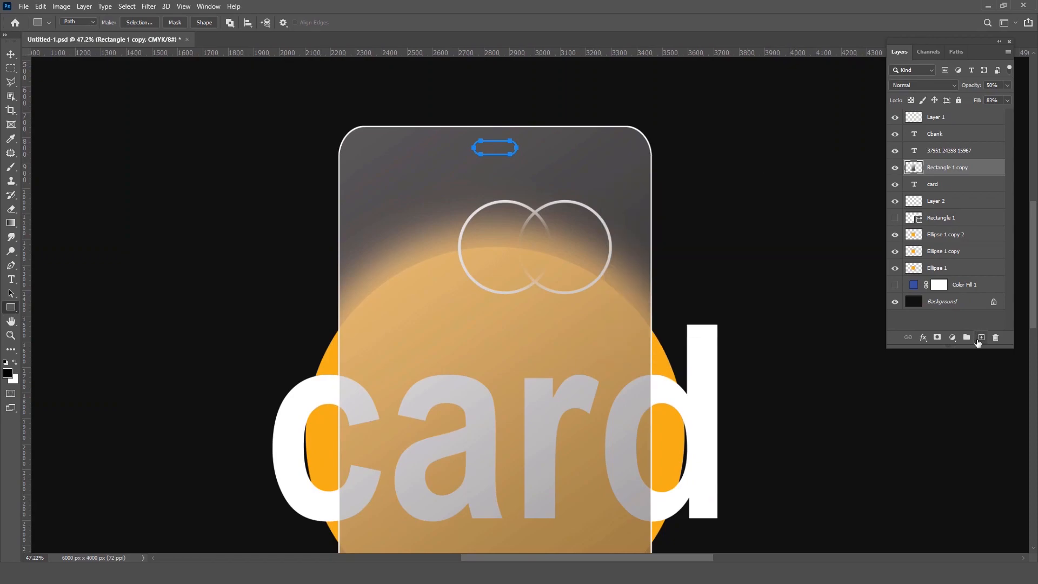
Create a new layer above Rectangle 1 copy, then select the rounded path's area and cut it out of Rectangle 1 copy.
left_click(981, 338)
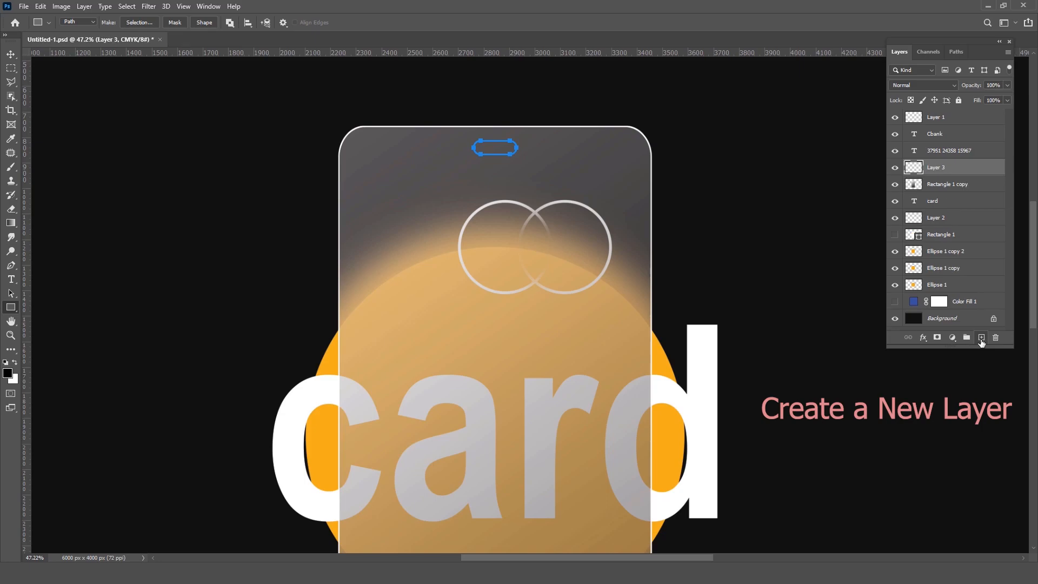
left_click(965, 188)
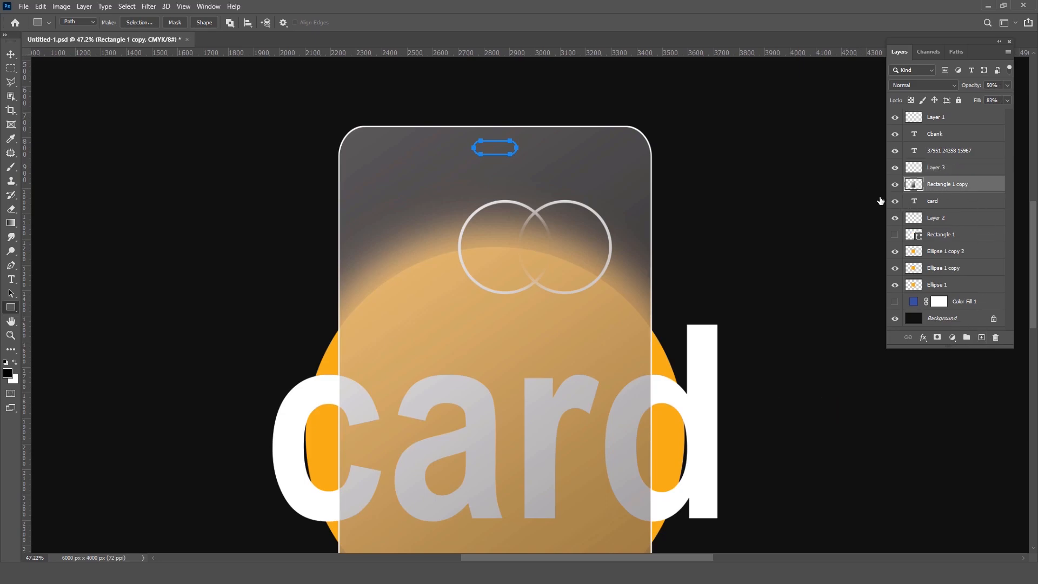
key("ctrl+Return")
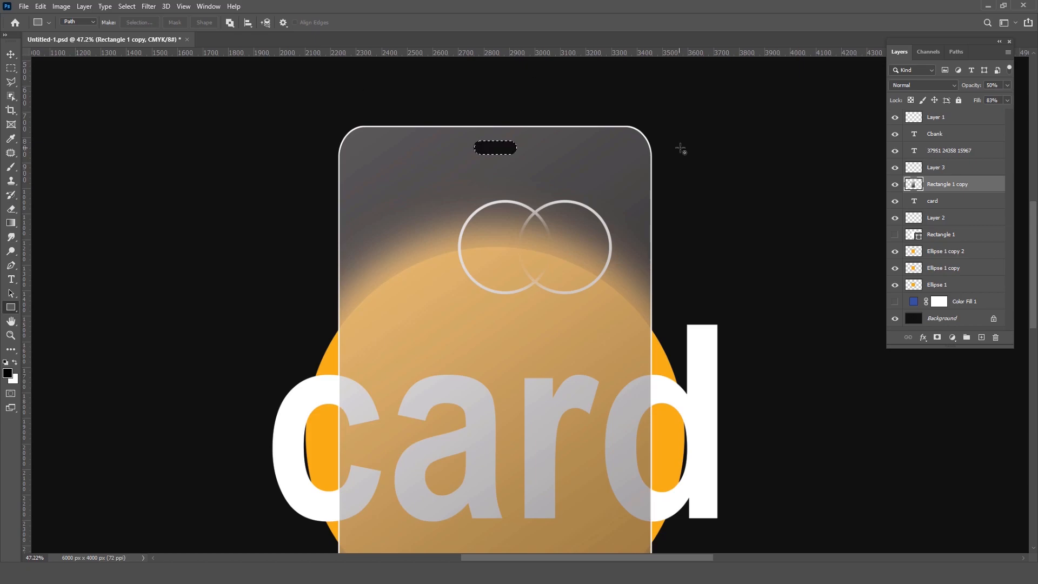
Expand the slot selection by 5 pixels and fill it with the white background color on Layer 3.
left_click(952, 173)
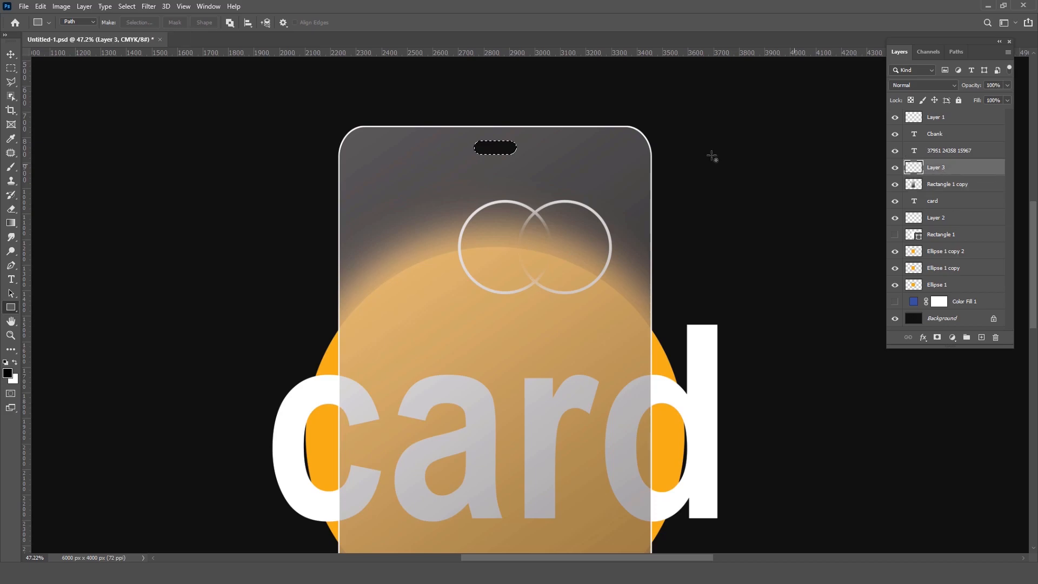
left_click(126, 6)
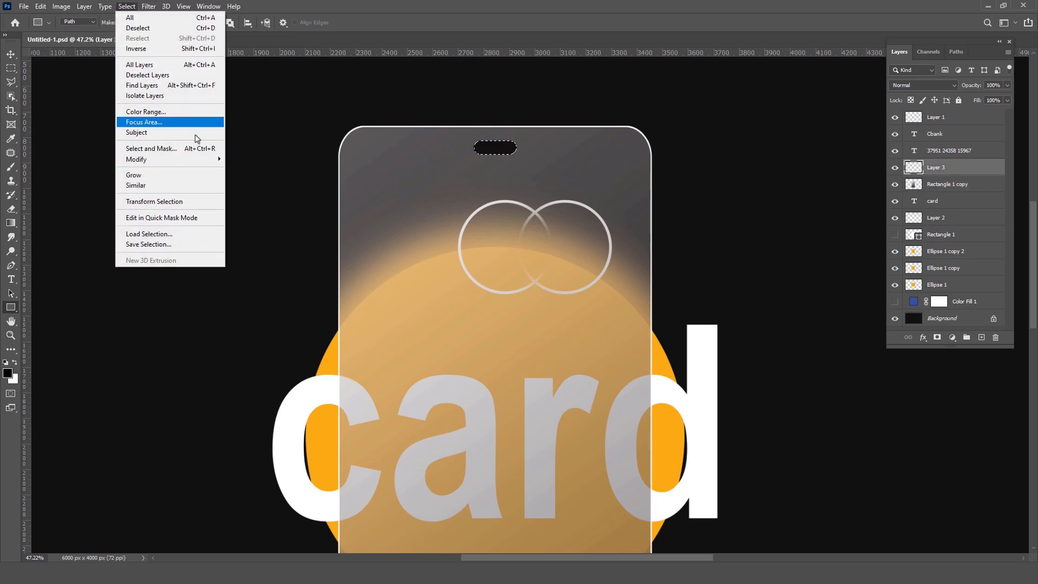
mouse_move(183, 160)
left_click(253, 180)
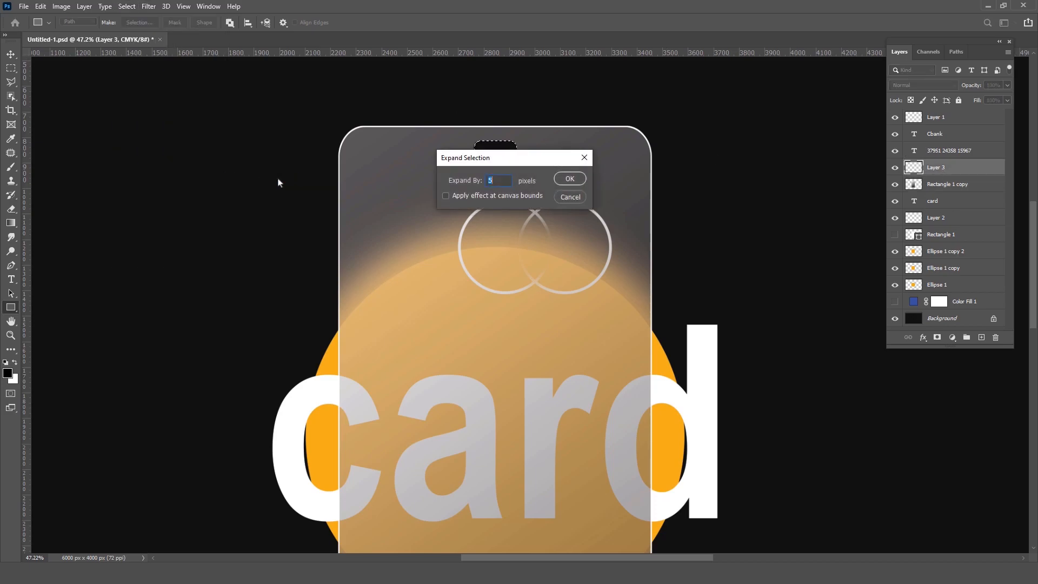
left_click(569, 179)
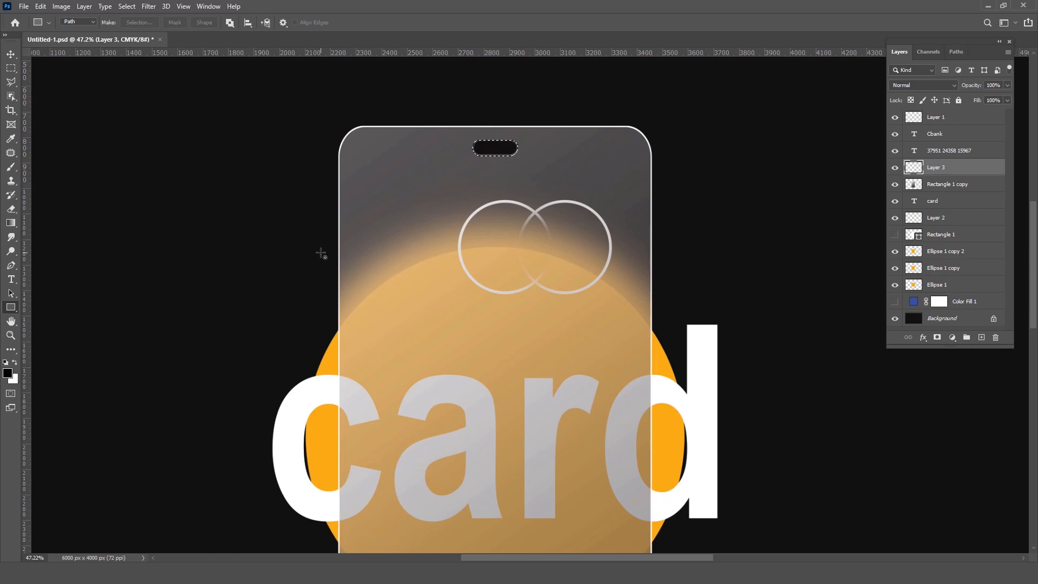
key("ctrl+Delete")
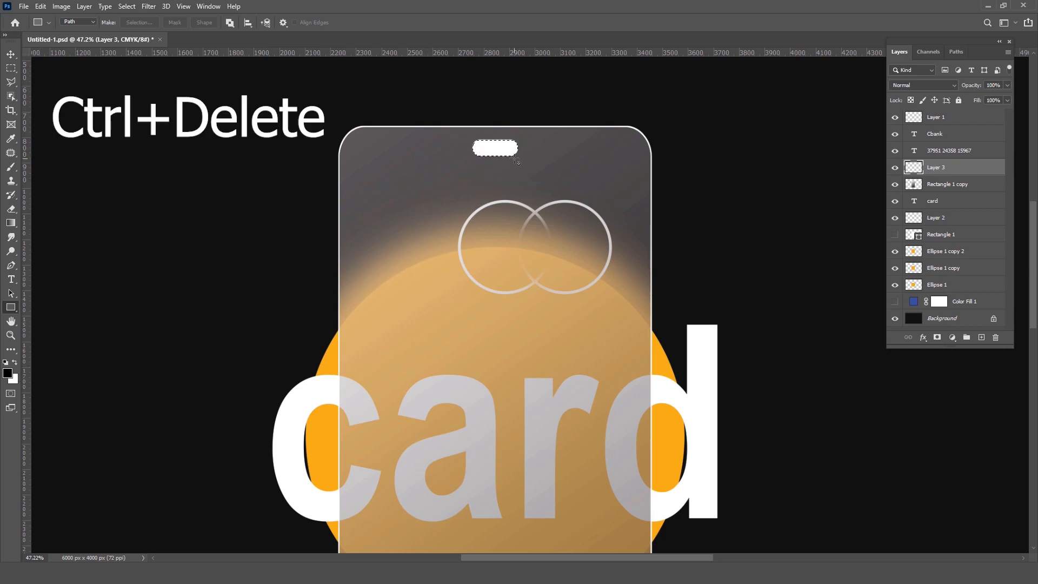
Load Rectangle 1 copy's outline, invert it and clear Layer 3's fill inside the slot to leave a thin white rim, then deselect.
left_click(913, 187, "ctrl")
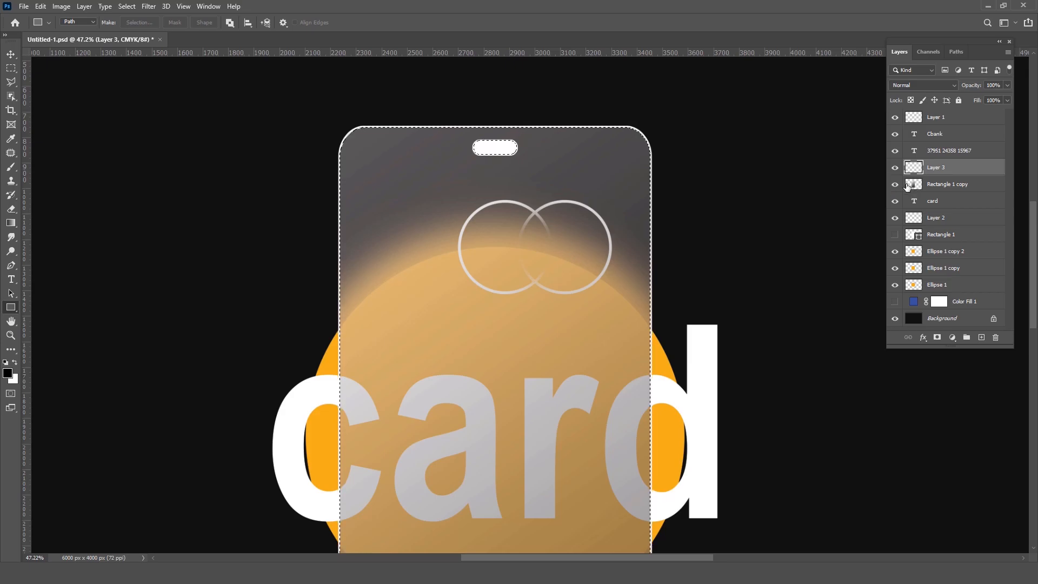
left_click_drag(729, 187, 678, 183)
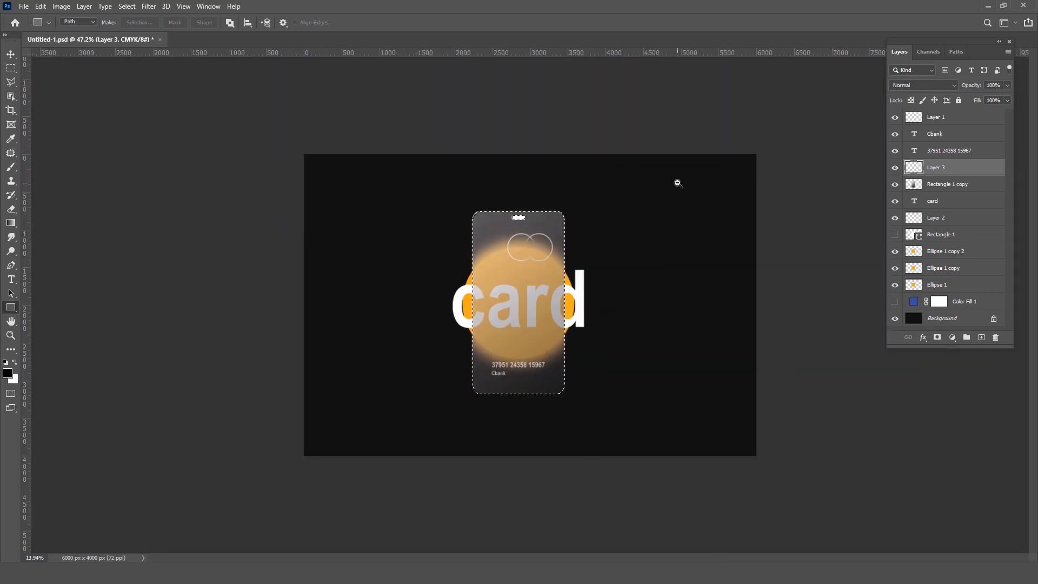
key("ctrl+shift+i")
left_click_drag(529, 208, 605, 213)
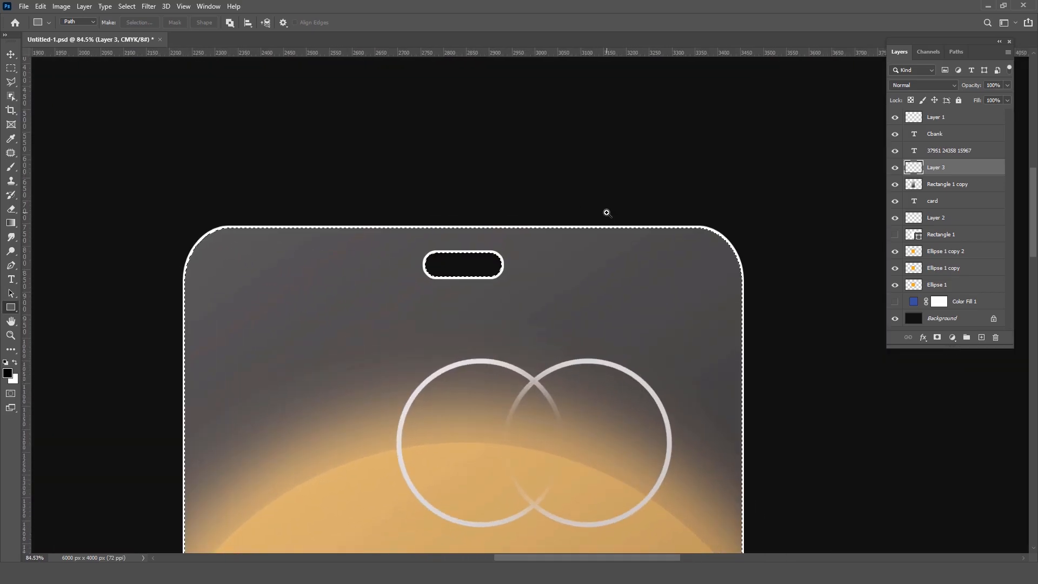
key("ctrl+d")
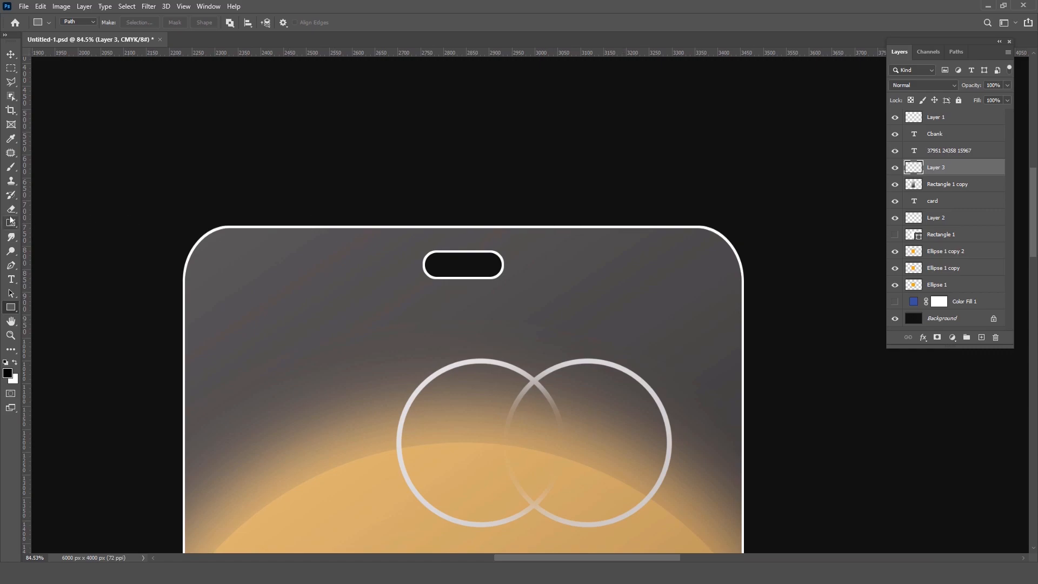
Fade the upper and side parts of the slot's white rim on Layer 3 with a soft eraser of 0% hardness.
left_click_drag(11, 210, 44, 211)
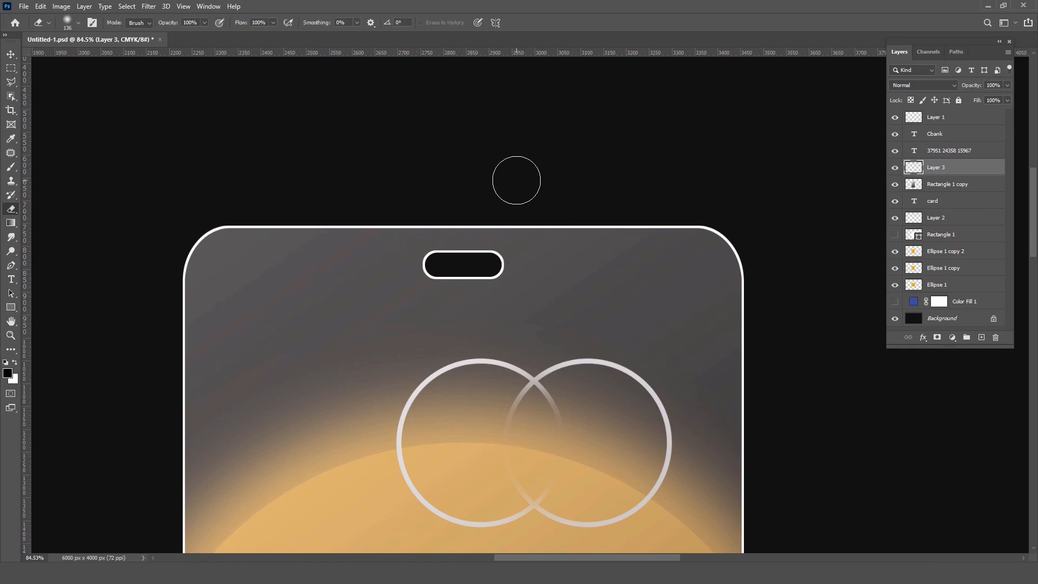
right_click(520, 178)
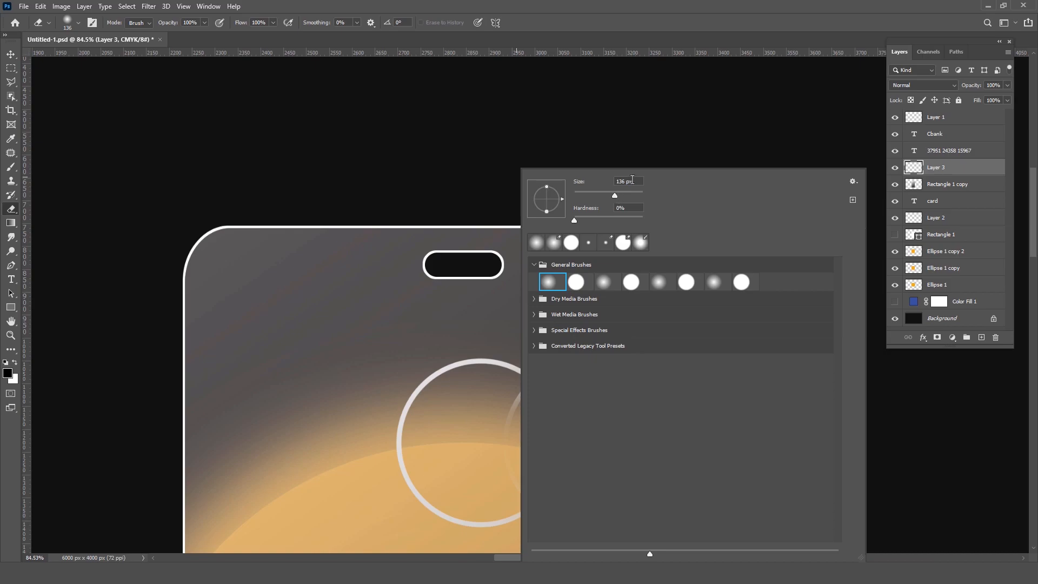
left_click(612, 147)
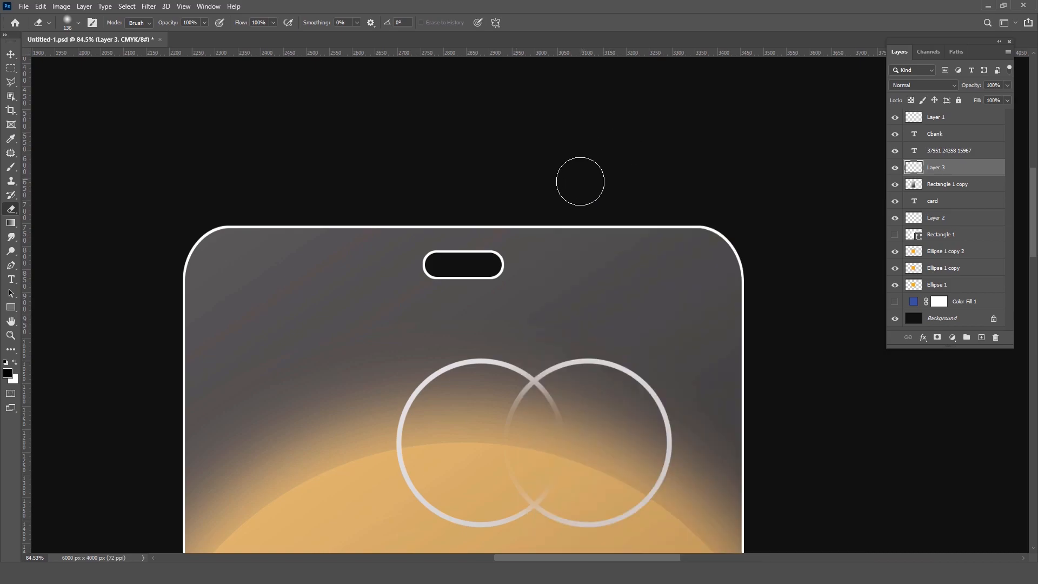
mouse_move(470, 231)
left_mouse_down()
mouse_move(491, 232)
mouse_move(464, 232)
left_mouse_up()
mouse_move(414, 257)
left_mouse_down()
mouse_move(510, 248)
mouse_move(450, 255)
mouse_move(510, 257)
mouse_move(402, 265)
left_mouse_up()
mouse_move(436, 251)
left_mouse_down()
mouse_move(371, 247)
mouse_move(514, 253)
mouse_move(377, 253)
mouse_move(399, 256)
left_mouse_up()
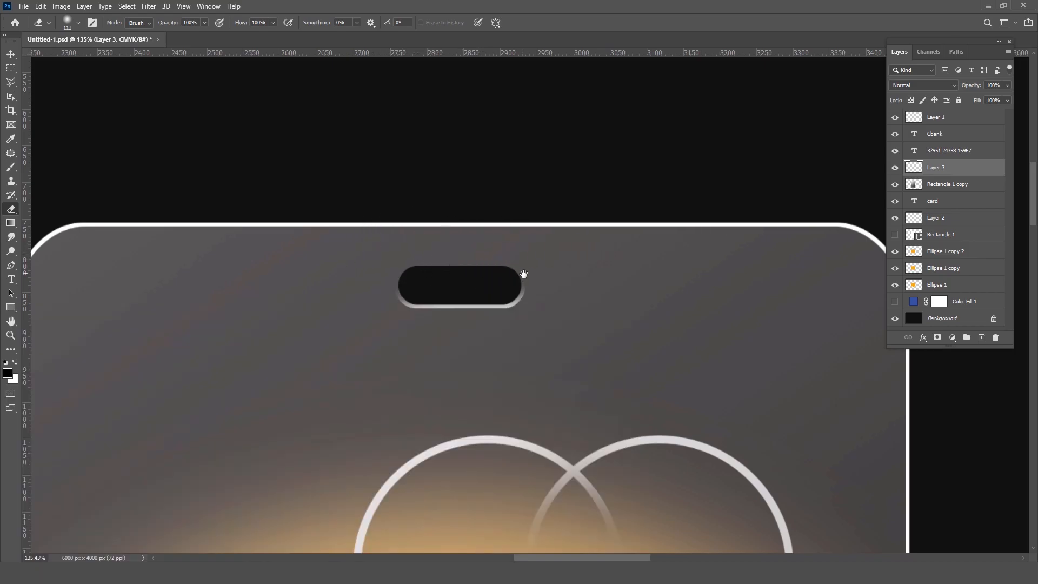
scroll(523, 260, "down", 2)
scroll(589, 281, "down", 3)
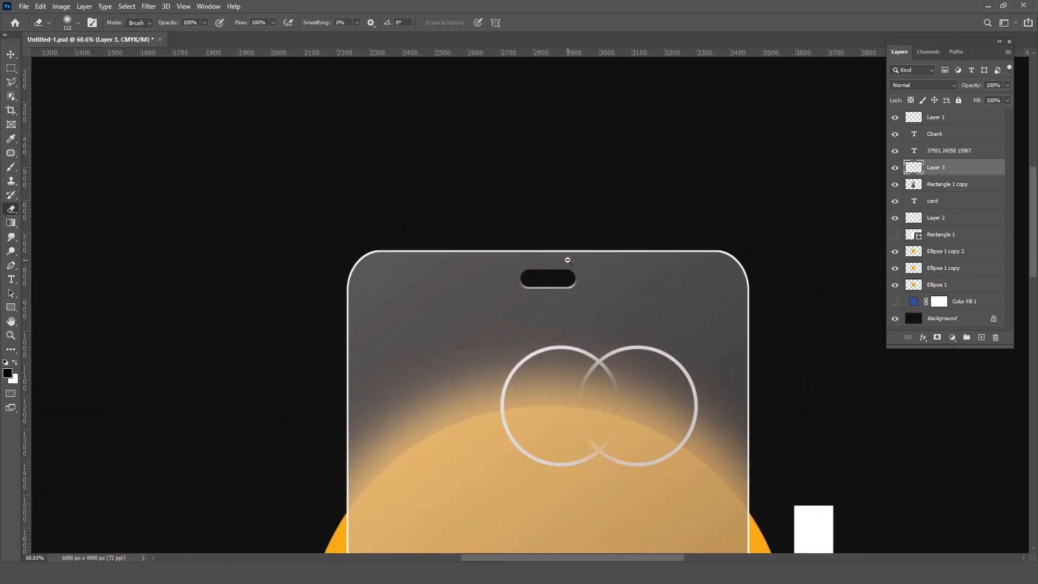
key("ctrl+0")
Transform Layer 1, Layer 3 and Rectangle 1 copy together, shortening the card equally at both ends to just beneath the Cbank text.
key("v")
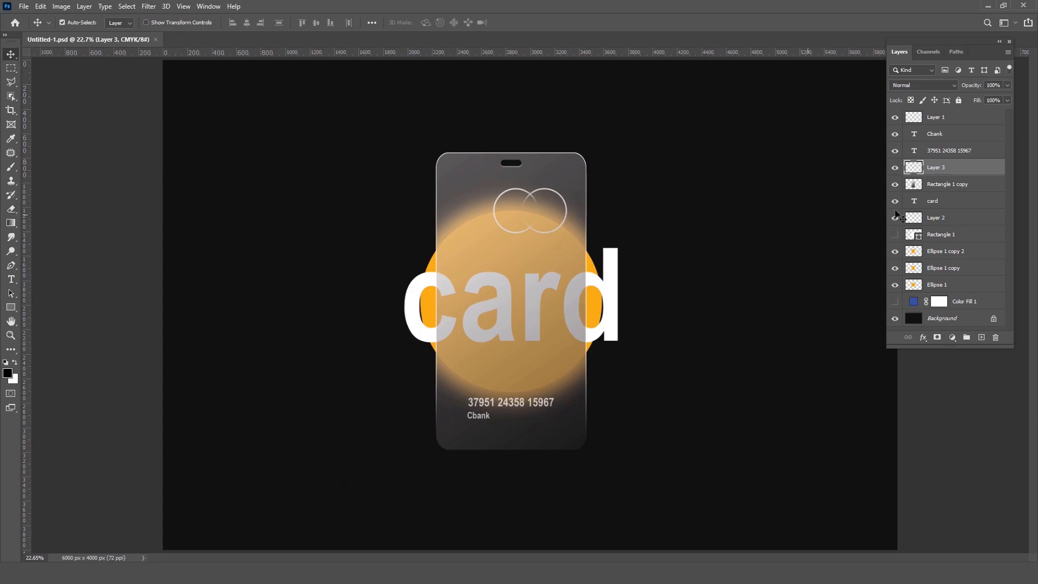
left_click(895, 168)
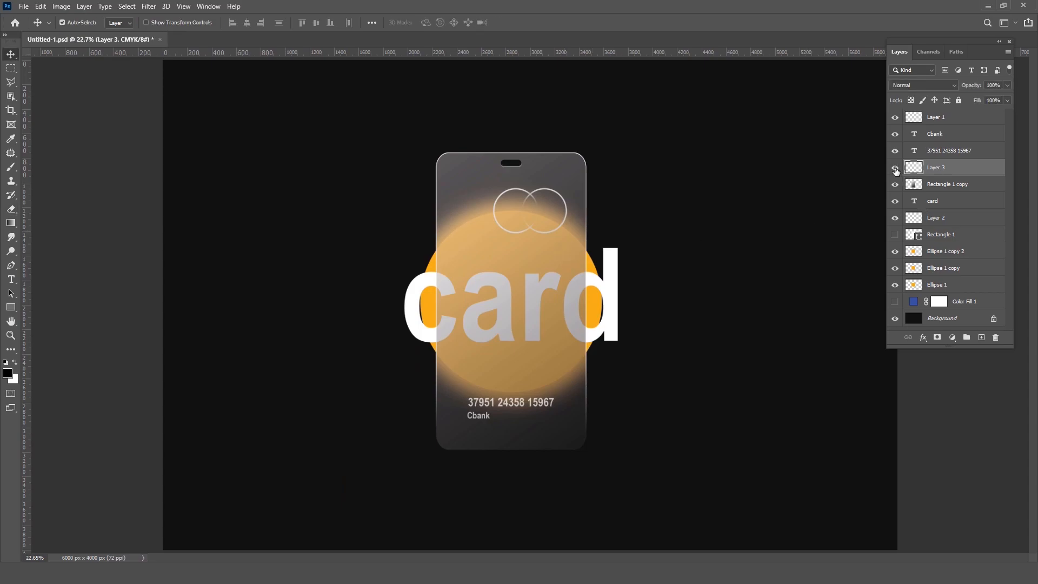
left_click(966, 187, "ctrl")
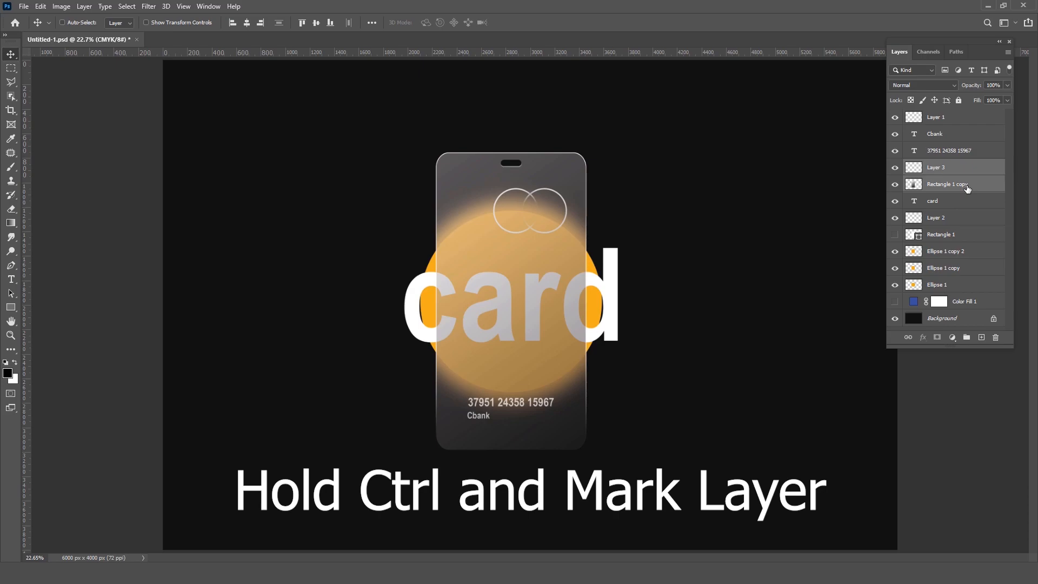
left_click(894, 185)
left_click(894, 184)
left_click(894, 218)
left_click(895, 218)
left_click(896, 118)
left_click(895, 118)
left_click(960, 118, "ctrl")
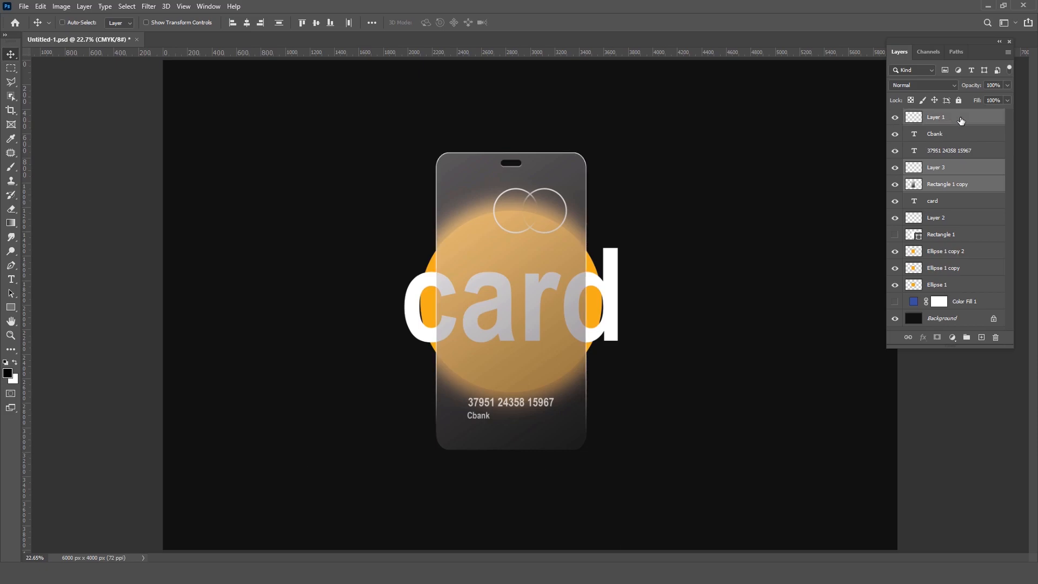
key("ctrl+t")
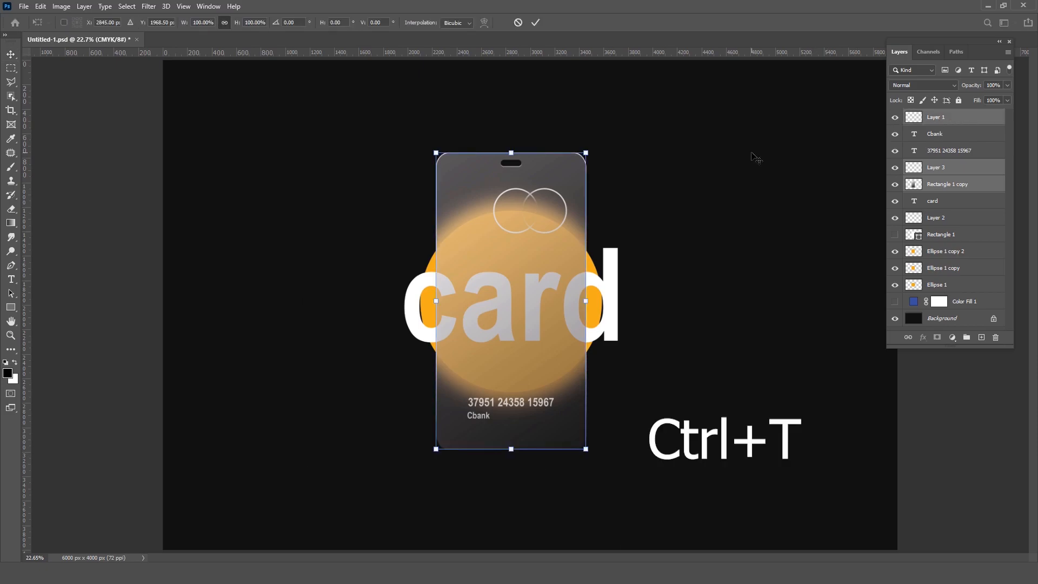
left_click_drag(510, 449, 513, 428)
key("Return")
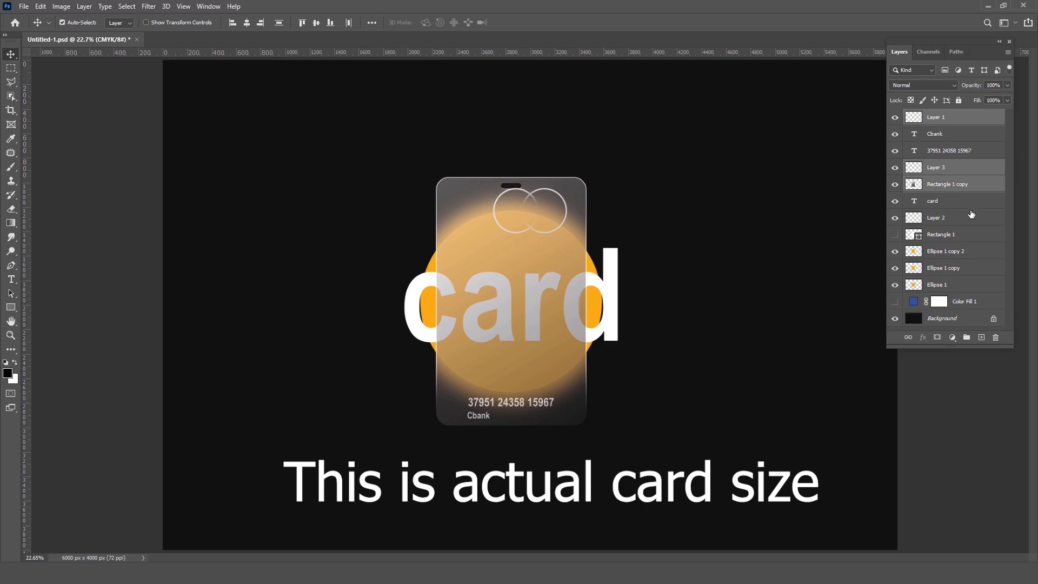
Shift the two-circle logo on Layer 2 slightly down and right within the card, and hide the "card" text layer.
left_click(920, 218)
left_click(894, 218)
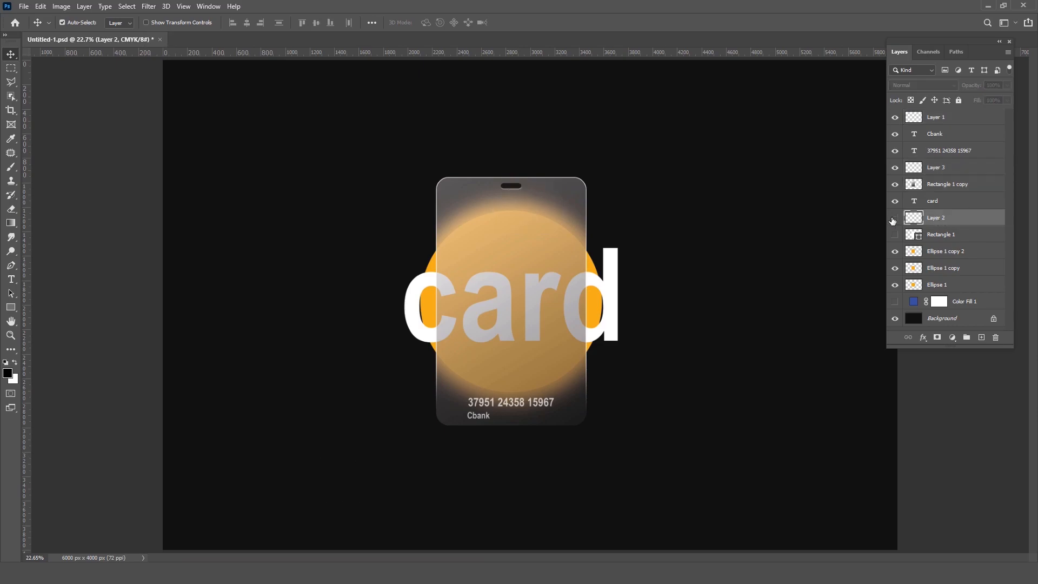
left_click(894, 218)
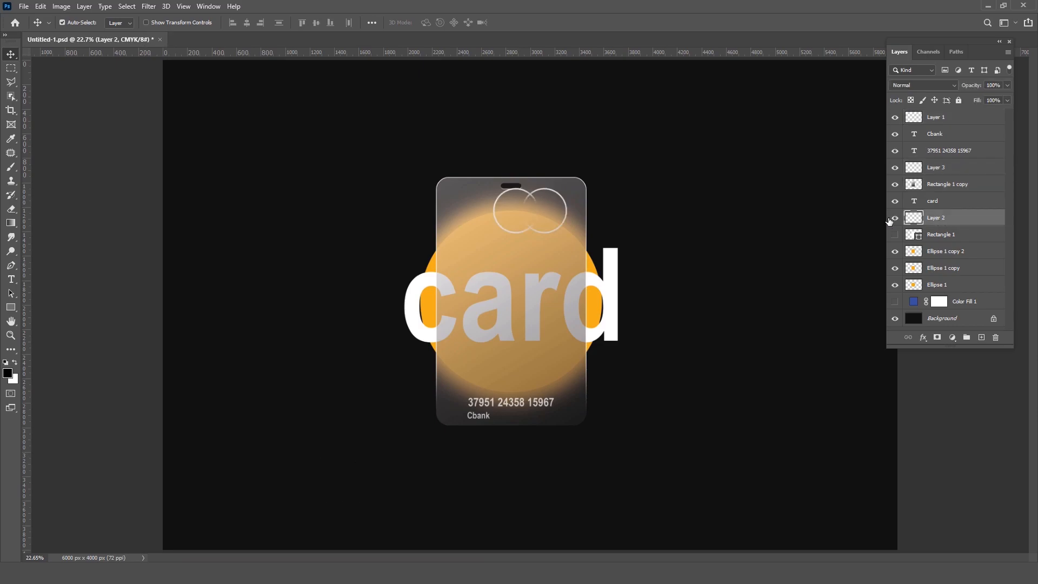
left_click_drag(529, 217, 536, 228)
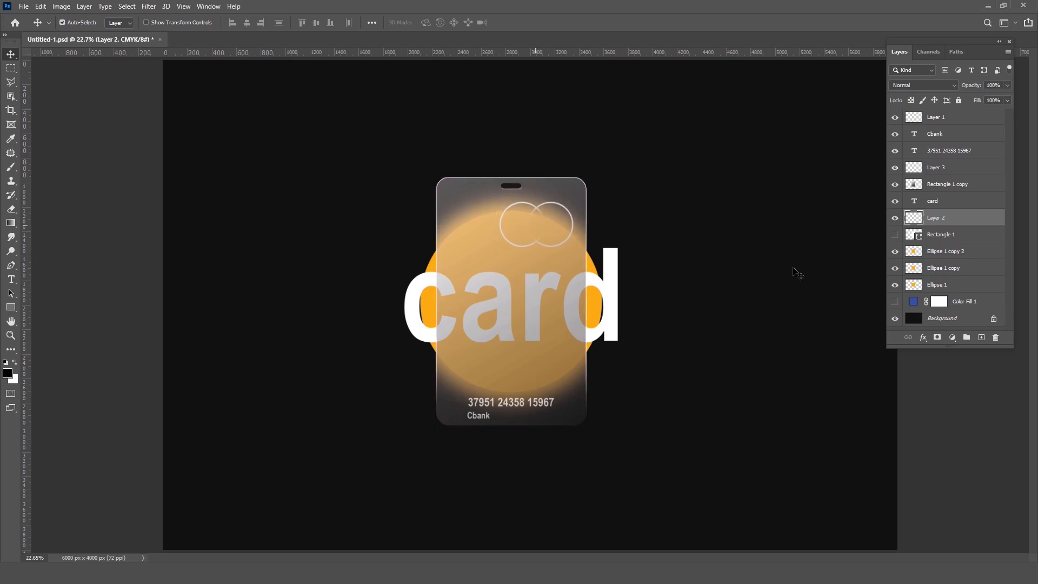
left_click(895, 202)
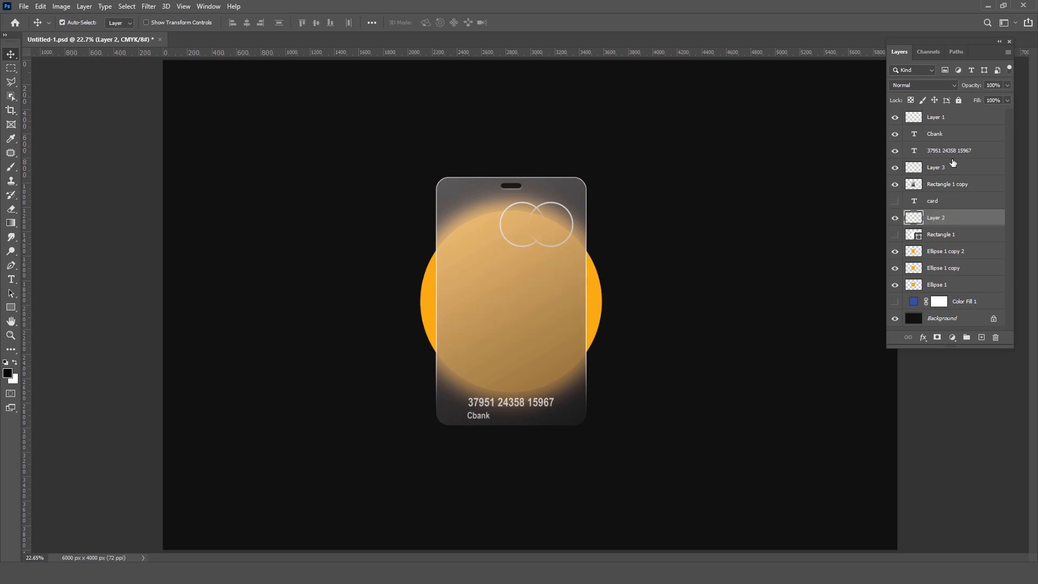
Move the Cbank and card number texts together slightly up and right, and merge them into one layer.
left_click(950, 136)
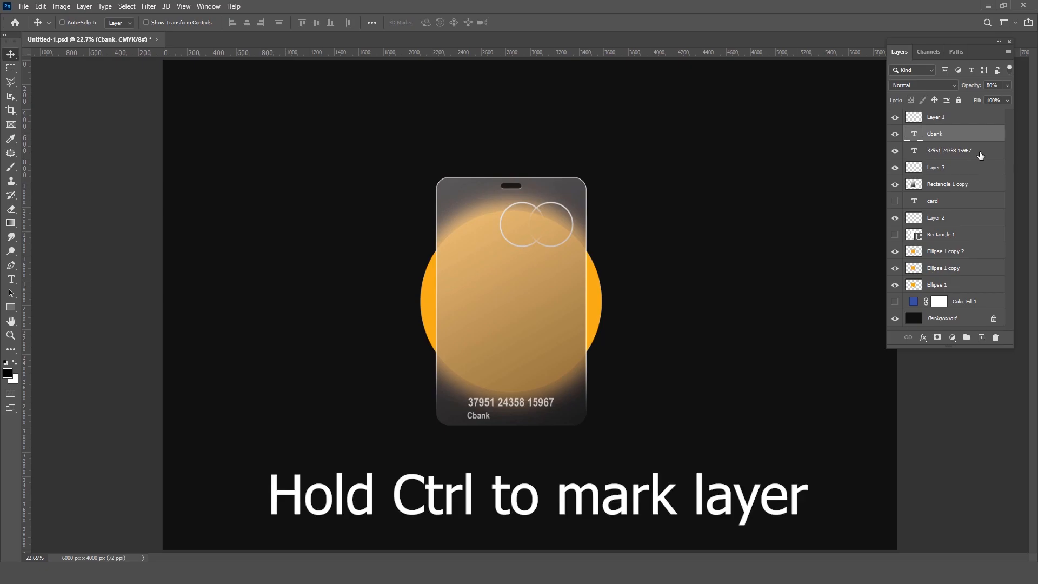
left_click(956, 151, "ctrl")
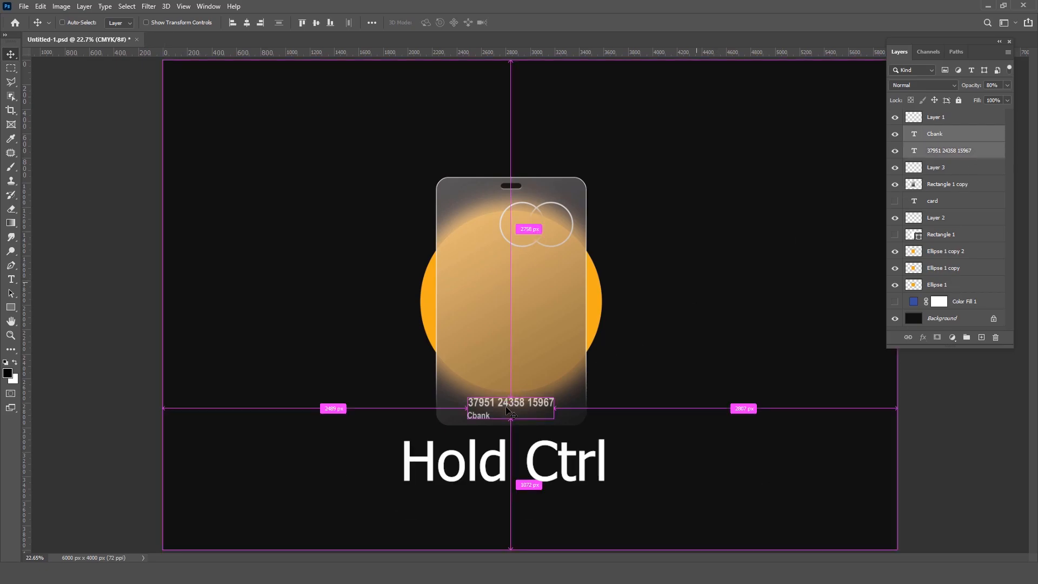
left_click_drag(509, 408, 524, 400)
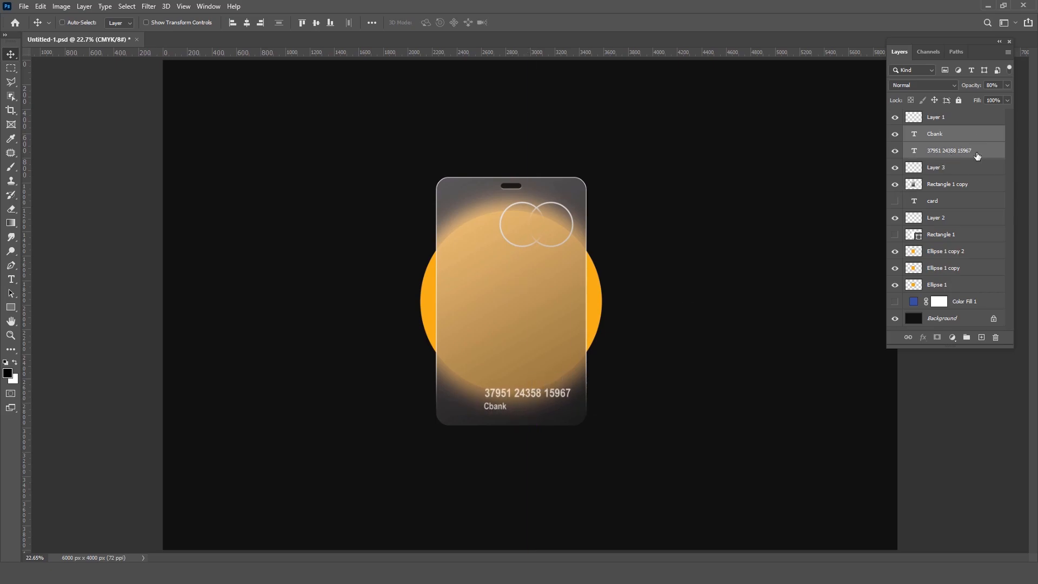
key("ctrl+e")
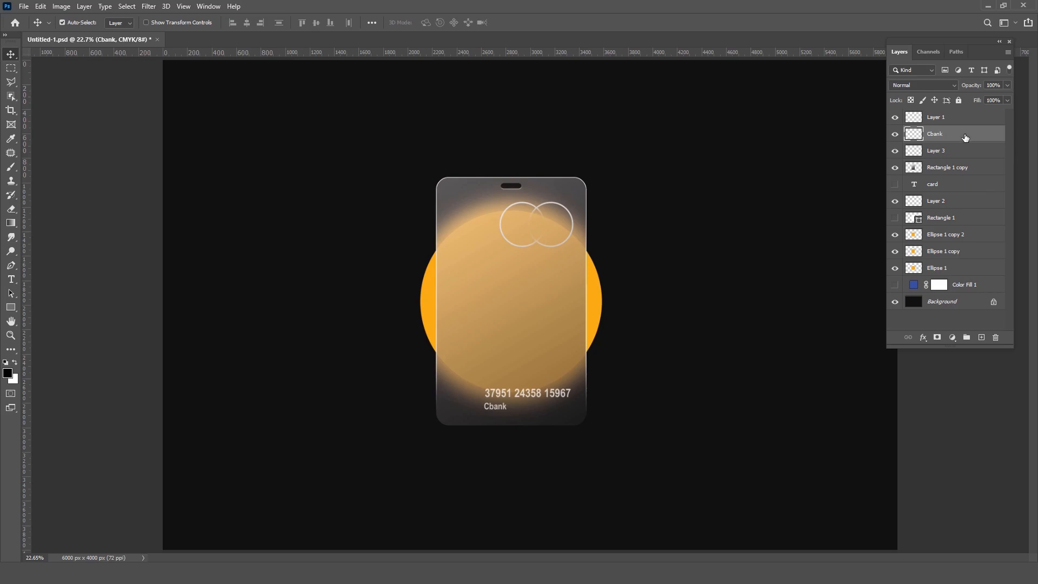
Add a Gradient Overlay to the merged Cbank text layer and set its style to Linear.
double_click(968, 136)
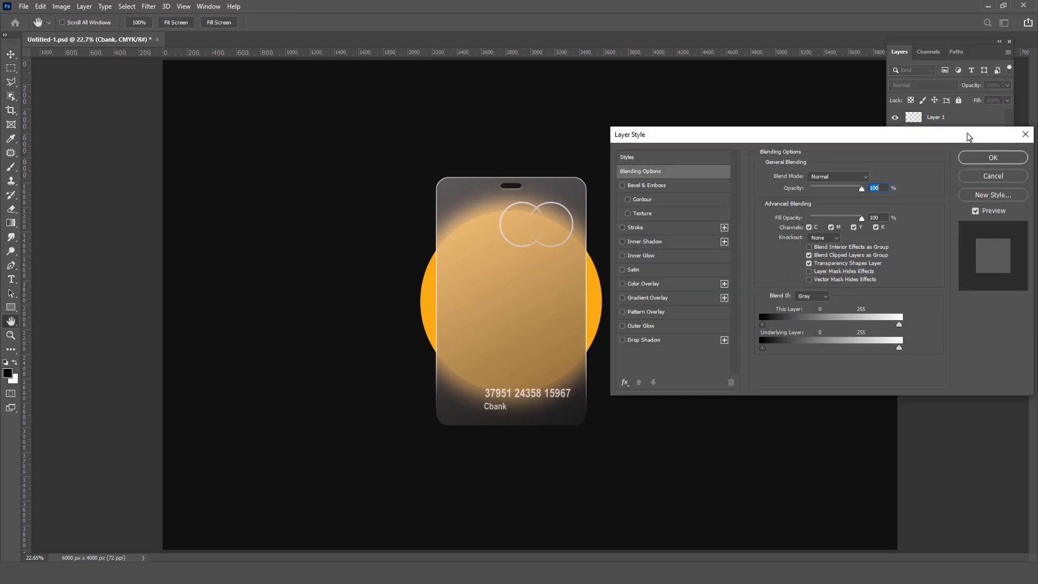
left_click(653, 299)
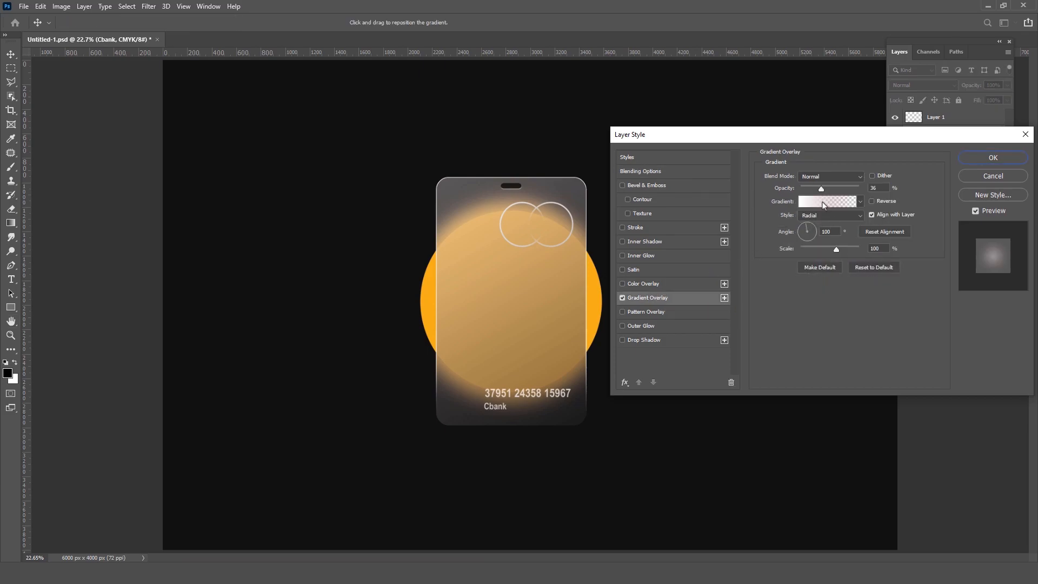
left_click(826, 216)
left_click(812, 225)
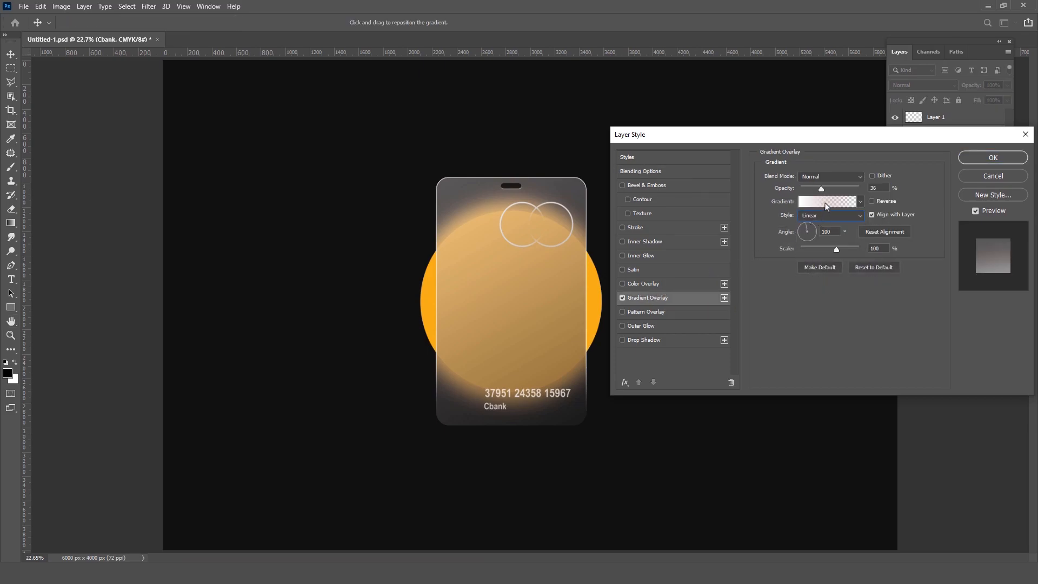
Set the overlay gradient's starting stop to black and ending stop to white, and raise the overlay opacity to 100%.
left_click(825, 203)
left_click_drag(130, 113, 336, 95)
left_click(263, 289)
left_click(316, 335)
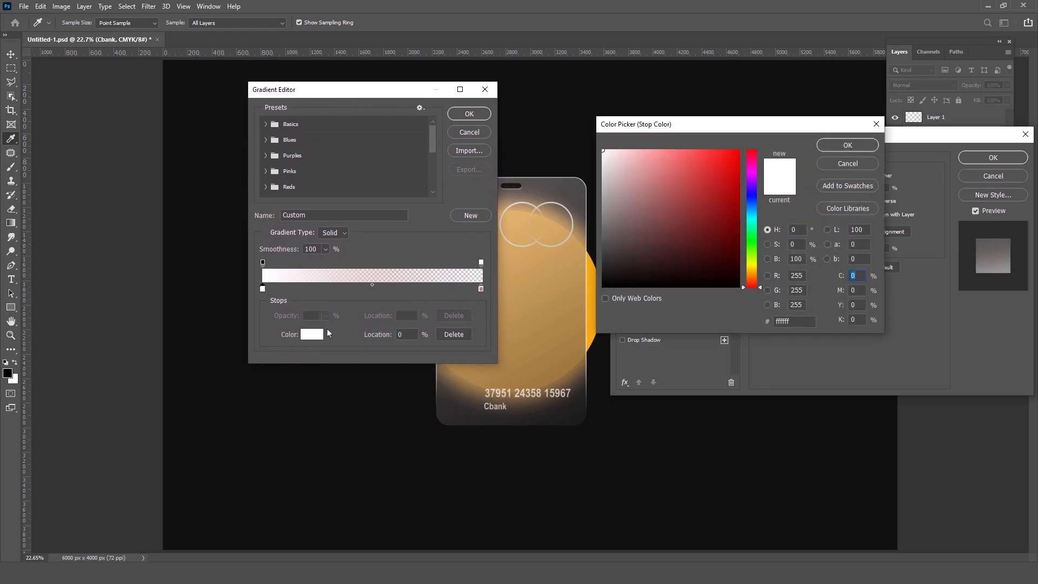
left_click(604, 278)
left_click(829, 146)
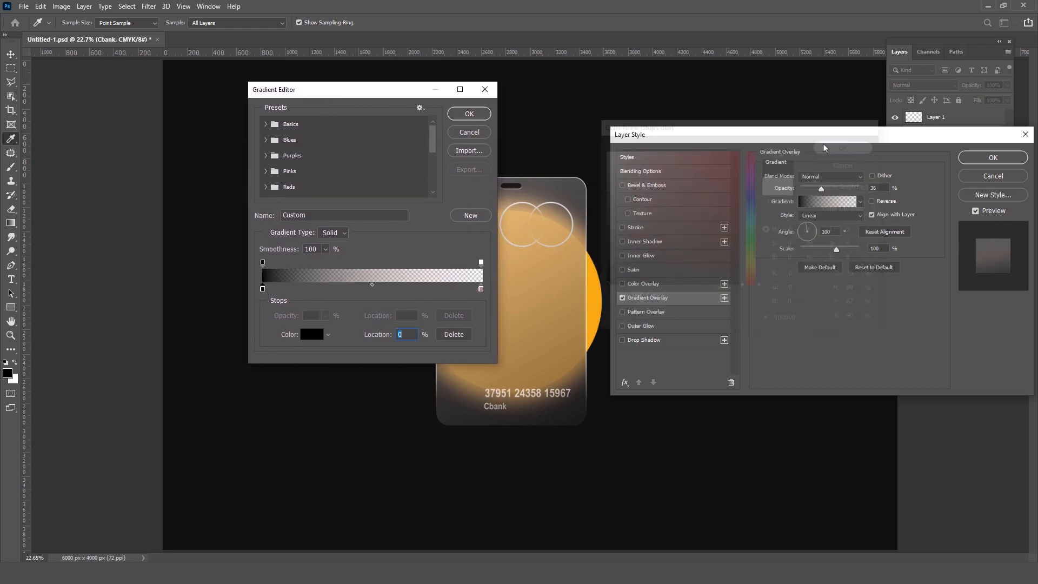
left_click(481, 289)
left_click(311, 334)
left_click(602, 150)
left_click(847, 146)
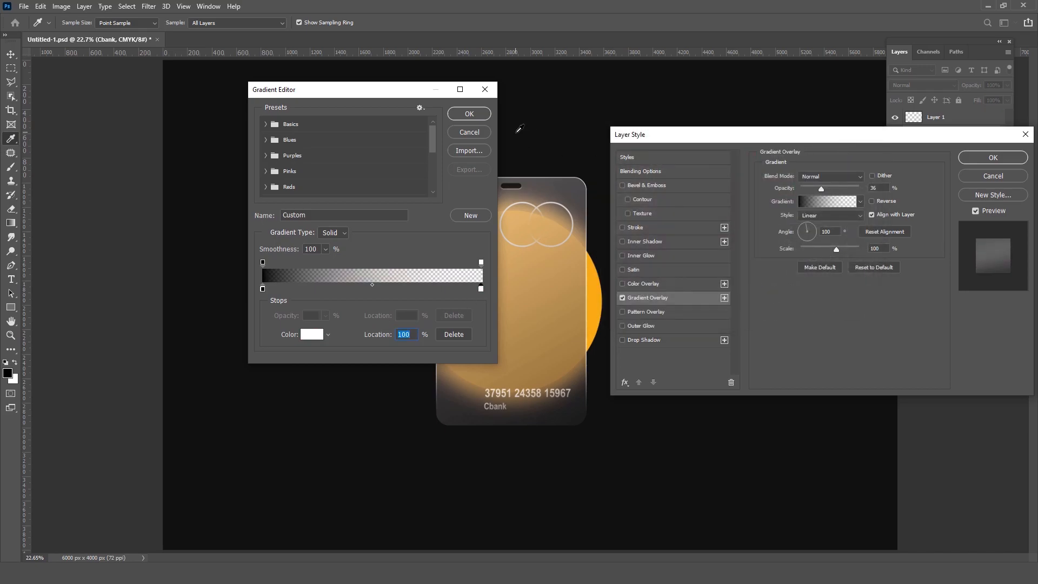
left_click(486, 114)
left_click_drag(822, 190, 859, 190)
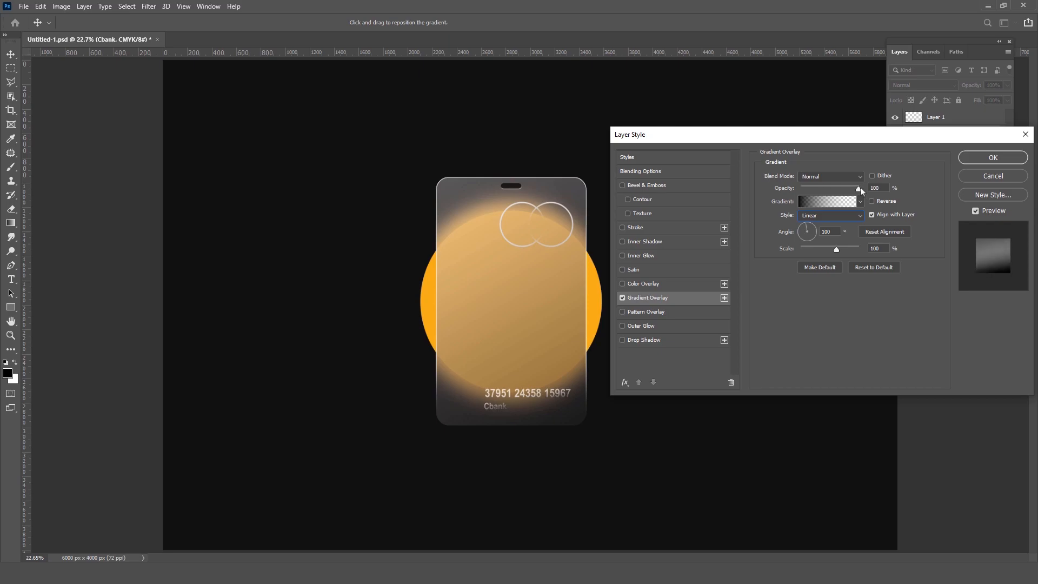
Set the Gradient Overlay angle to 100° for the merged Cbank text and apply the layer style.
left_click_drag(832, 234, 816, 232)
type("100")
left_click(992, 157)
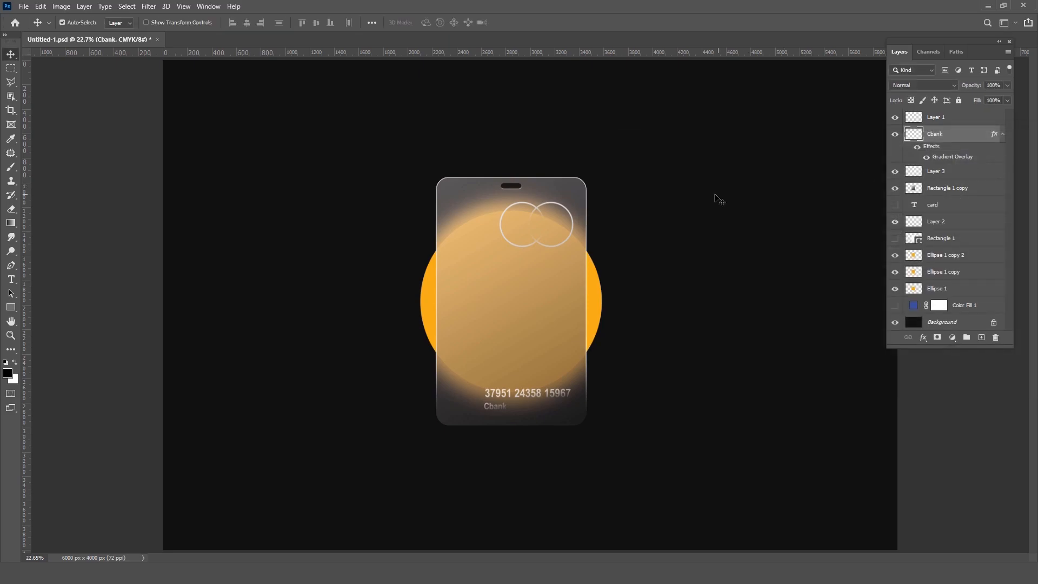
Lower the Rectangle 1 copy layer's opacity to 35% and its fill to 52%.
left_click(953, 193)
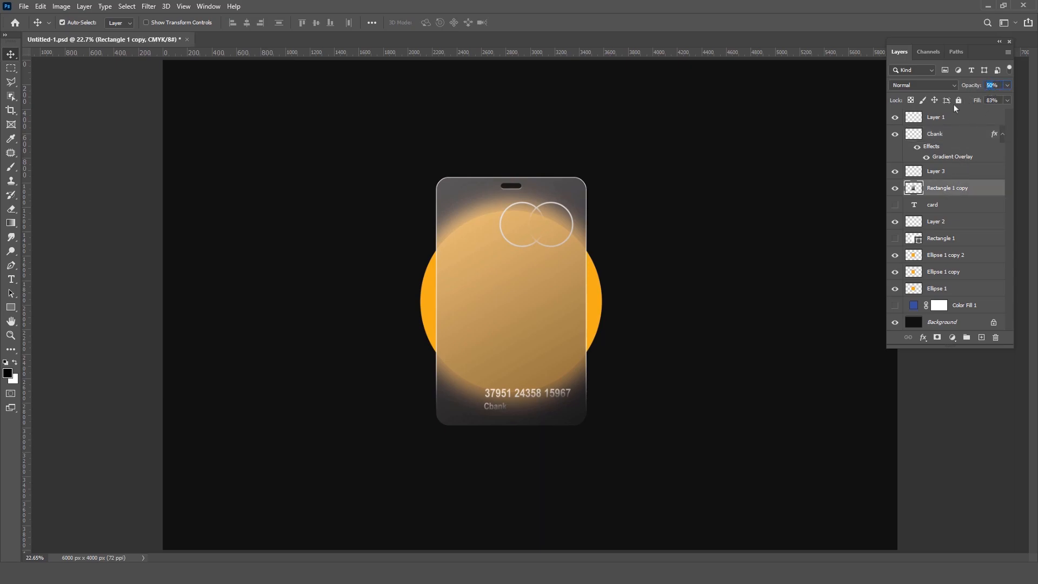
type("35")
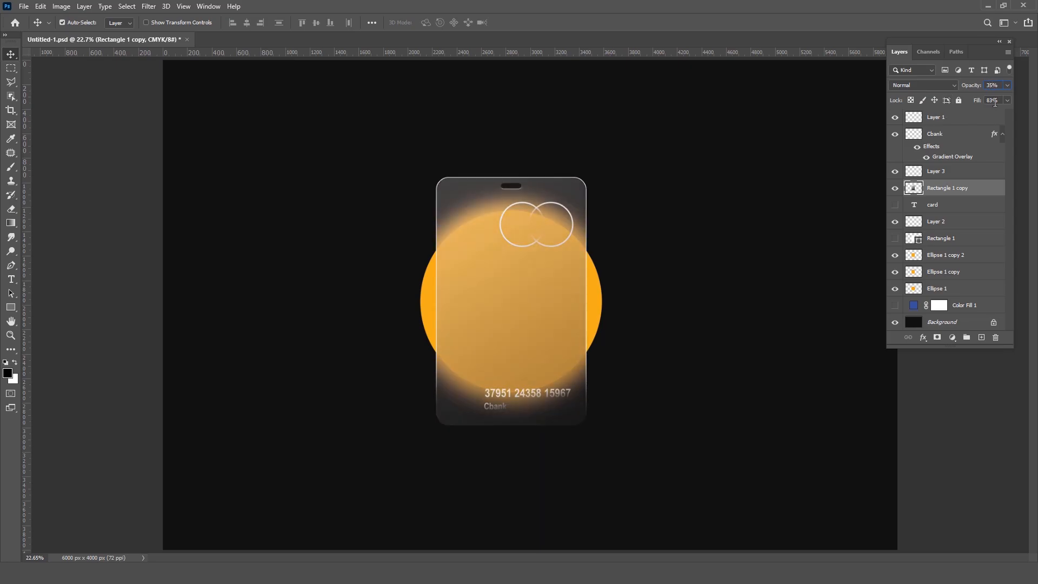
left_click_drag(977, 102, 959, 102)
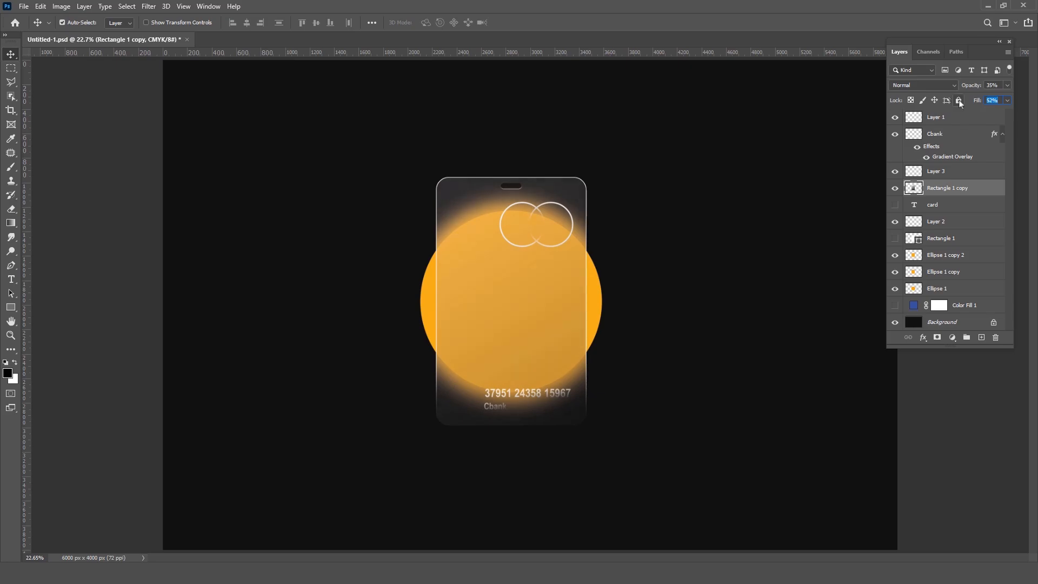
Preview the card against the blue Color Fill 1 background, hide that layer again, and inspect the card up close.
left_click(894, 306)
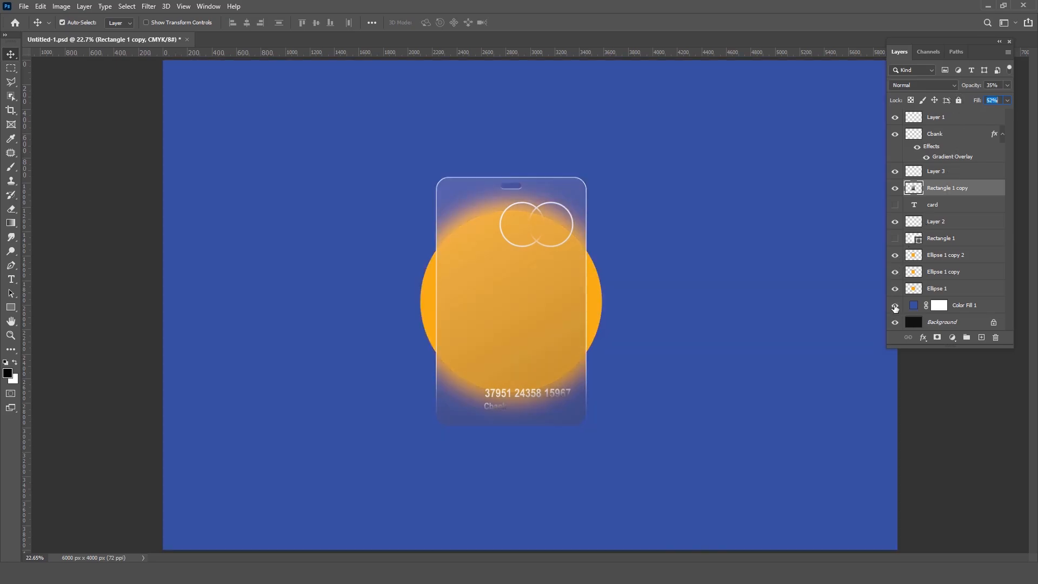
left_click(895, 306)
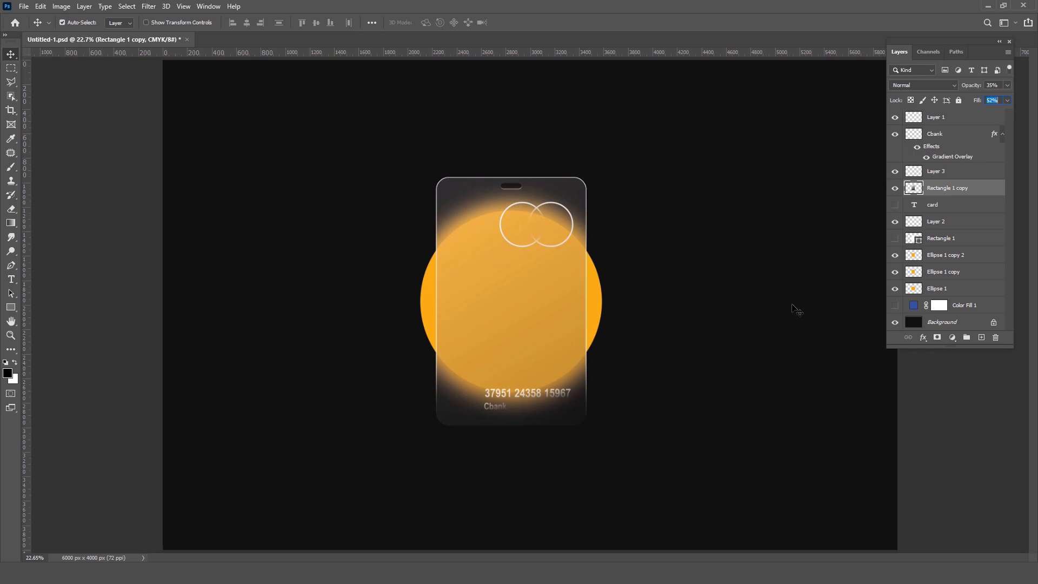
left_click(565, 297, "ctrl")
left_click_drag(578, 303, 582, 302)
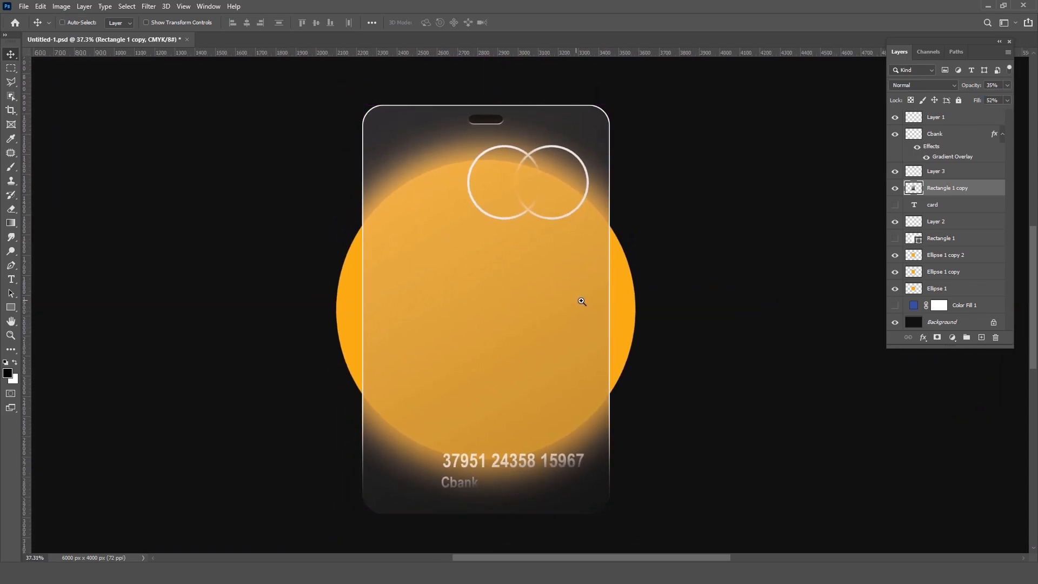